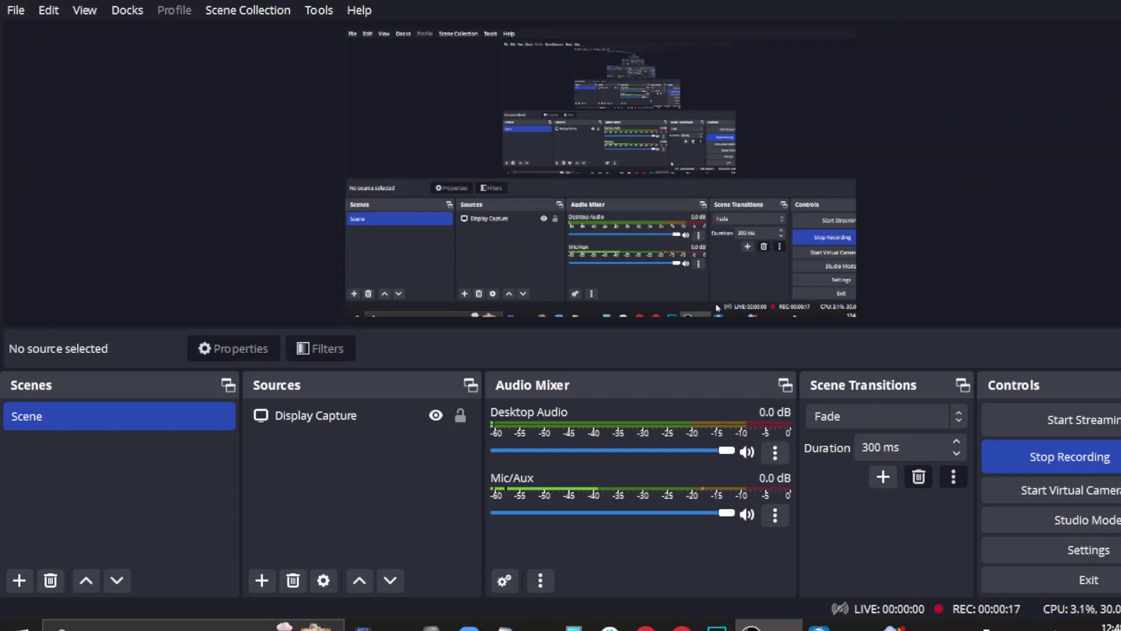
- Switch from the running OBS recording to the dslrBooth event settings window
left_click(820, 624)
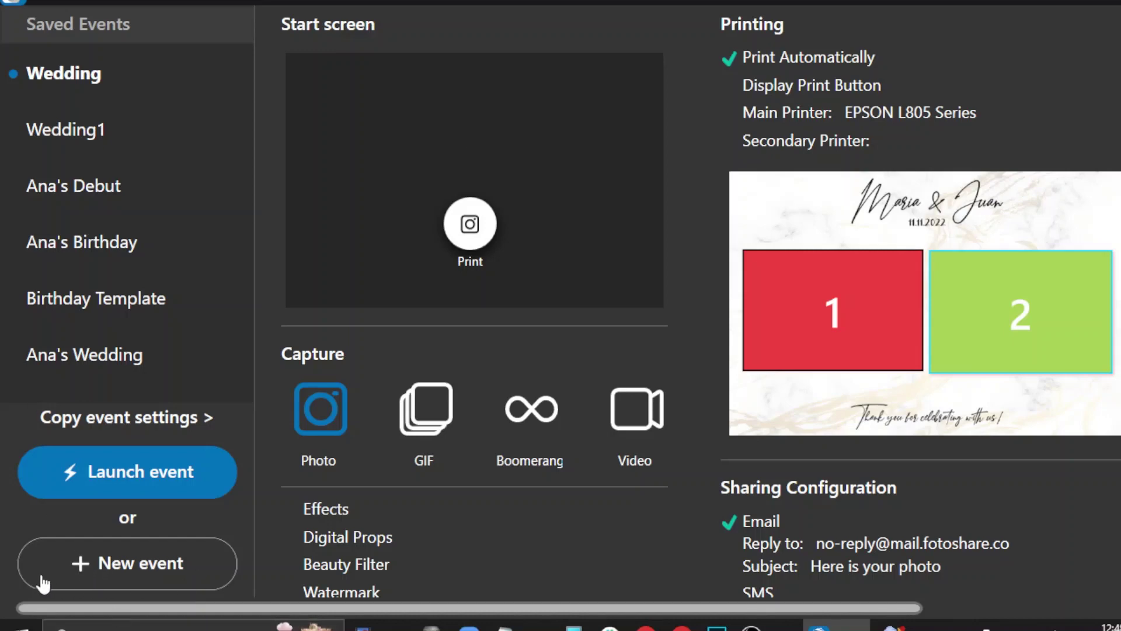
- Create a new event named WEDDING-01, postponing the license reminder, and open its settings
left_click(135, 578)
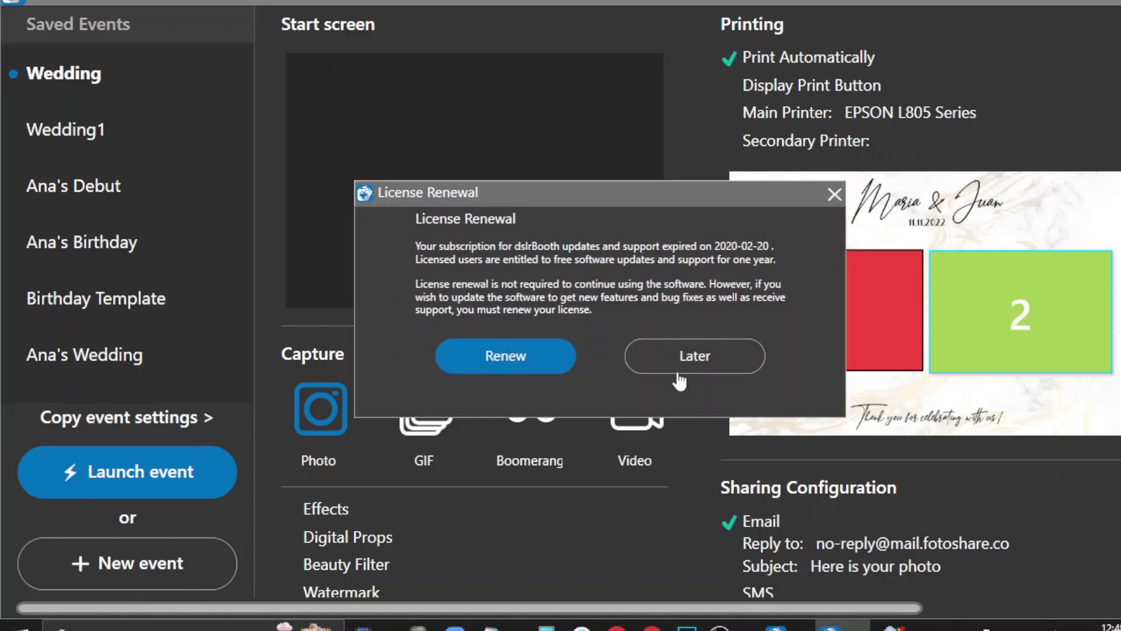
left_click(699, 374)
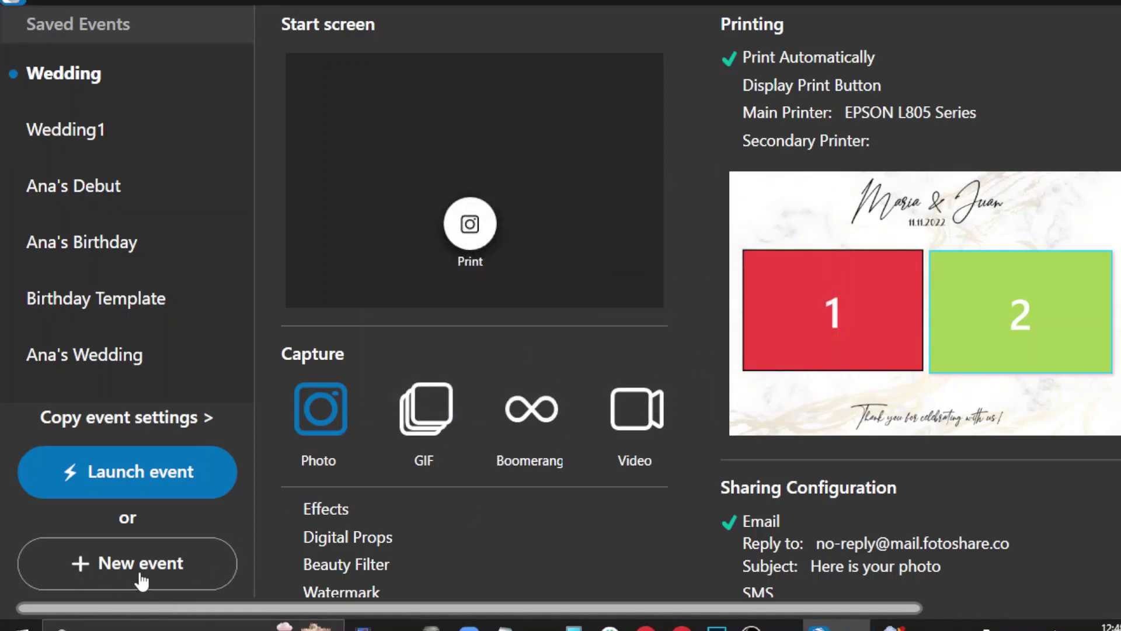
left_click(121, 581)
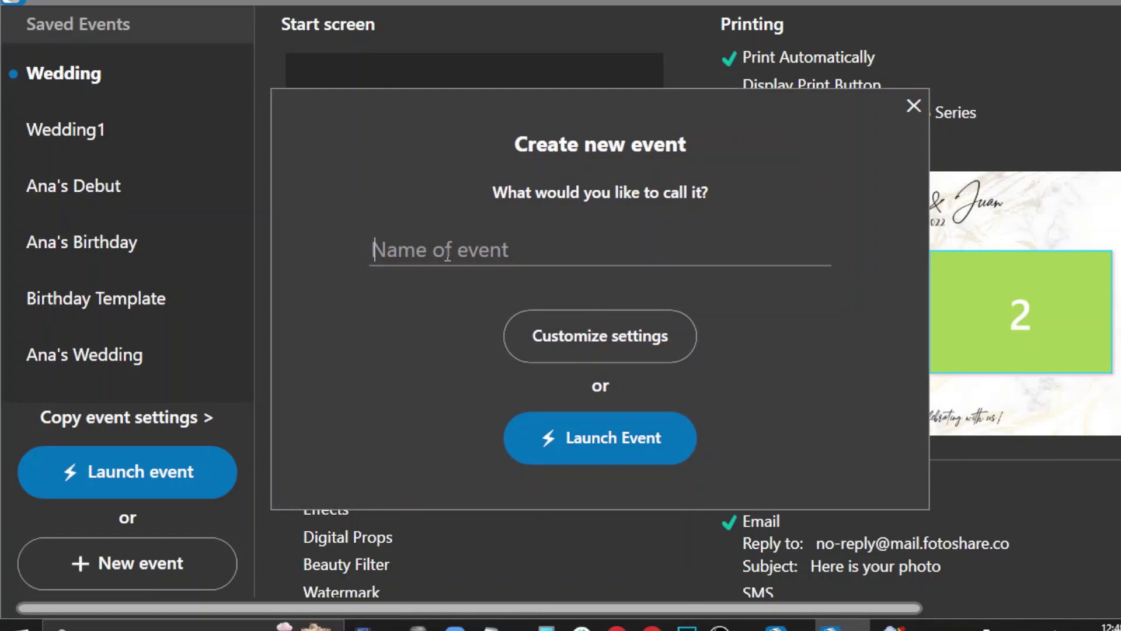
left_click(447, 255)
type("WEDDI")
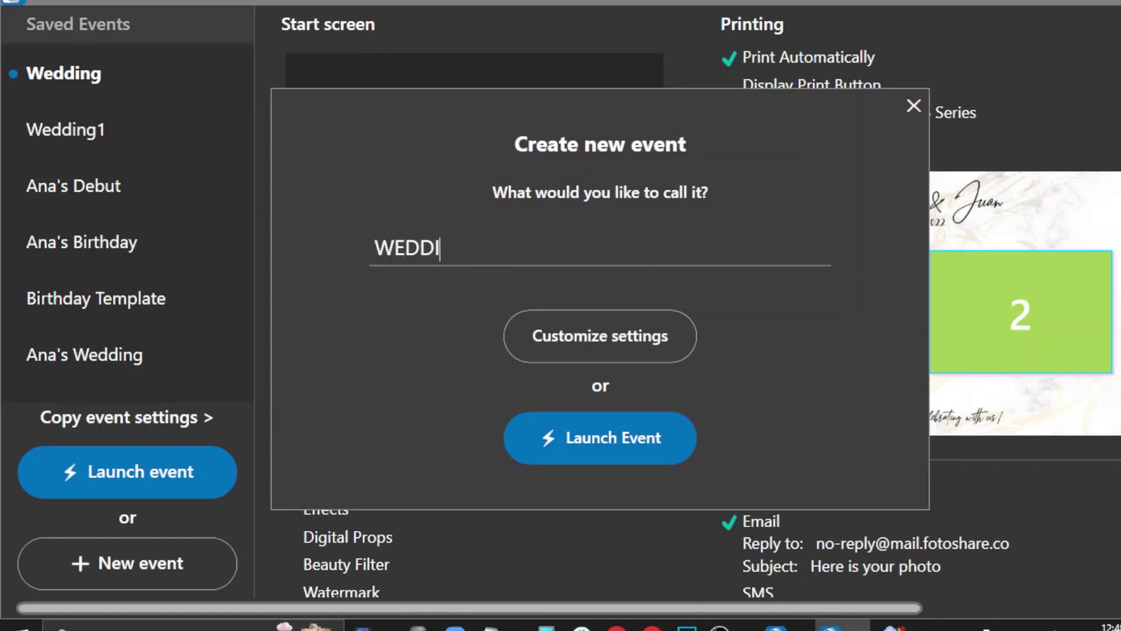
type("NG-01")
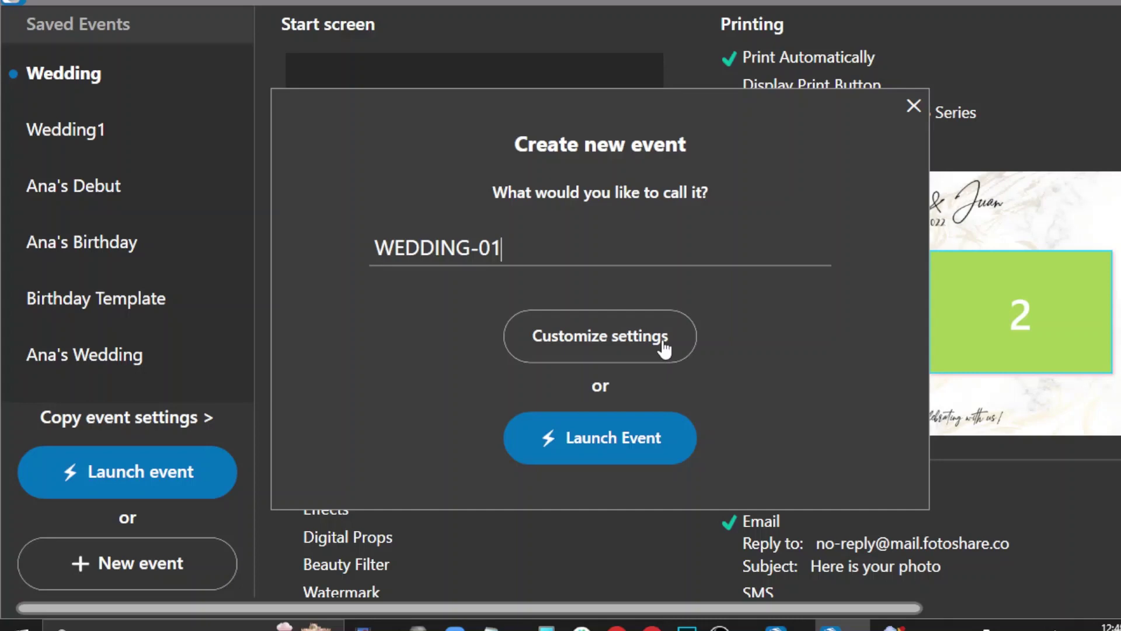
left_click(639, 345)
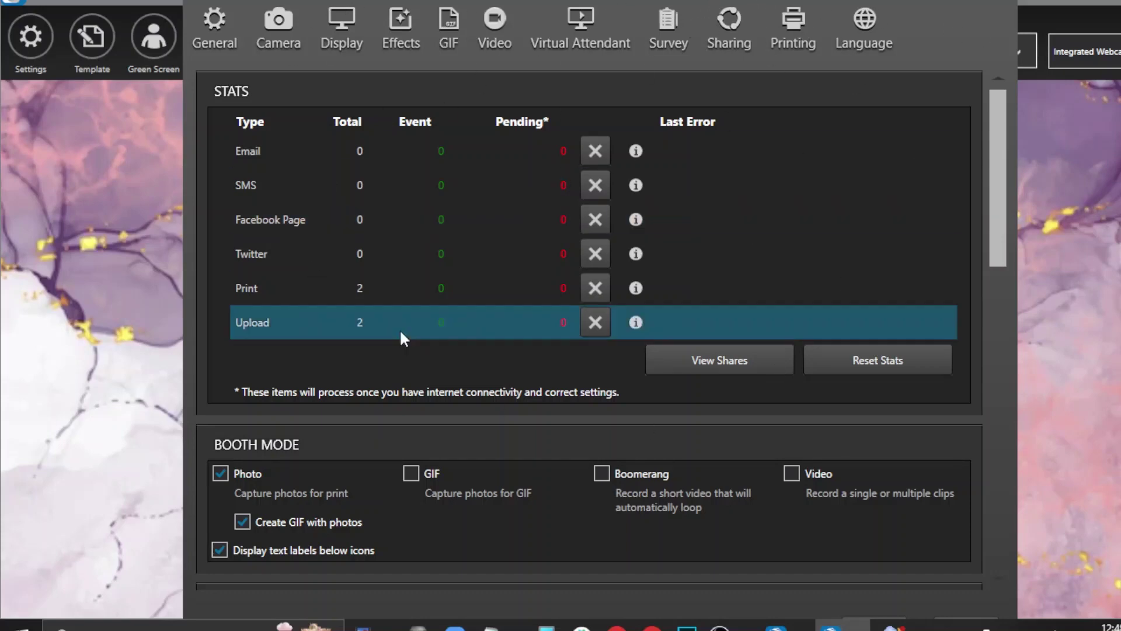
- Close the WEDDING-01 settings and open the template editor showing the Wedding layout
left_click(1006, 1)
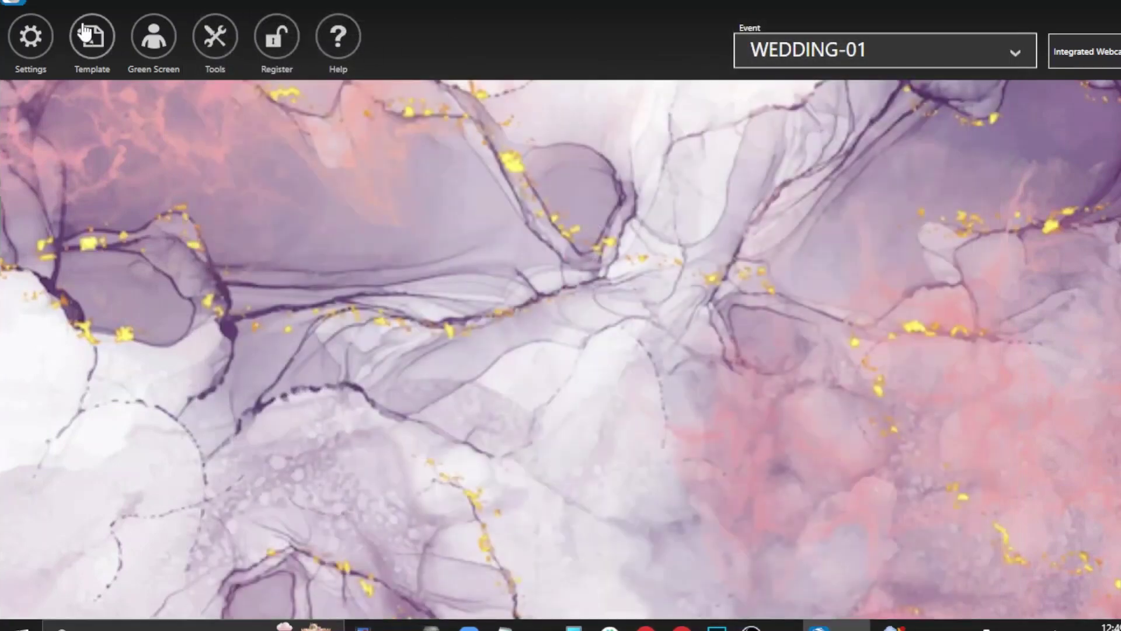
left_click(86, 56)
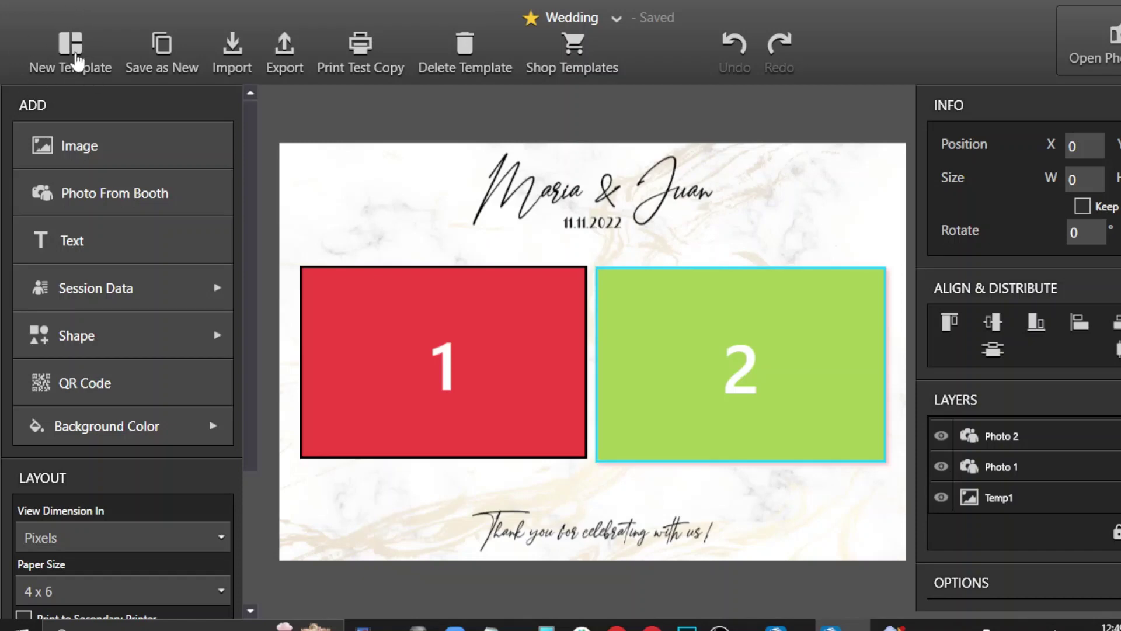
- Create a blank template named 'Basic Template' with the preset layout left on None
left_click(71, 53)
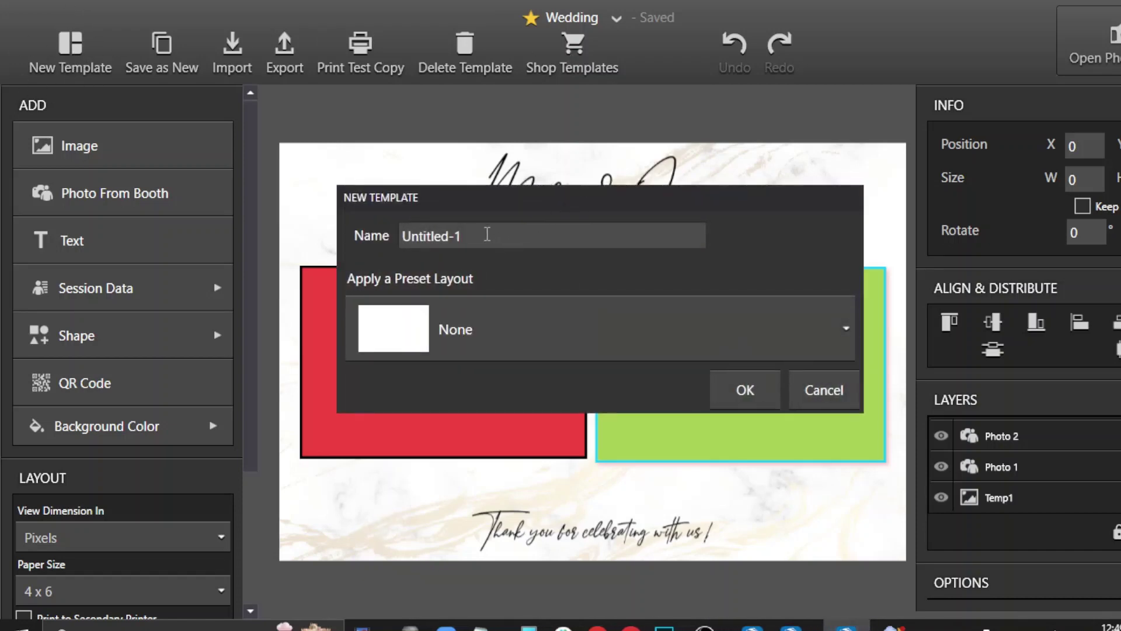
left_click_drag(487, 234, 330, 242)
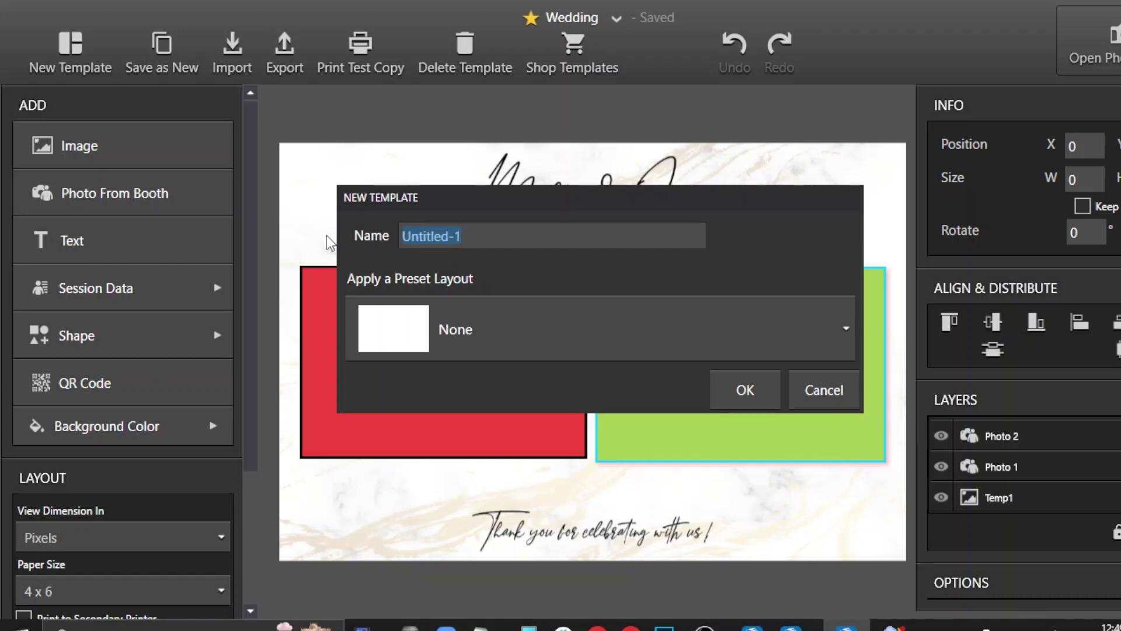
type("Ba")
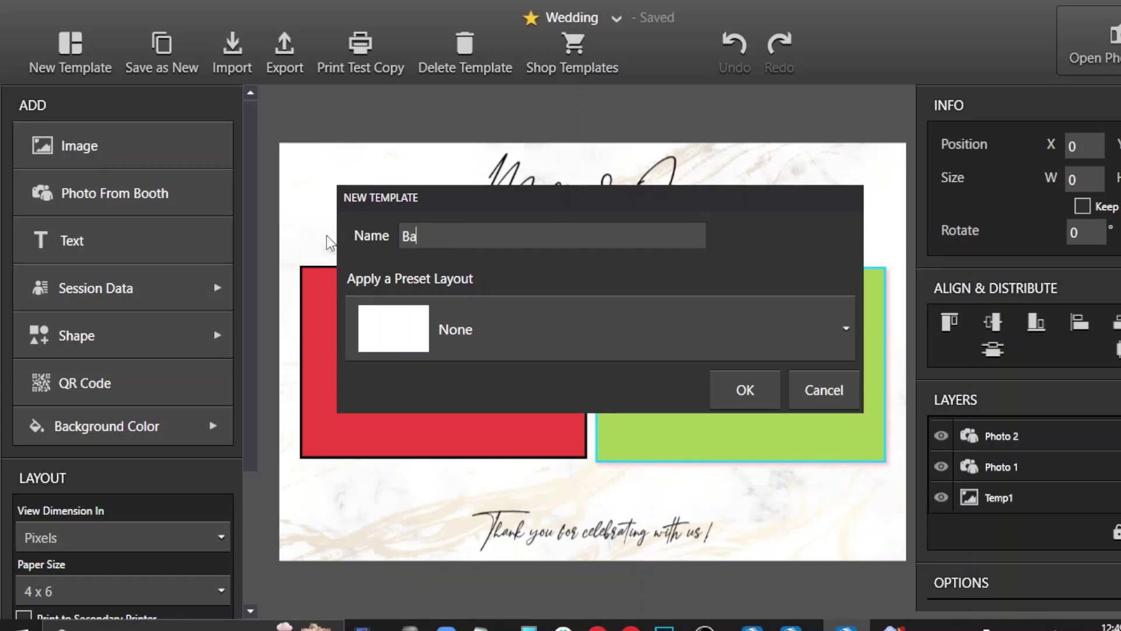
type("sic Template")
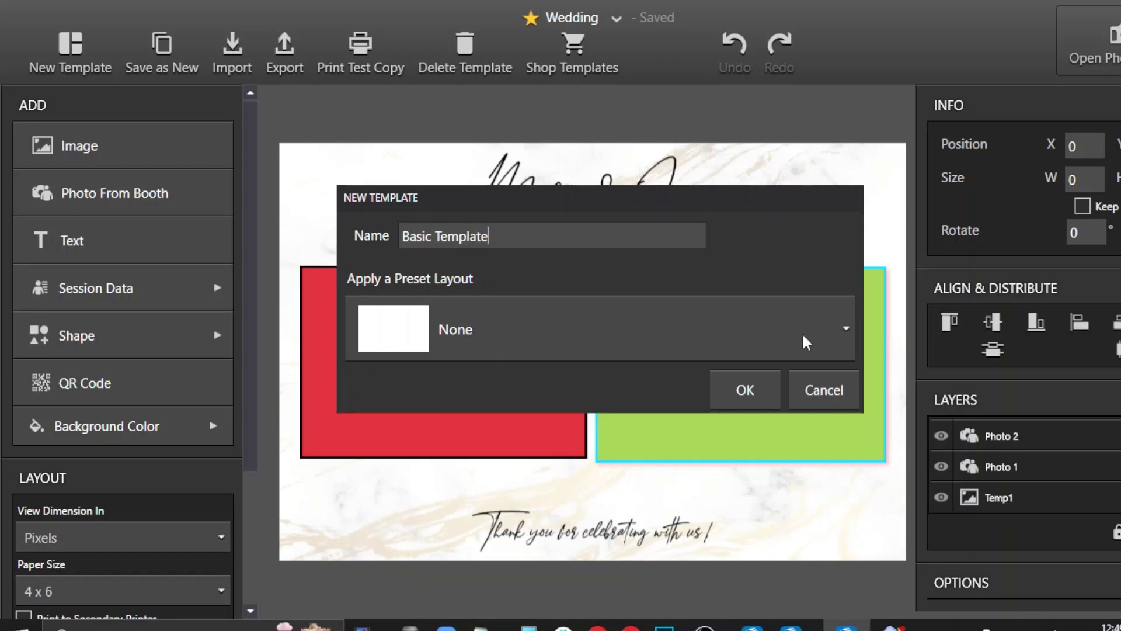
left_click(698, 342)
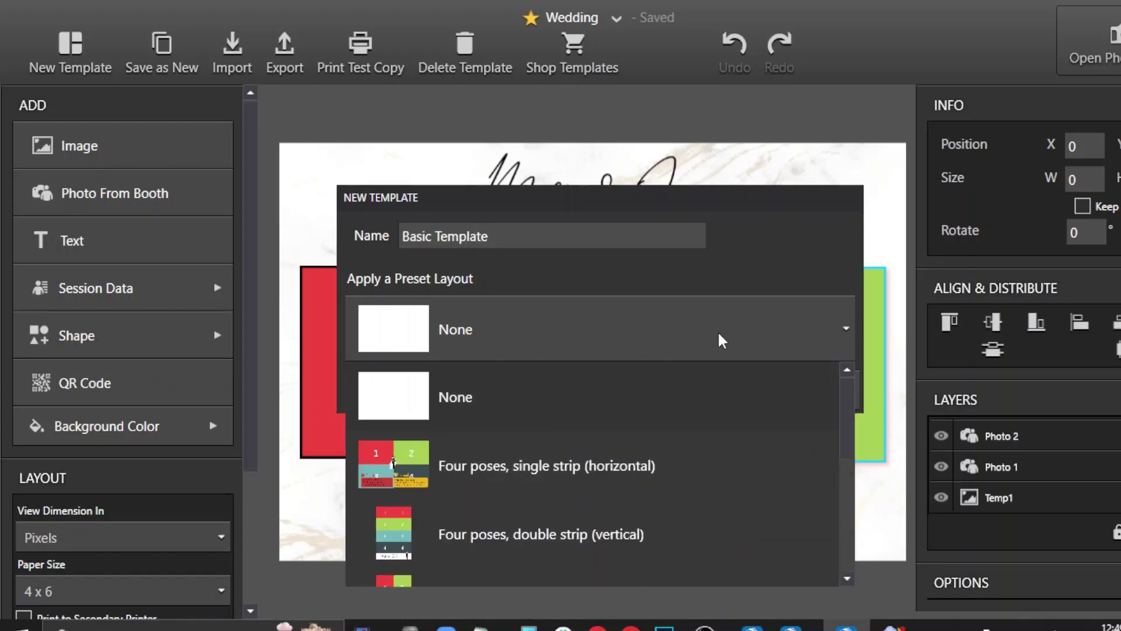
scroll(526, 467, "down", 3)
scroll(523, 440, "up", 5)
scroll(555, 526, "down", 4)
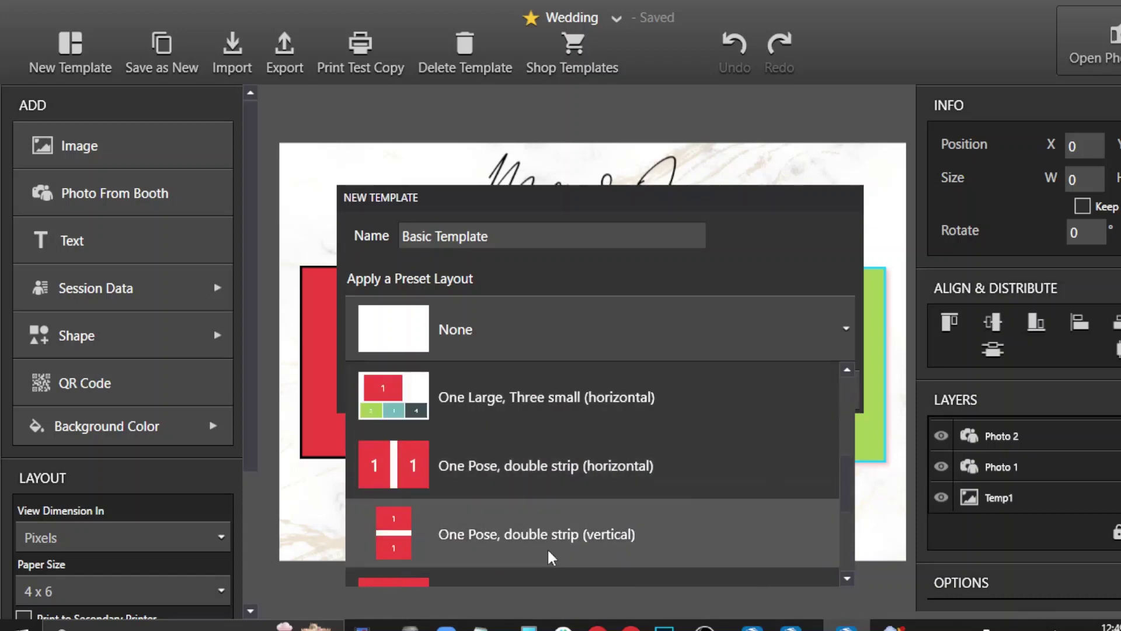
scroll(545, 522, "up", 4)
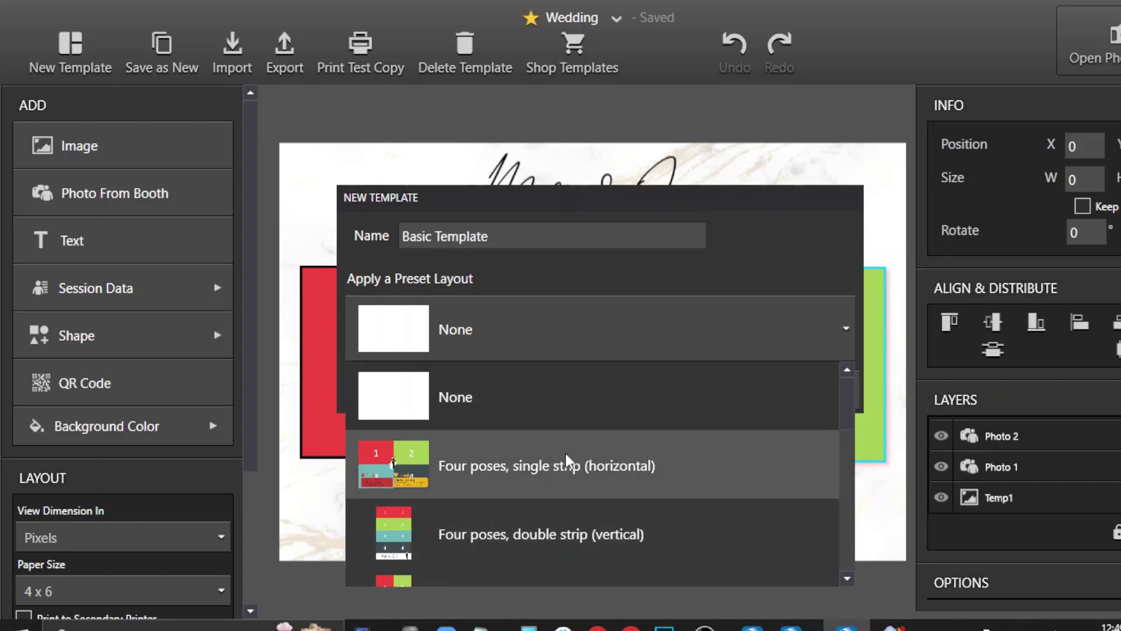
scroll(467, 531, "down", 4)
scroll(479, 461, "up", 4)
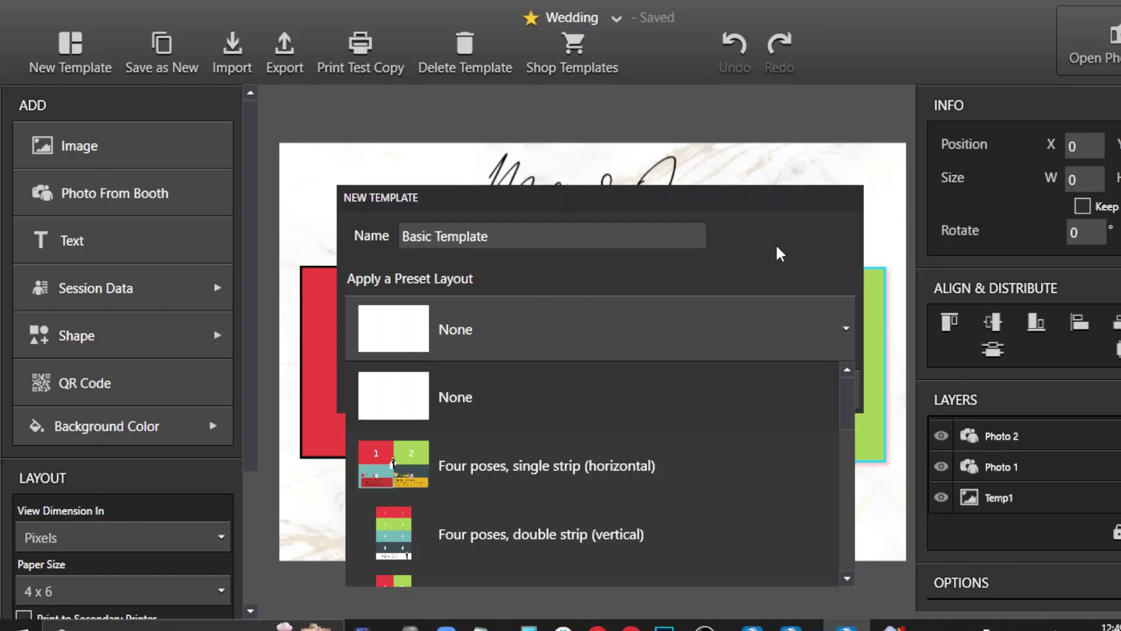
left_click(798, 245)
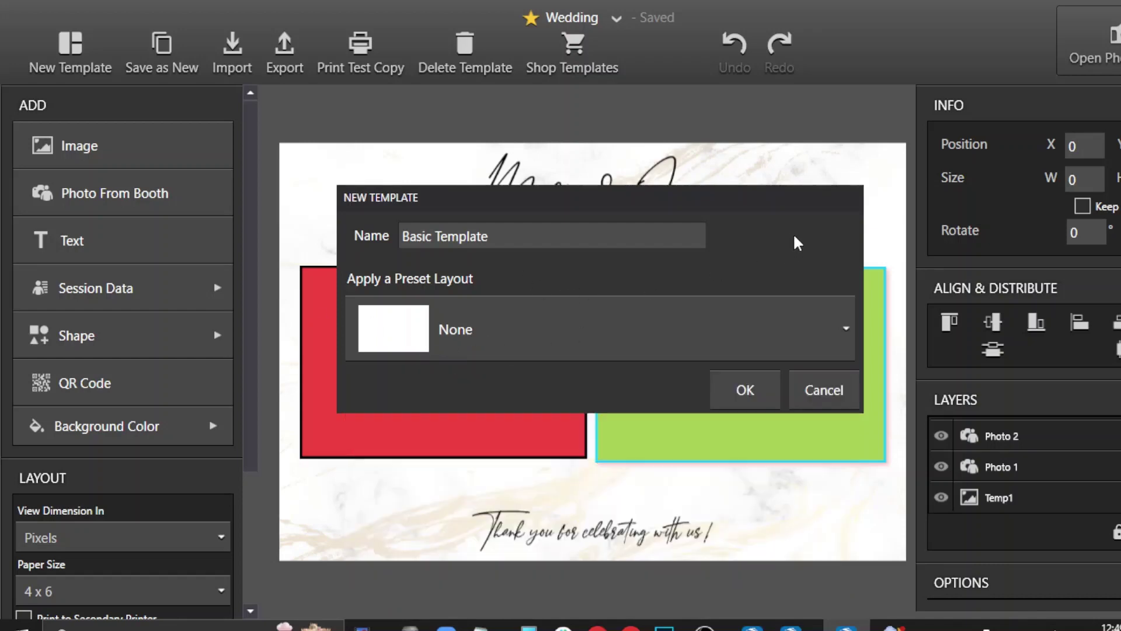
left_click(745, 390)
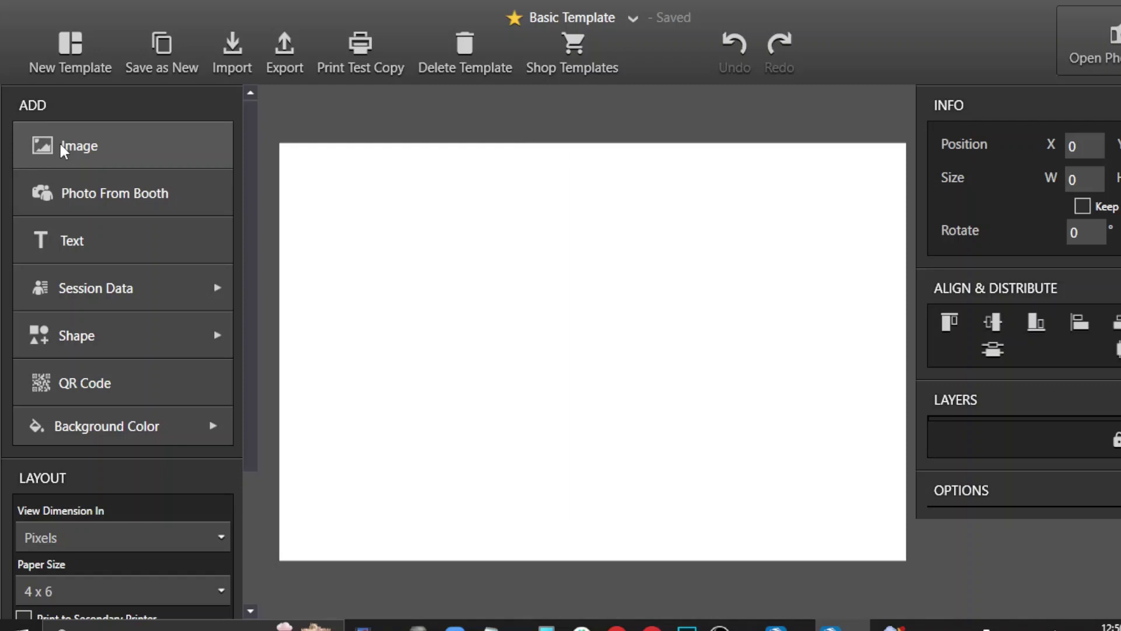
- Add the Temp1 image from Downloads > Photobooth Templates as the template background
left_click(149, 165)
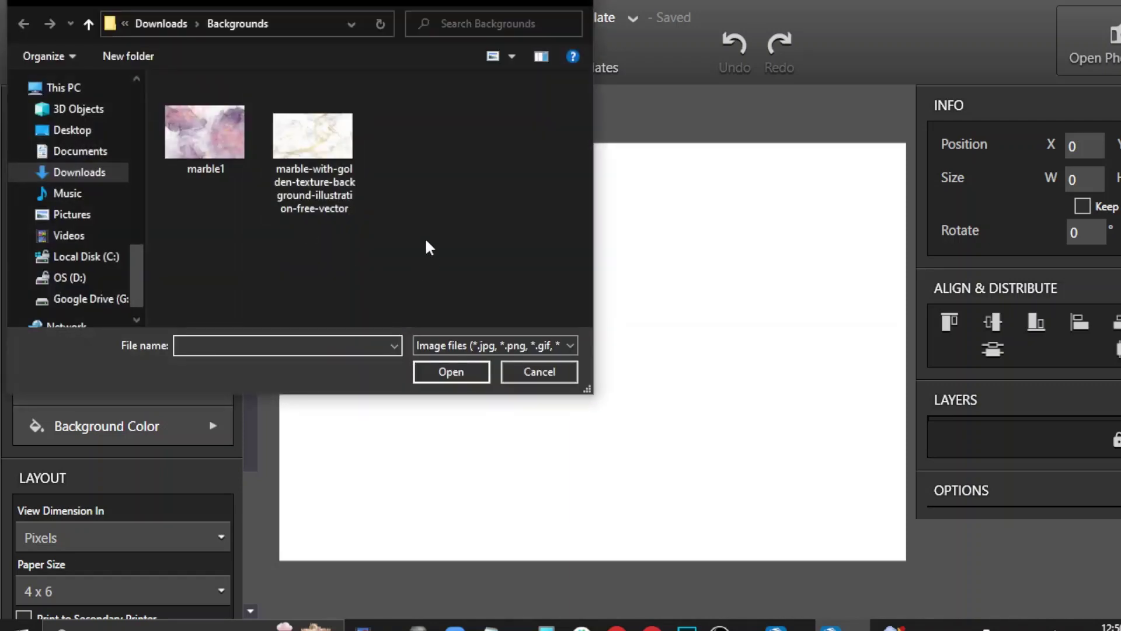
left_click(161, 22)
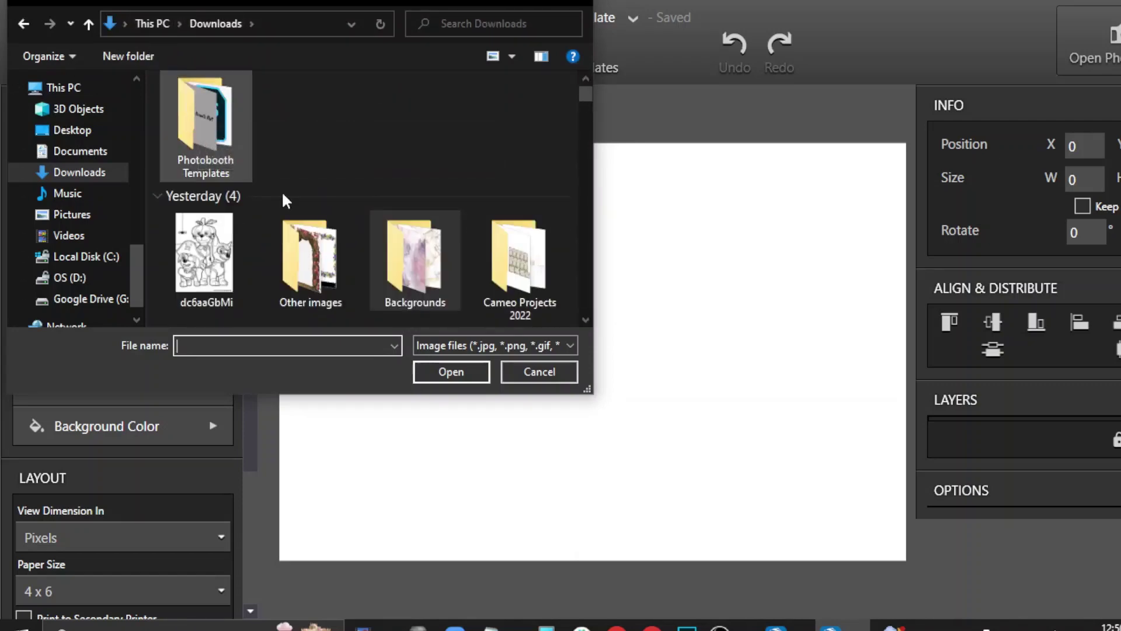
double_click(208, 157)
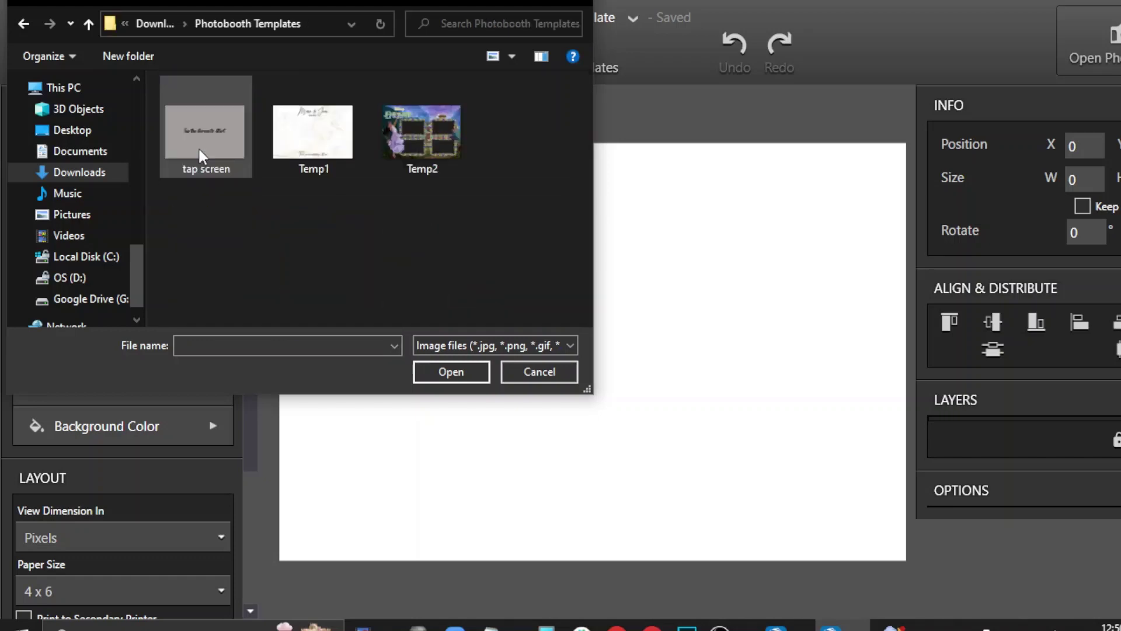
left_click(324, 152)
left_click(459, 367)
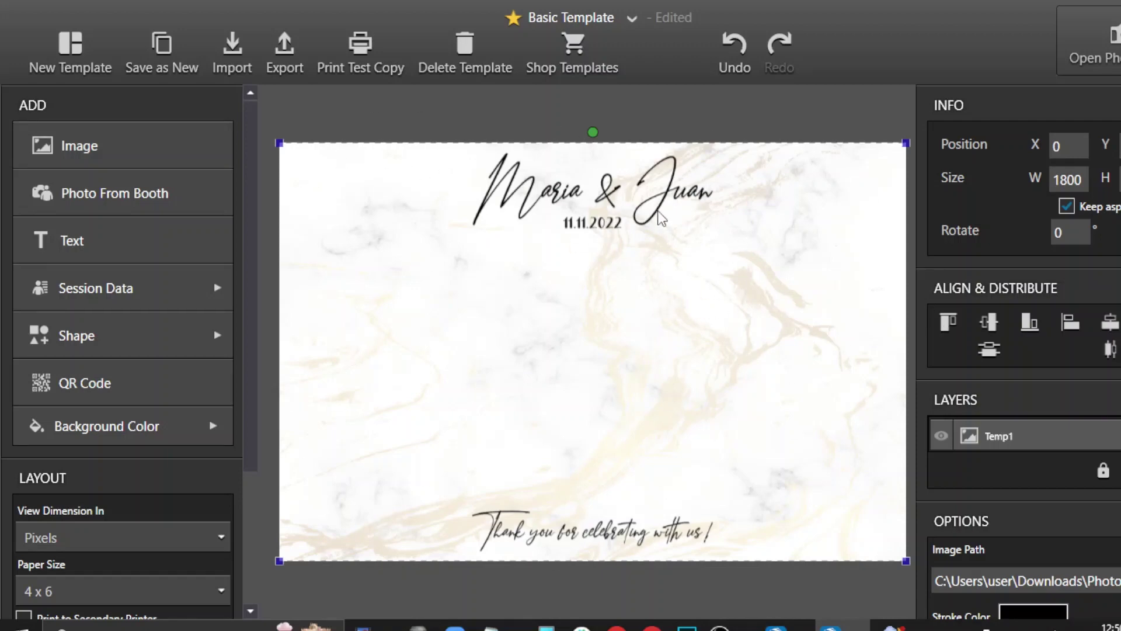
- Save the Basic Template with Ctrl+S and review the Layout settings in the left panel
key("ctrl+s")
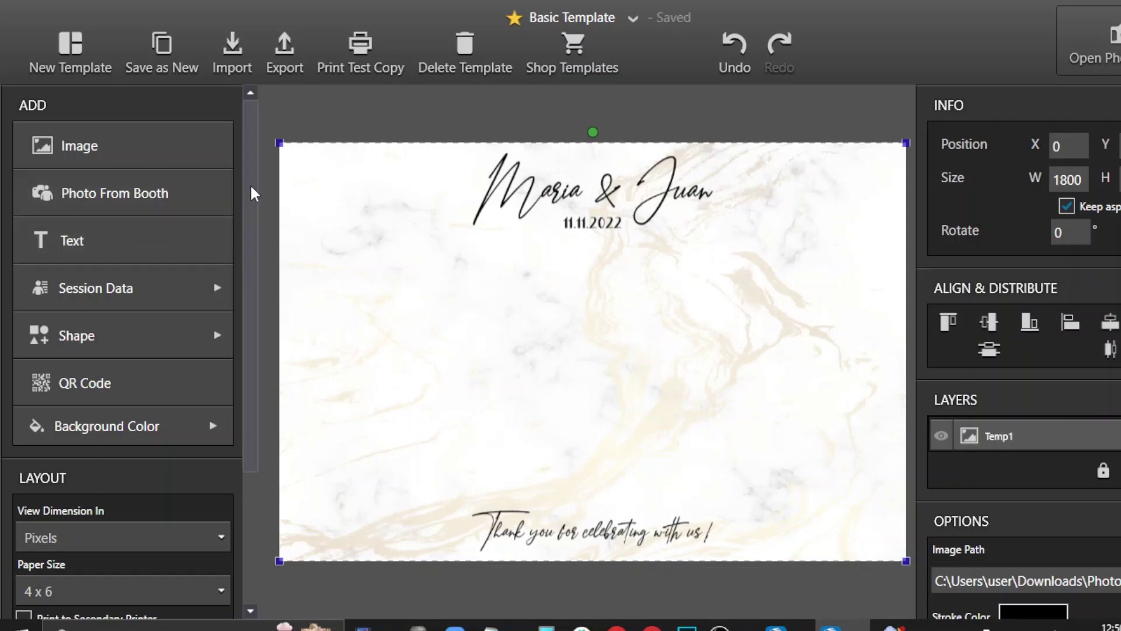
scroll(251, 231, "down", 5)
scroll(257, 239, "up", 5)
scroll(257, 239, "down", 5)
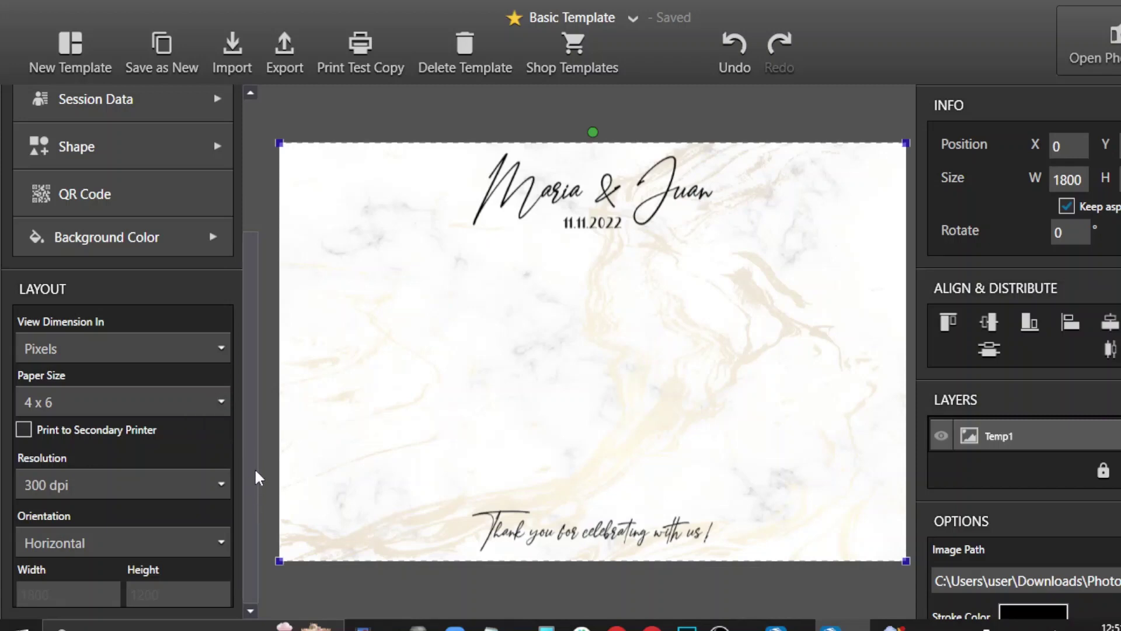
left_click_drag(258, 511, 257, 336)
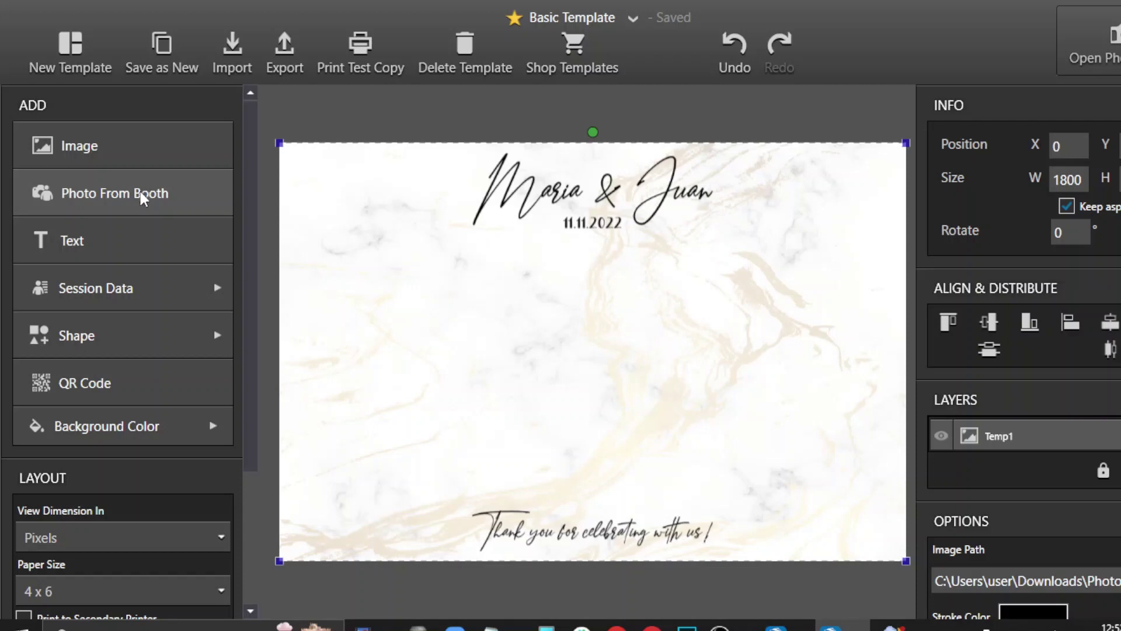
- Add four photo placeholders, with Photo 3 below Photo 1 and Photo 4 below Photo 2
left_click(99, 196)
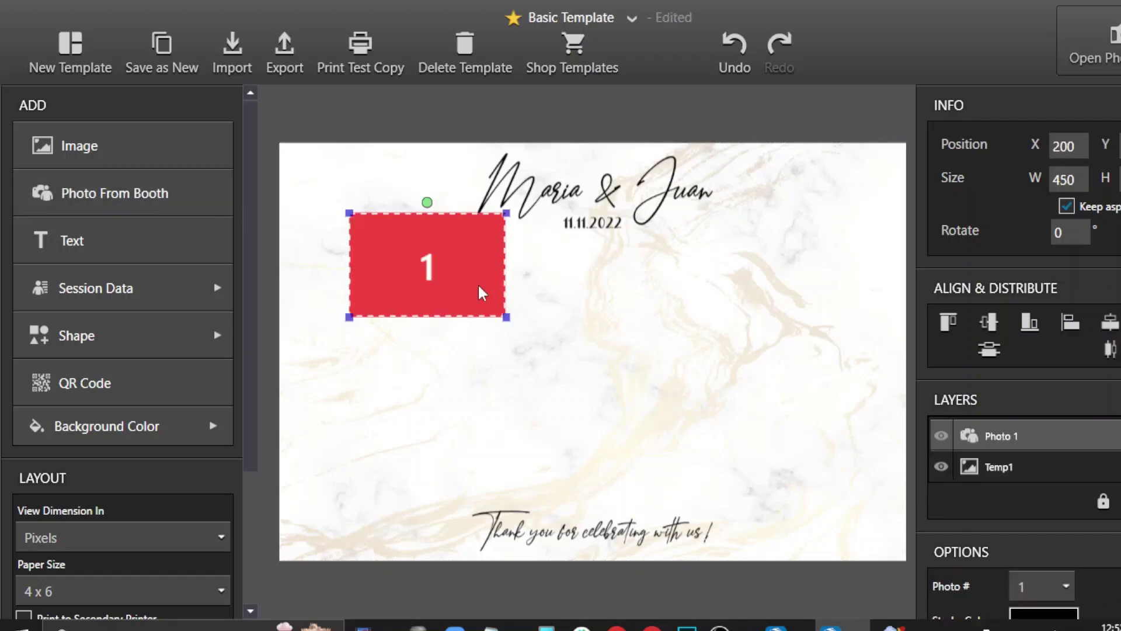
left_click_drag(458, 274, 697, 293)
left_click(99, 193)
left_click(130, 190)
left_click_drag(420, 307, 436, 404)
left_click(155, 207)
left_click_drag(452, 267, 690, 401)
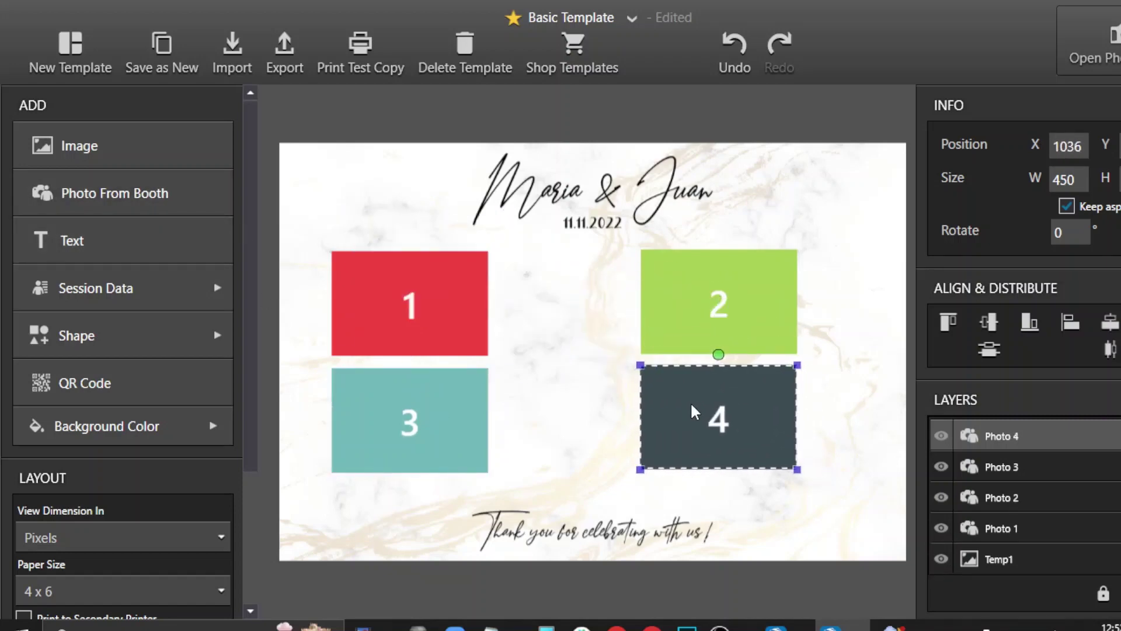
- Move Photo 1 left and enlarge it to width 919, shifting Photo 3 beneath it
left_click(438, 286)
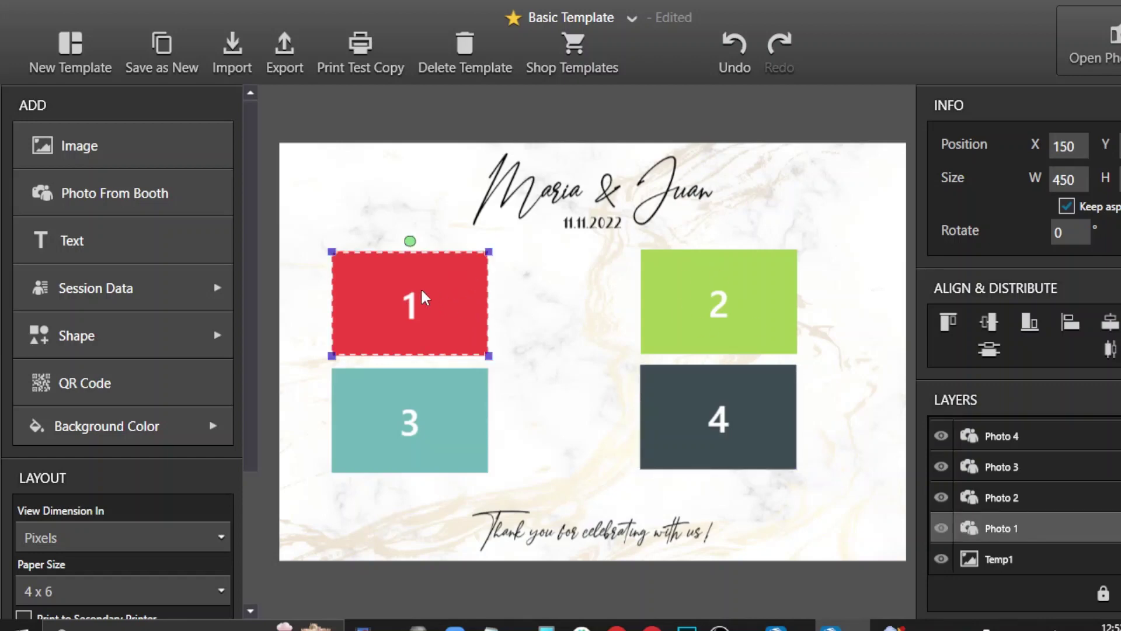
left_click_drag(438, 298, 408, 294)
left_click(456, 470)
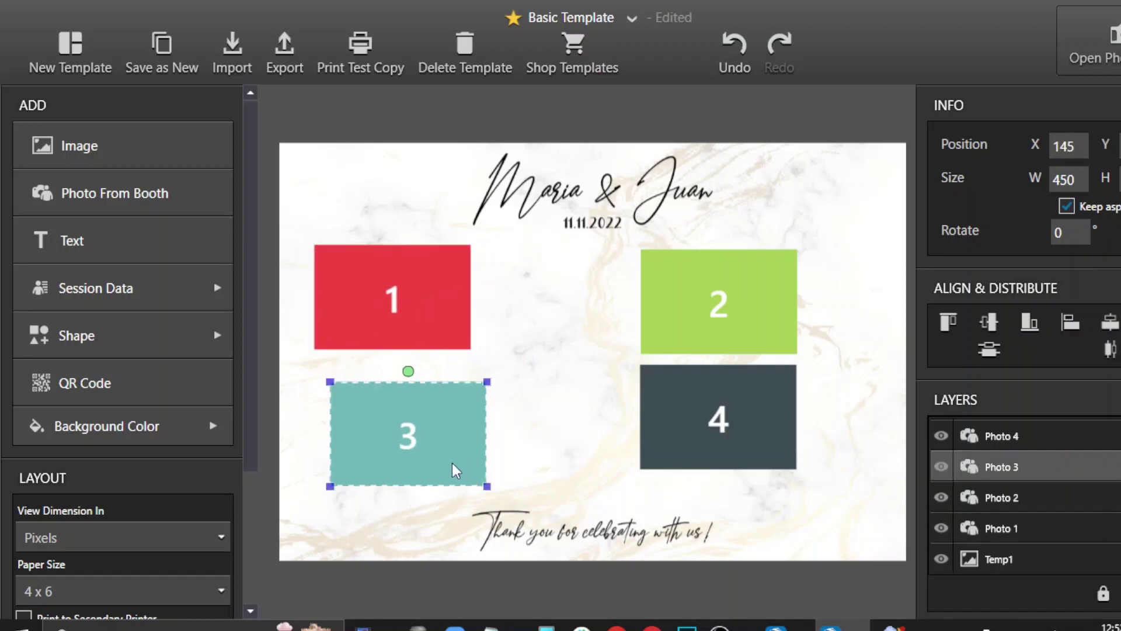
left_click_drag(455, 470, 453, 463)
left_click(421, 310)
left_click_drag(471, 349, 575, 393)
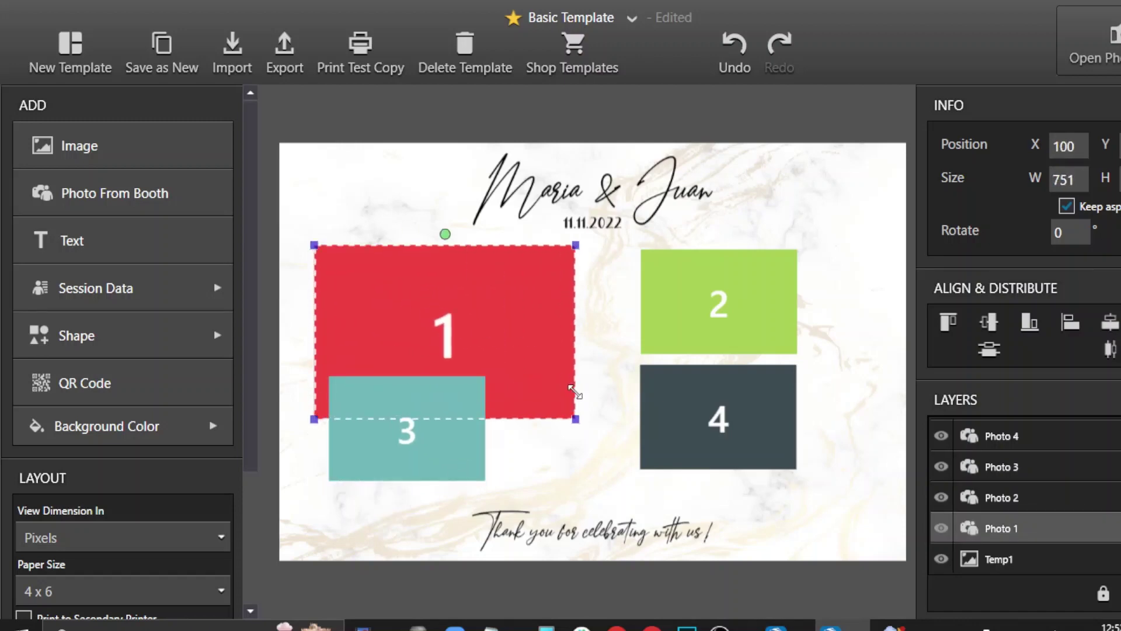
left_click_drag(441, 467, 825, 490)
left_click(546, 357)
left_click_drag(575, 419, 630, 458)
left_click_drag(522, 366, 506, 379)
- Rearrange Photos 2, 3 and 4 on the right, ending with Photo 4 beside Photo 3
mouse_move(726, 301)
left_mouse_down()
mouse_move(745, 300)
mouse_move(717, 314)
left_mouse_up()
left_click_drag(723, 367, 811, 547)
left_click_drag(726, 460, 668, 404)
left_click_drag(688, 304, 676, 303)
left_click_drag(695, 405, 685, 398)
left_click_drag(829, 547, 891, 305)
left_click_drag(873, 381, 725, 514)
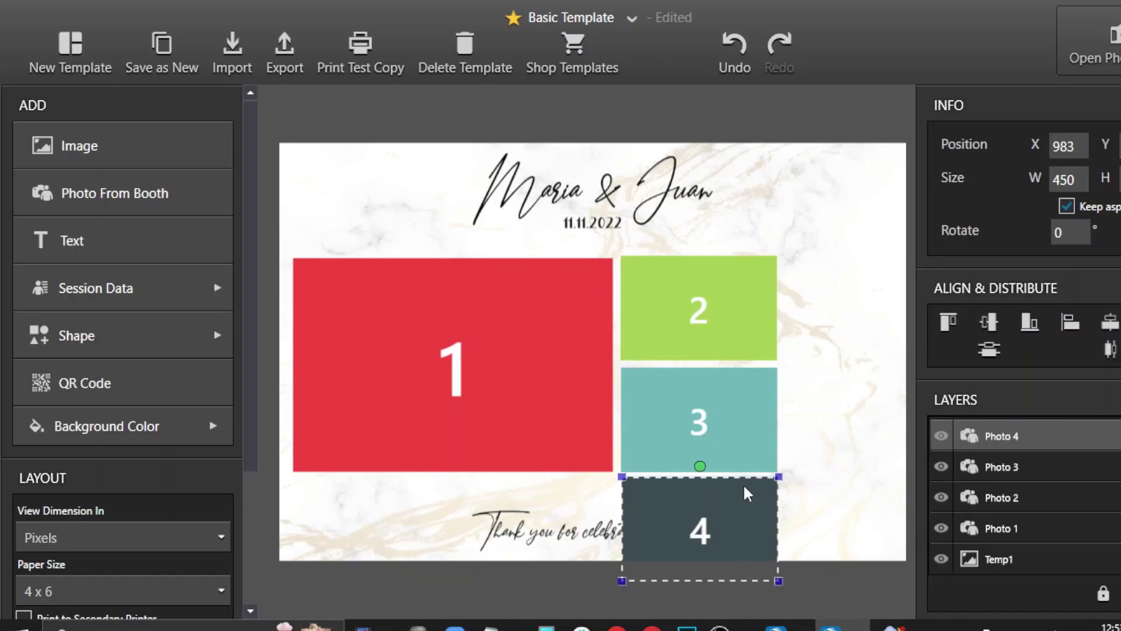
left_click_drag(724, 534, 772, 486)
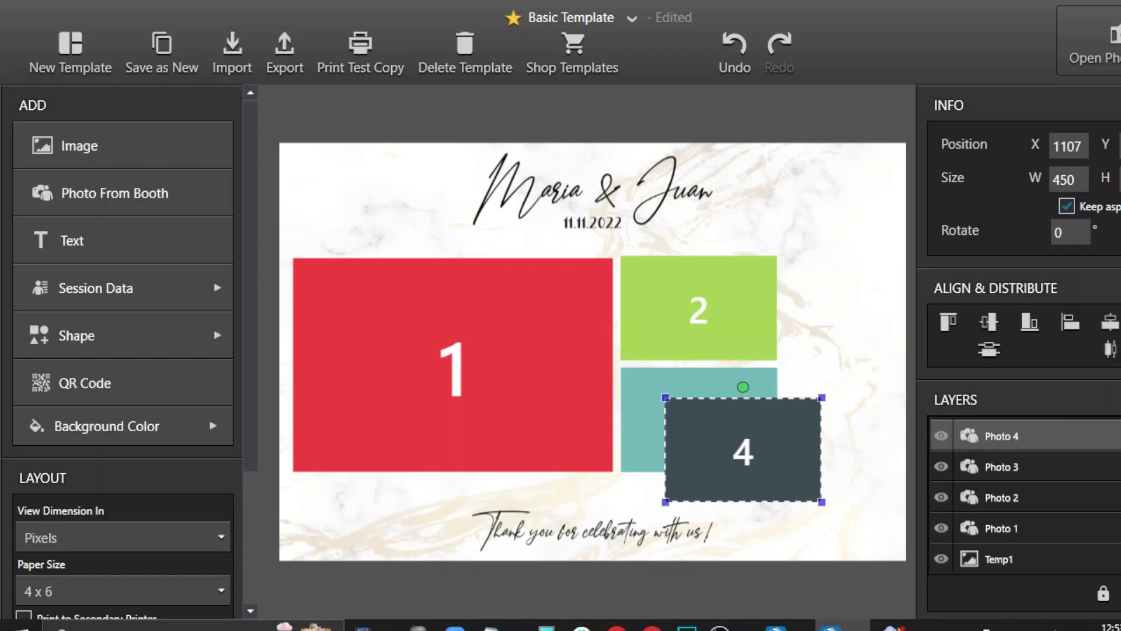
- Delete Photo 4 and resize Photo 1 (about 1060), Photo 2 (543) and Photo 3 (546) wide
key("Delete")
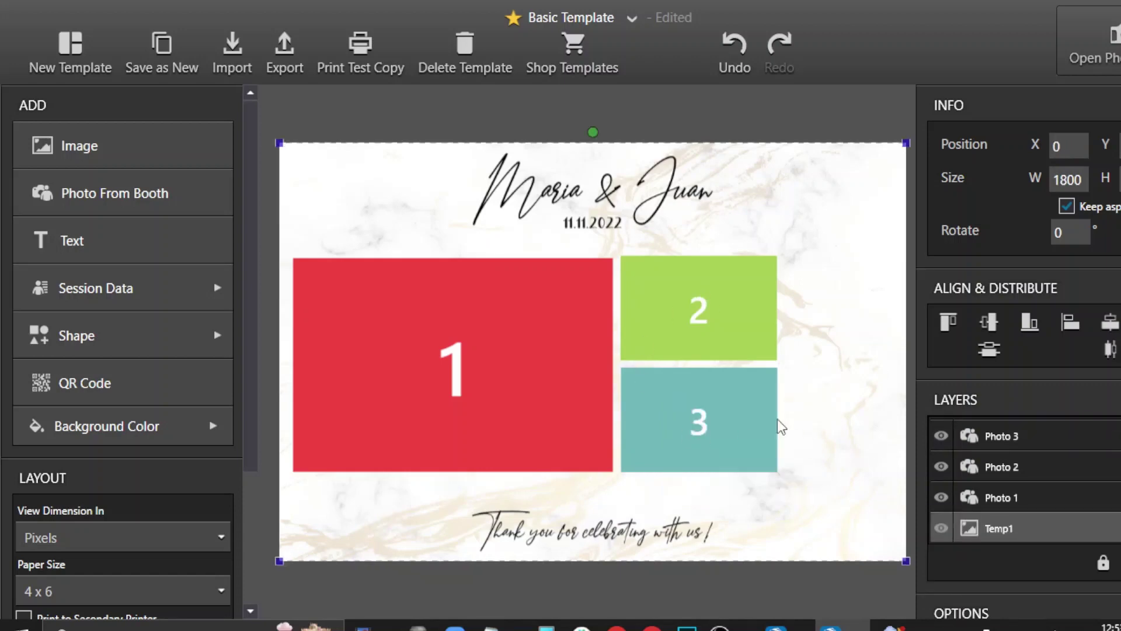
left_click_drag(691, 296, 794, 294)
left_click_drag(744, 443, 846, 437)
left_click(568, 380)
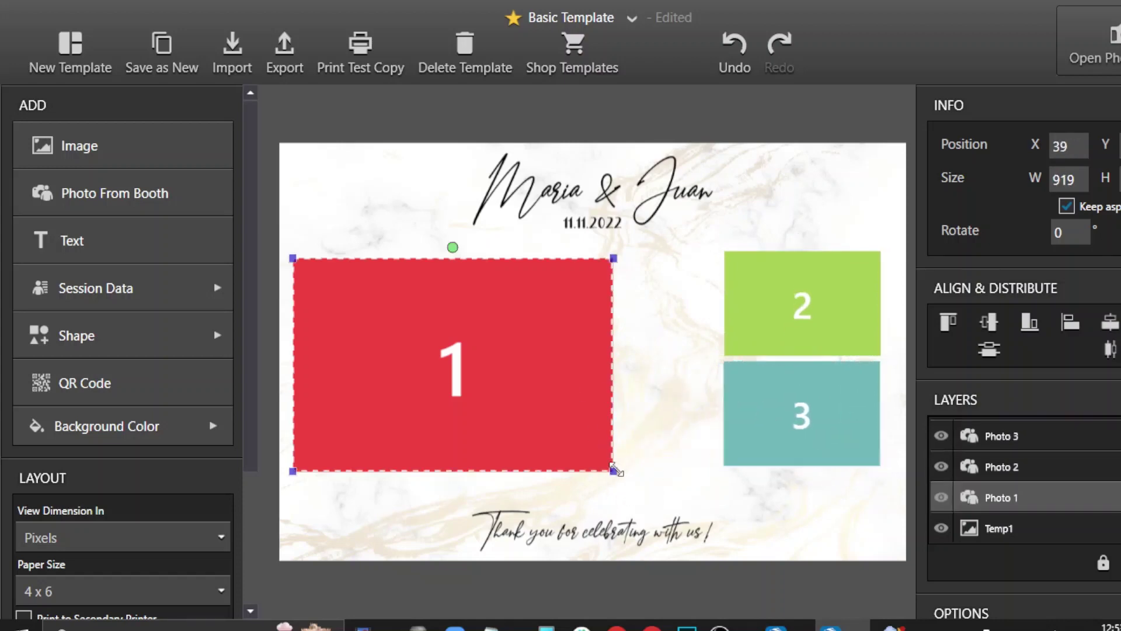
left_click_drag(612, 471, 658, 485)
left_click_drag(813, 289, 768, 297)
left_click_drag(833, 358, 867, 383)
mouse_move(788, 314)
left_mouse_down()
mouse_move(773, 315)
mouse_move(803, 321)
left_mouse_up()
left_click_drag(807, 449, 768, 447)
left_click_drag(841, 493, 870, 518)
- Fine-tune the layout, enlarging Photo 1 to width 1088 and aligning Photos 2 and 3 beside it
left_click_drag(609, 337, 569, 316)
left_click_drag(818, 303, 815, 297)
left_click_drag(806, 444, 786, 447)
left_click(642, 474)
mouse_move(319, 493)
left_mouse_down()
mouse_move(316, 509)
mouse_move(329, 505)
left_mouse_up()
left_click_drag(322, 264, 297, 248)
left_click_drag(456, 359, 454, 362)
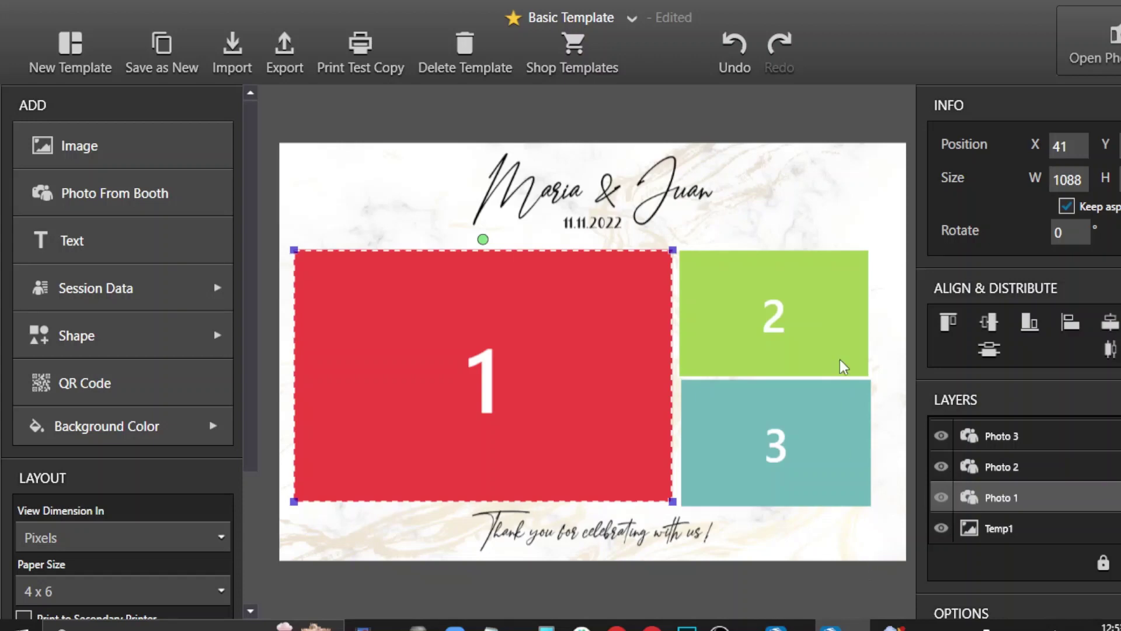
left_click_drag(840, 340, 860, 276)
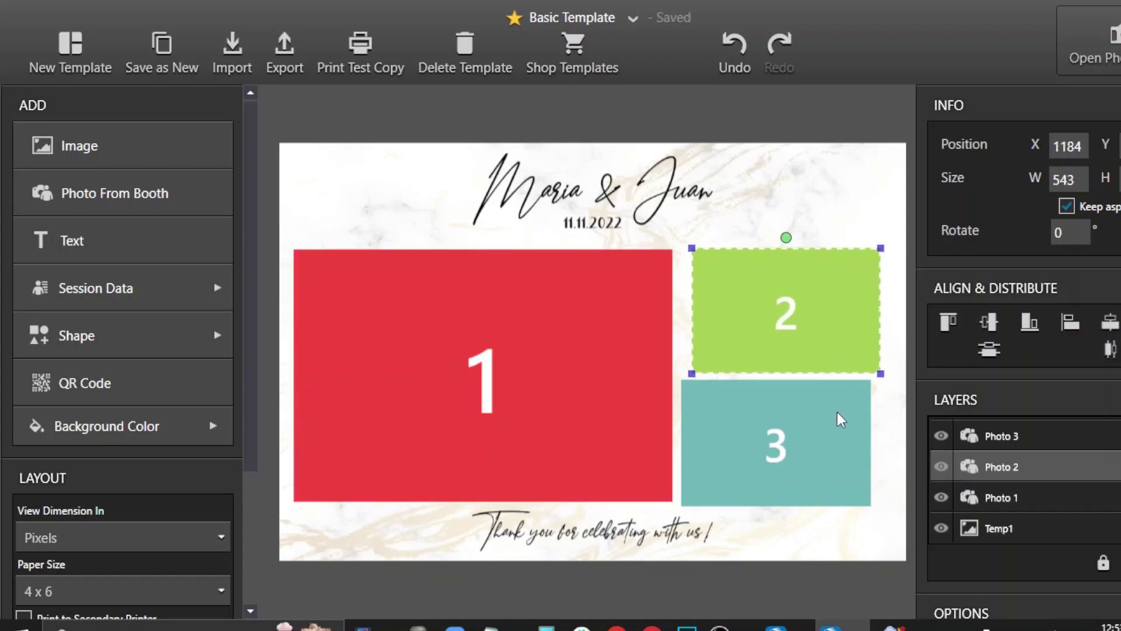
left_click_drag(836, 412, 843, 411)
left_click(814, 161)
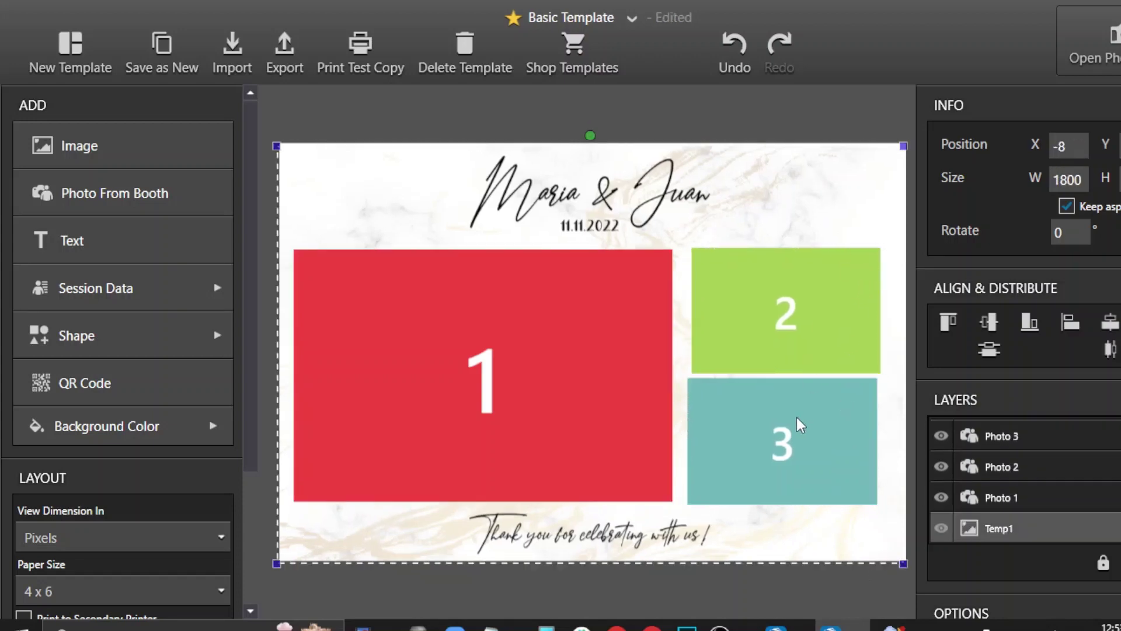
left_click(776, 440)
key("ctrl+z")
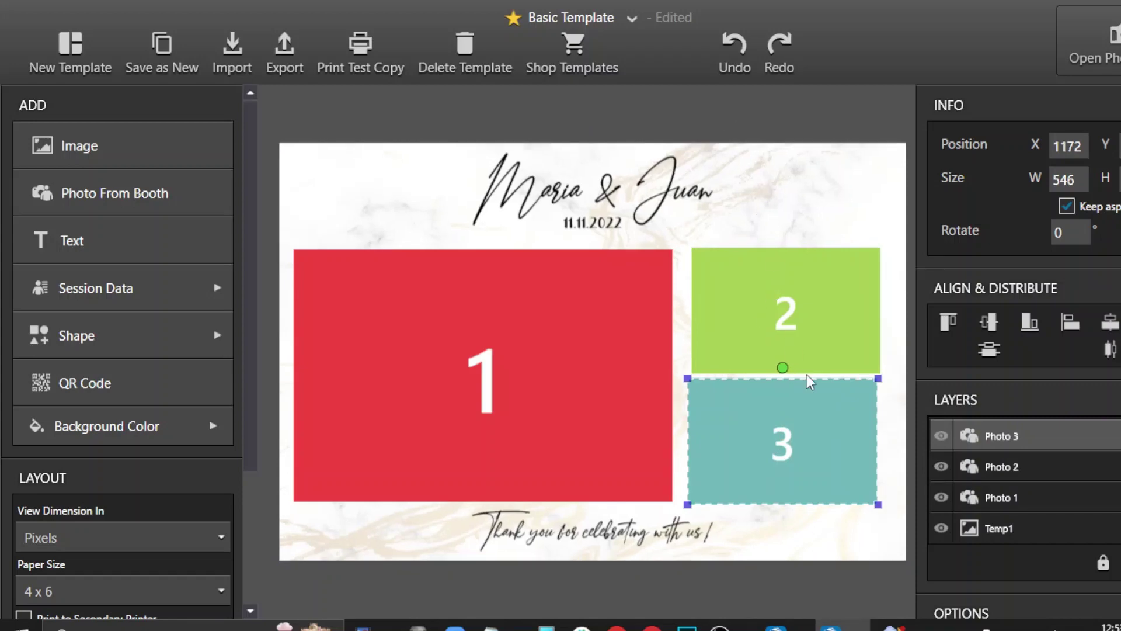
left_click_drag(789, 433, 794, 432)
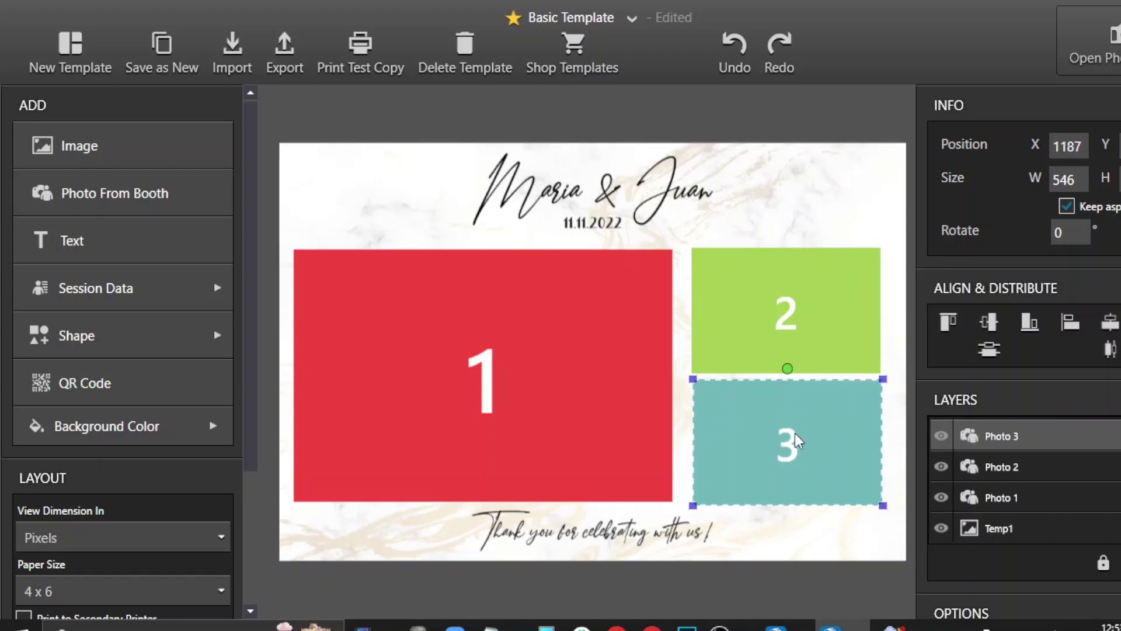
left_click(796, 186)
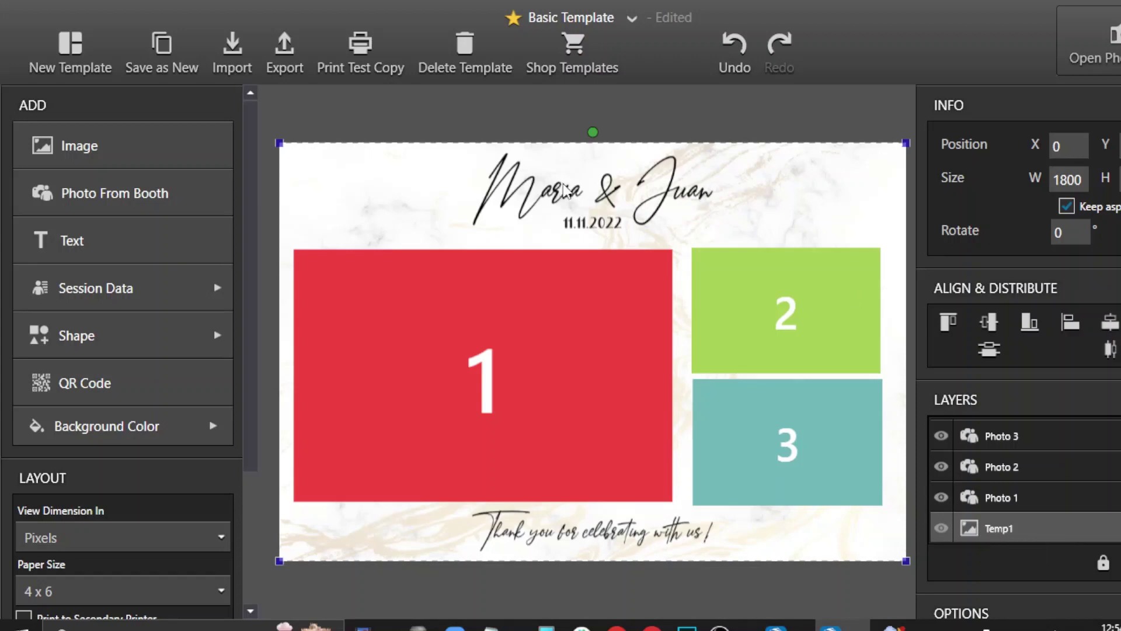
- Lock the Temp1 layer in the Layers panel so the marble background stays fixed under the photo slots
left_click(1034, 505)
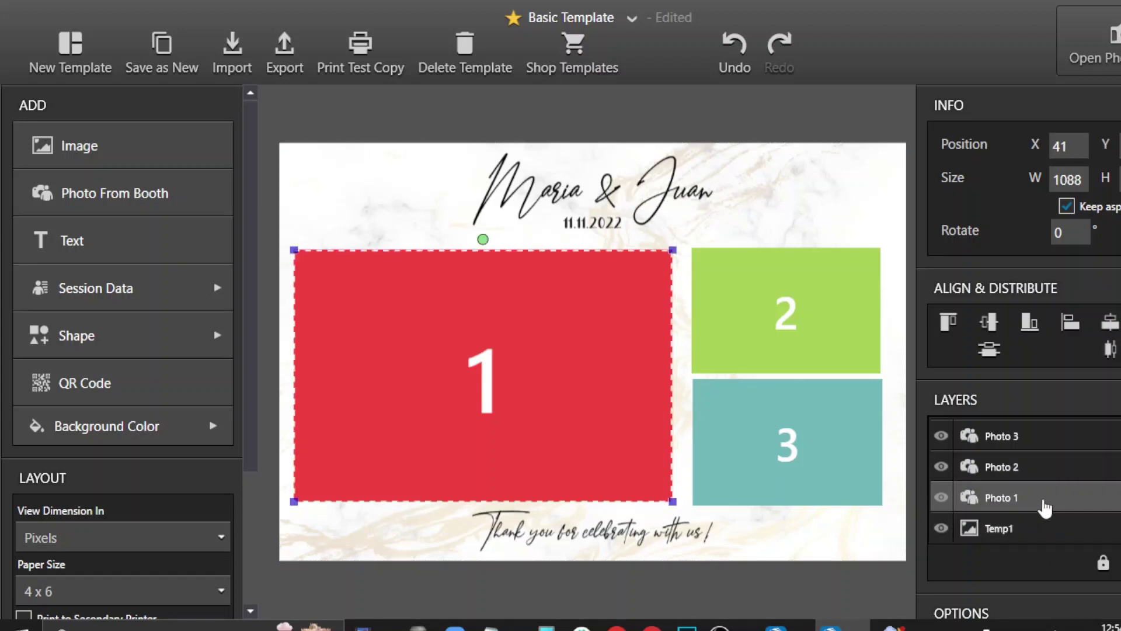
left_click(1040, 472)
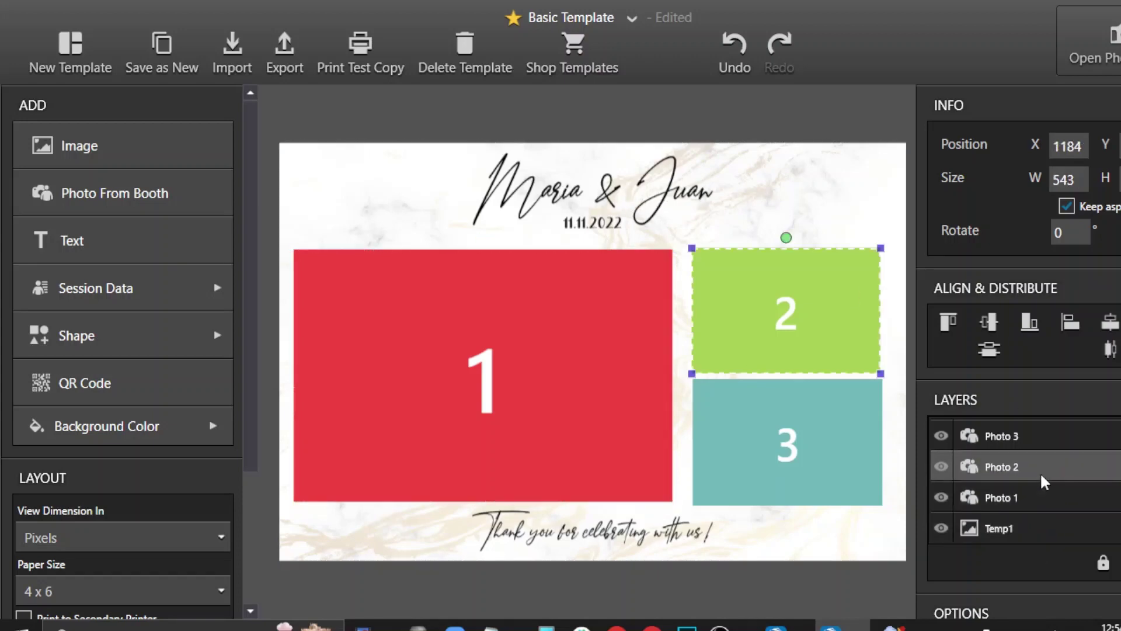
left_click(1021, 437)
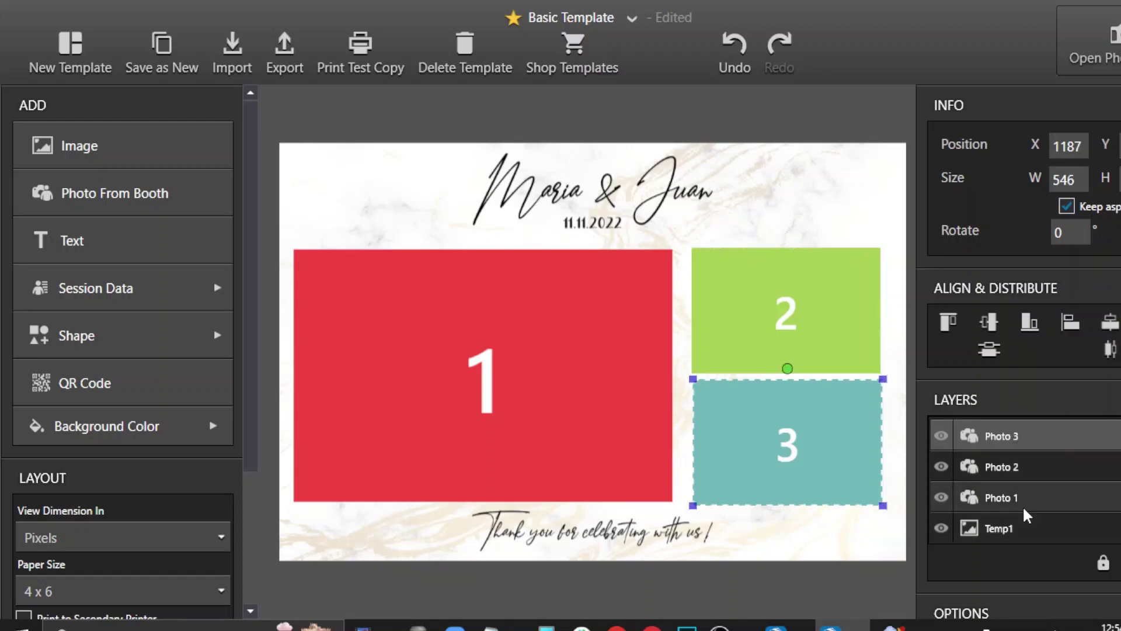
left_click(1021, 505)
left_click(1018, 467)
left_click(1018, 438)
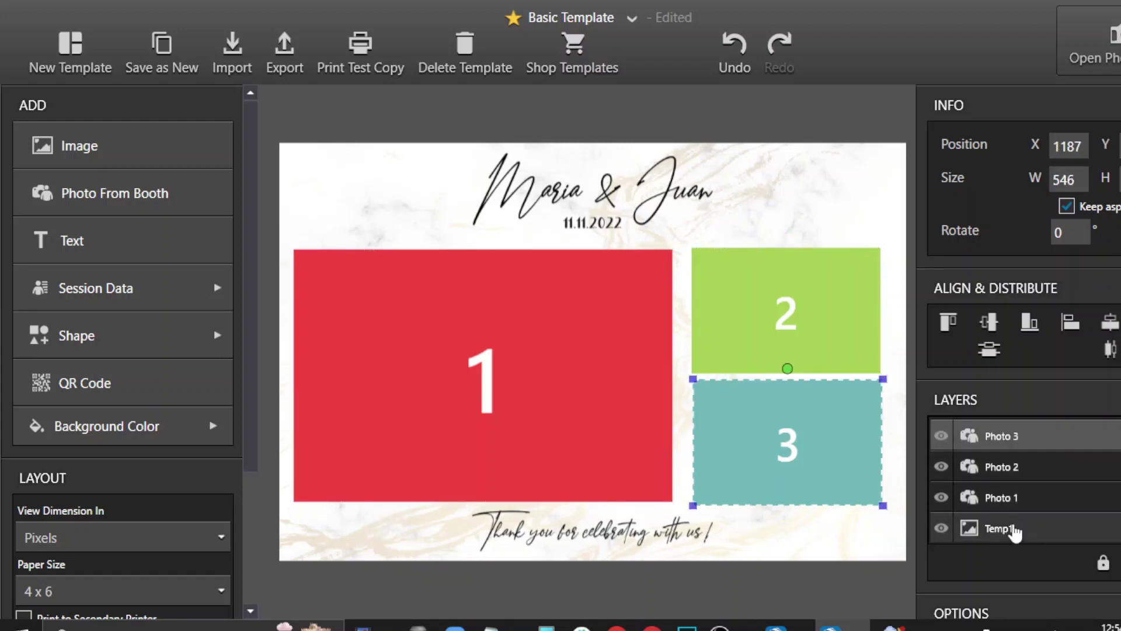
left_click(1021, 524)
left_click(1023, 505)
left_click(1021, 472)
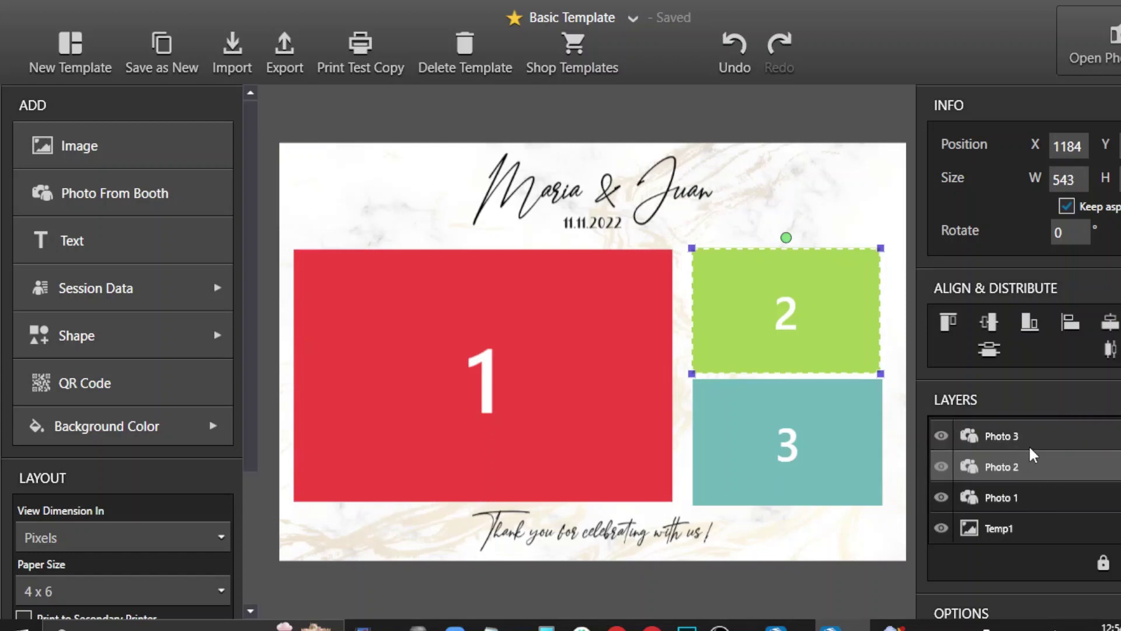
left_click(1029, 447)
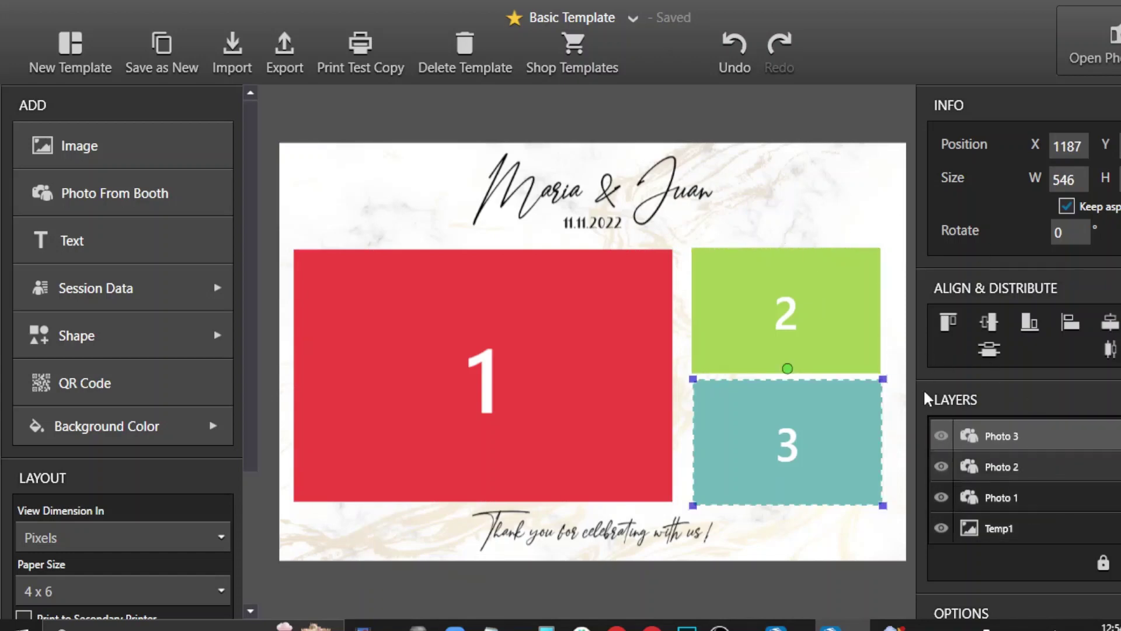
left_click(1015, 544)
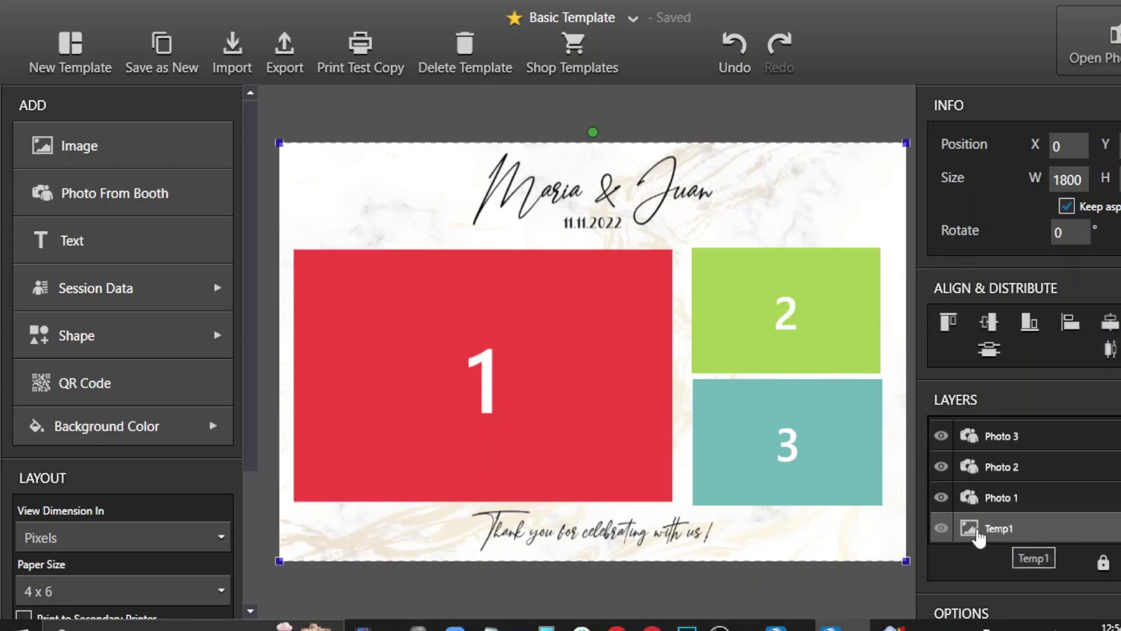
left_click(1103, 564)
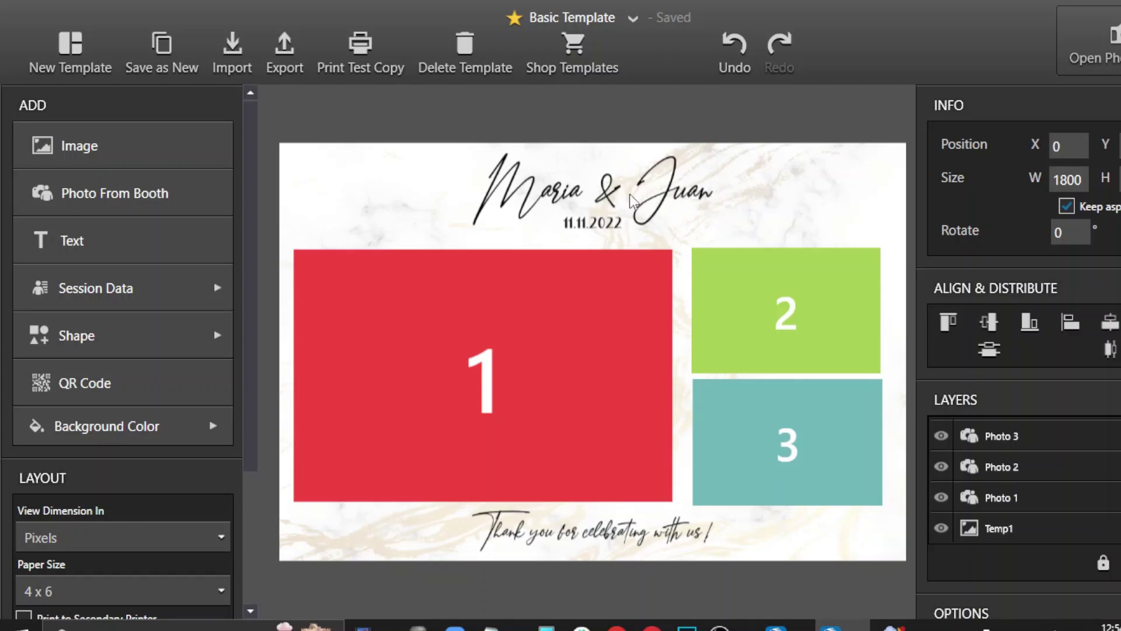
left_click(1039, 500)
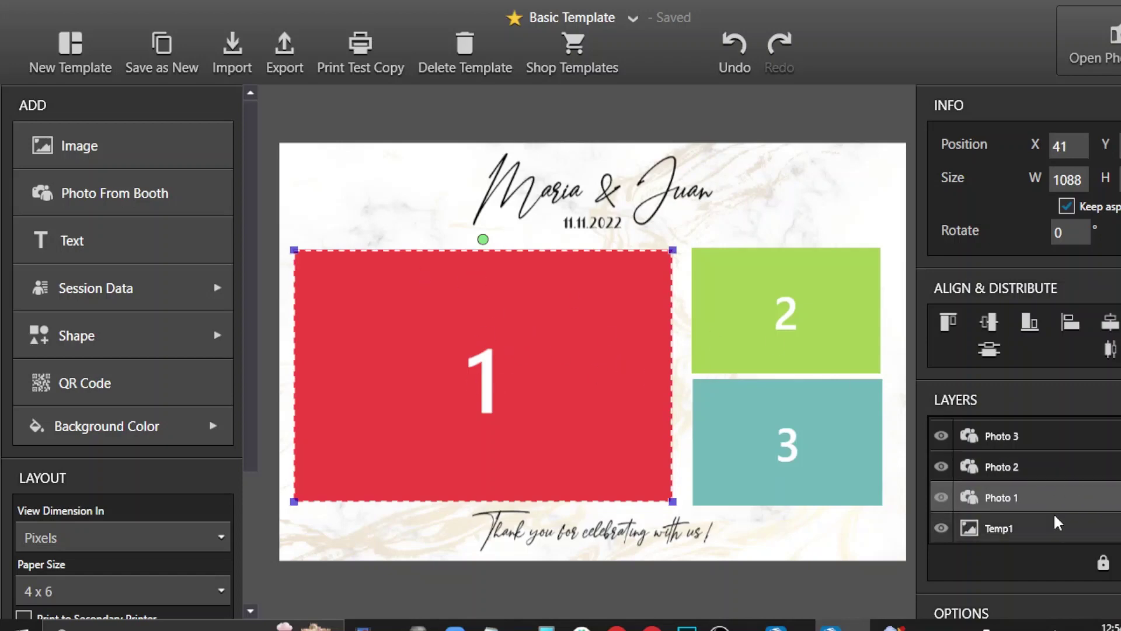
left_click_drag(528, 331, 488, 342)
left_click(735, 49)
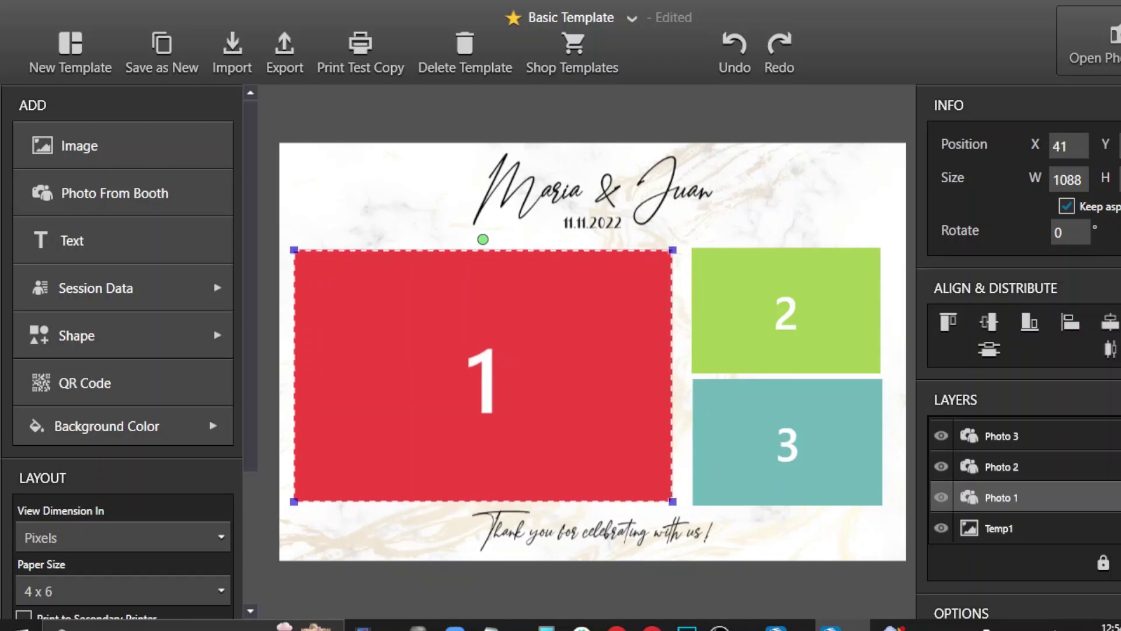
left_click(1095, 562)
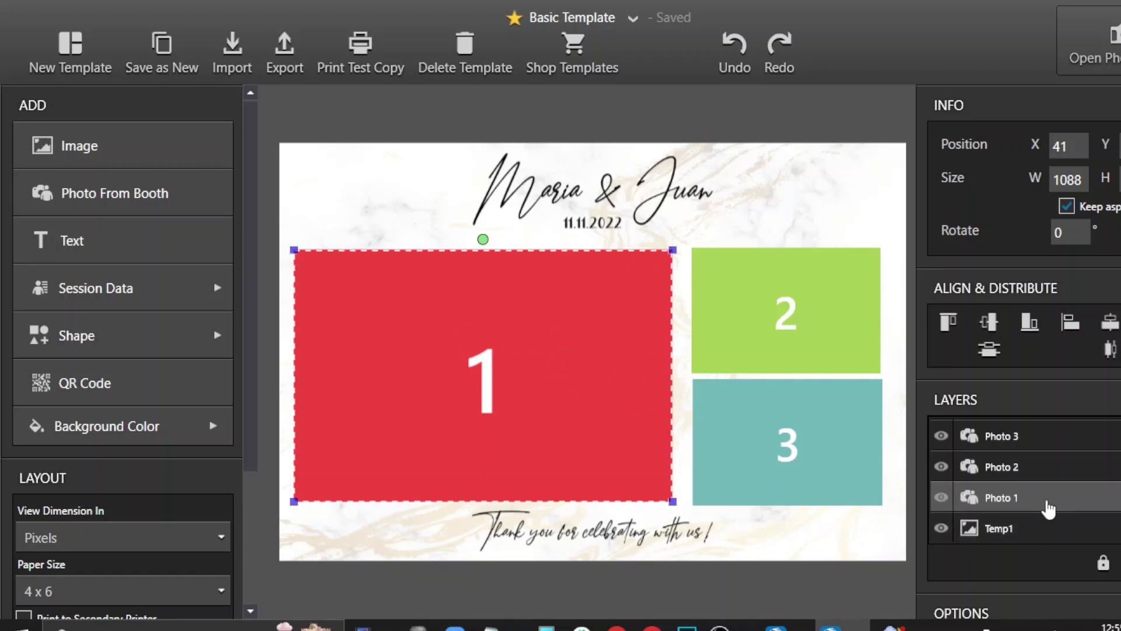
left_click(1066, 206)
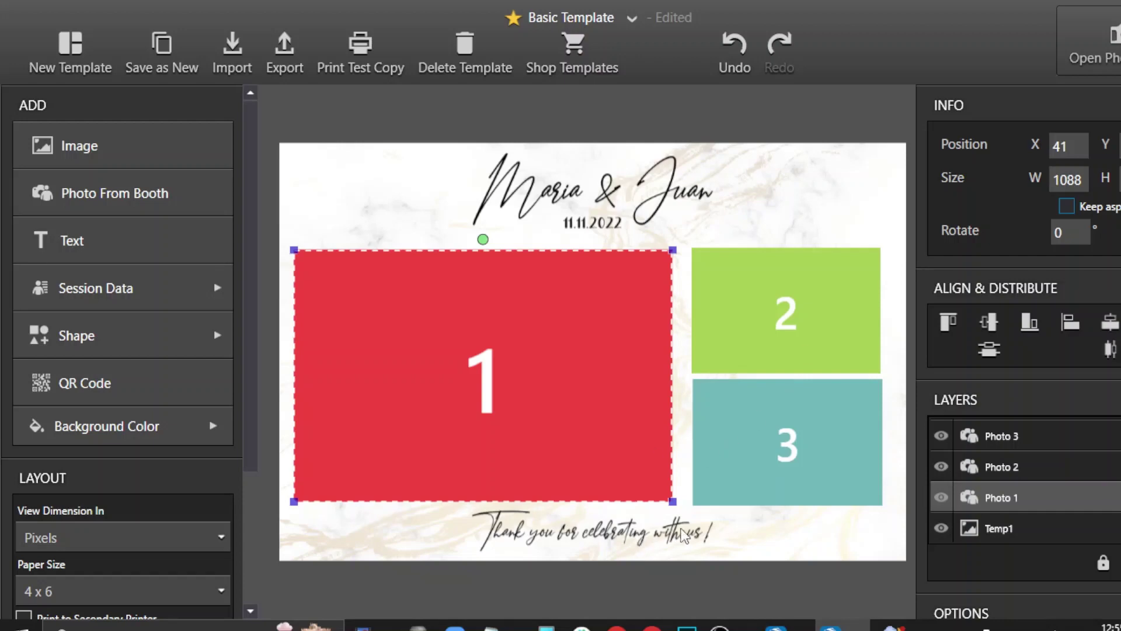
mouse_move(673, 501)
left_mouse_down()
mouse_move(433, 498)
mouse_move(673, 496)
left_mouse_up()
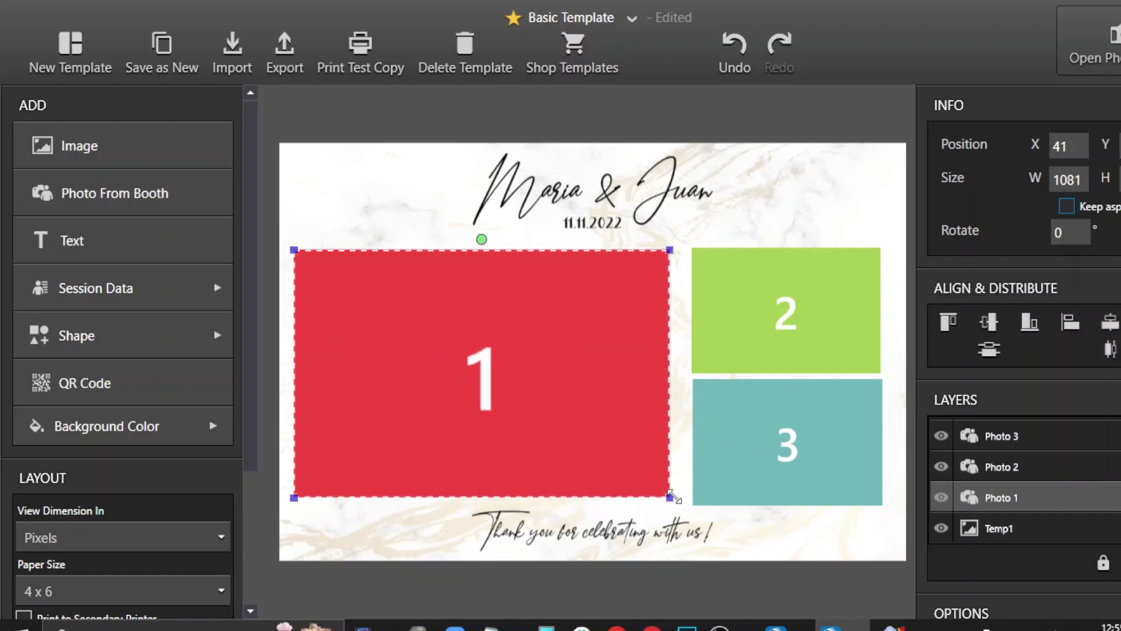
left_click(734, 51)
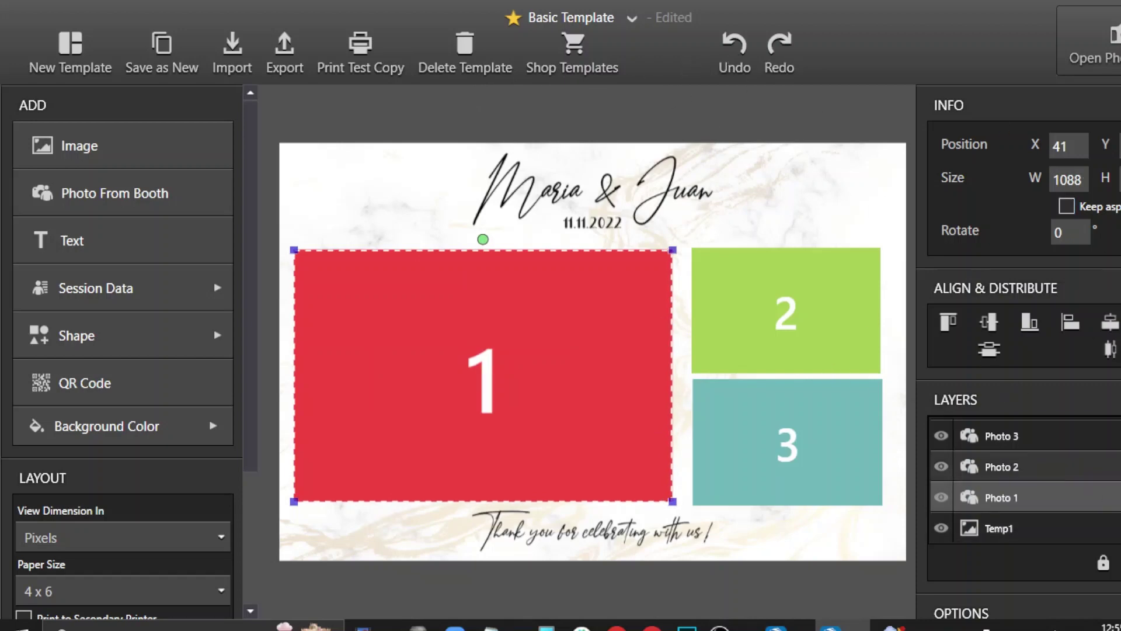
left_click(1066, 207)
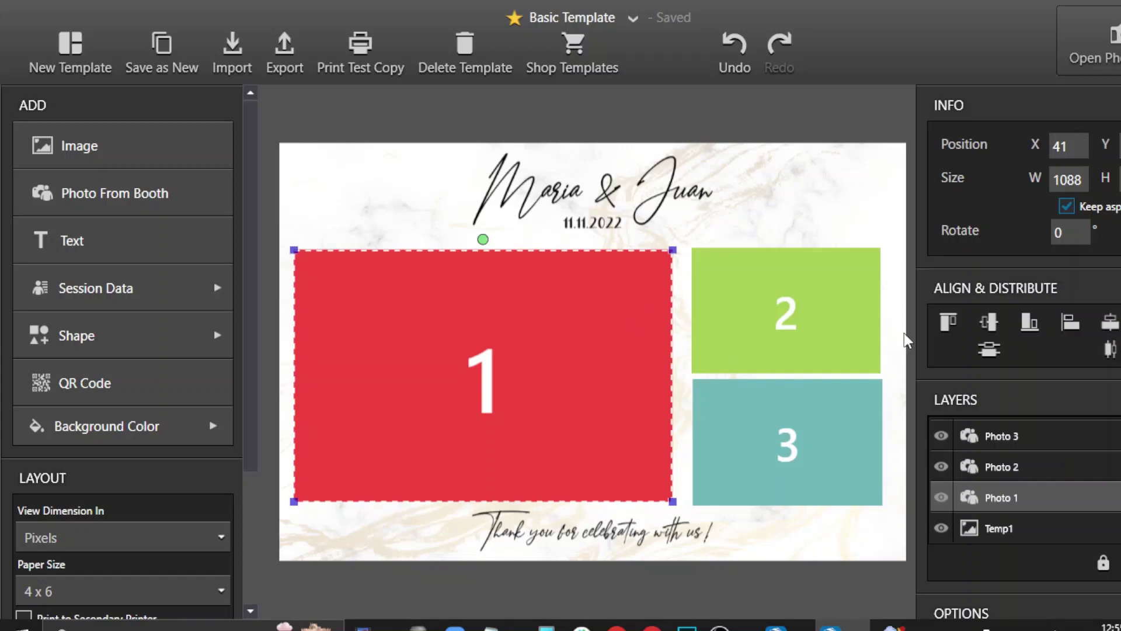
- Set Photo 1's X position to 41 in the Info panel, keeping its width at 1088
left_click(1074, 143)
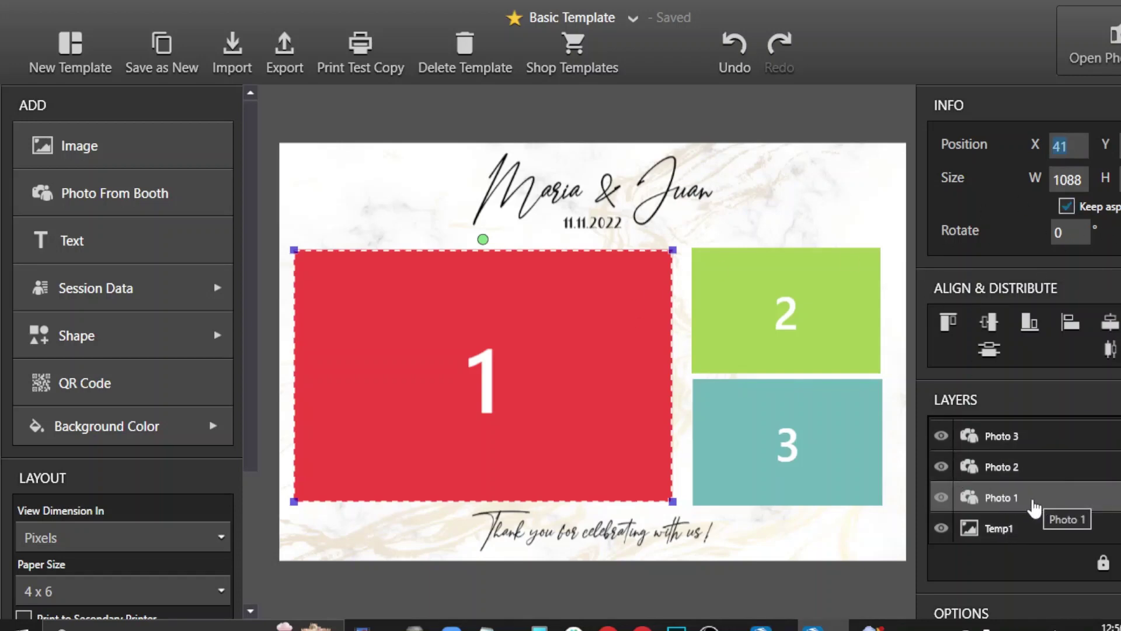
left_click(1082, 143)
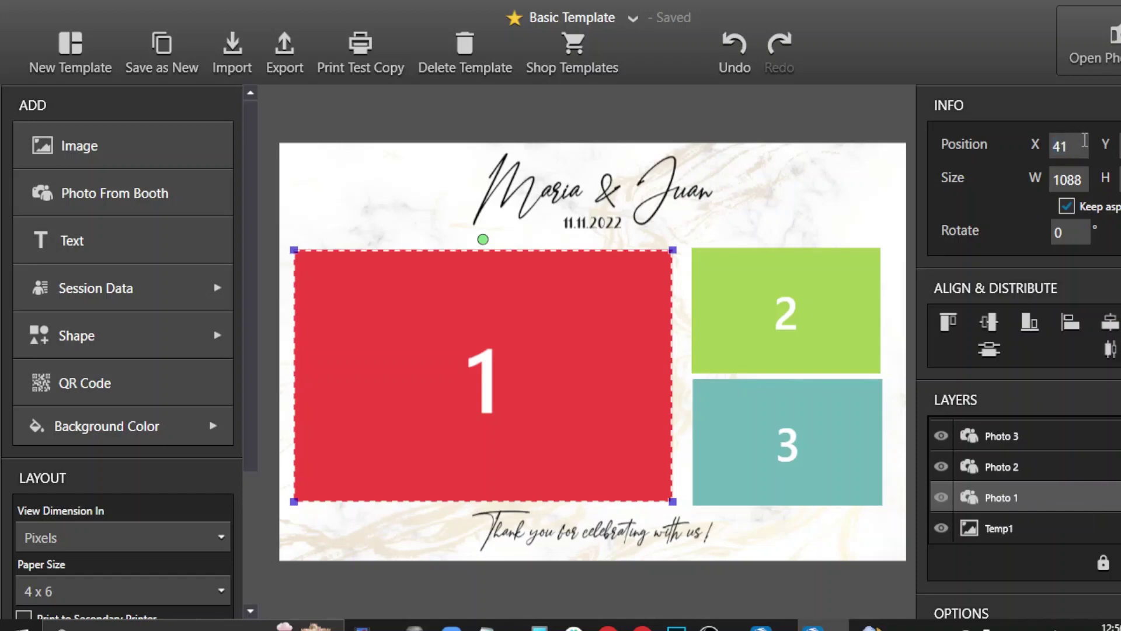
key("BackSpace")
key("BackSpace")
type("58")
key("Return")
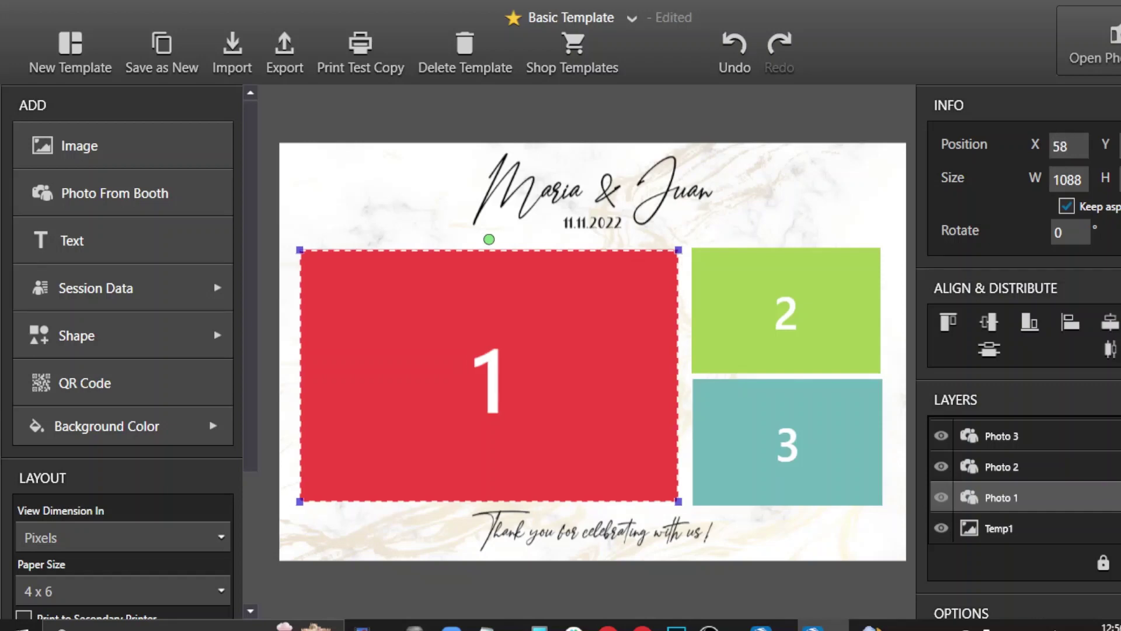
left_click_drag(1083, 146, 1005, 148)
type("41")
key("Return")
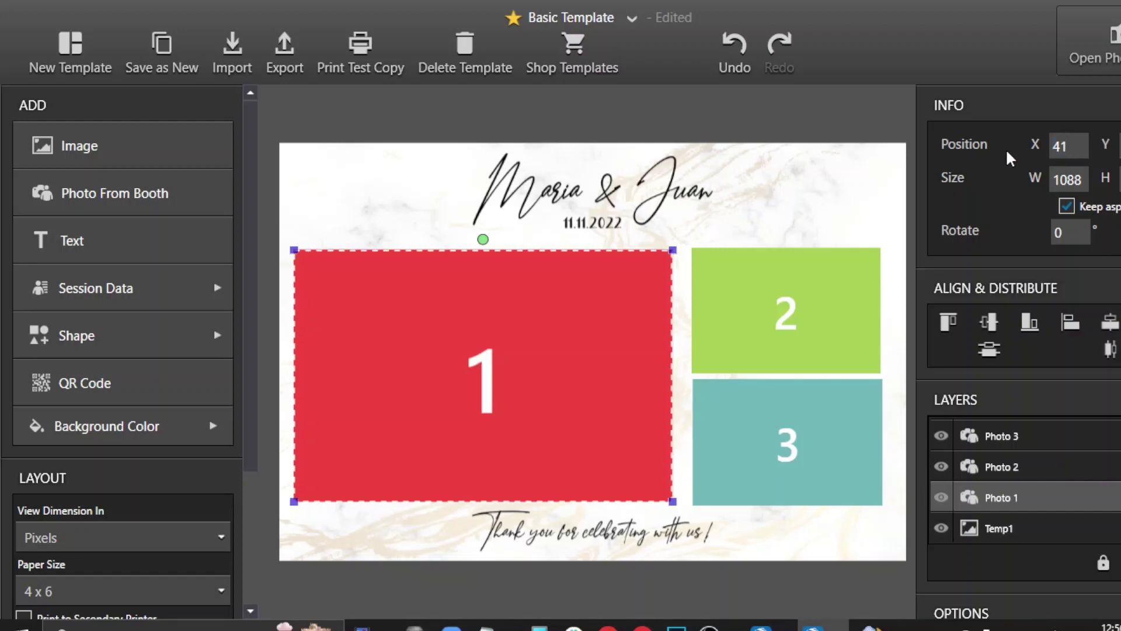
double_click(1083, 181)
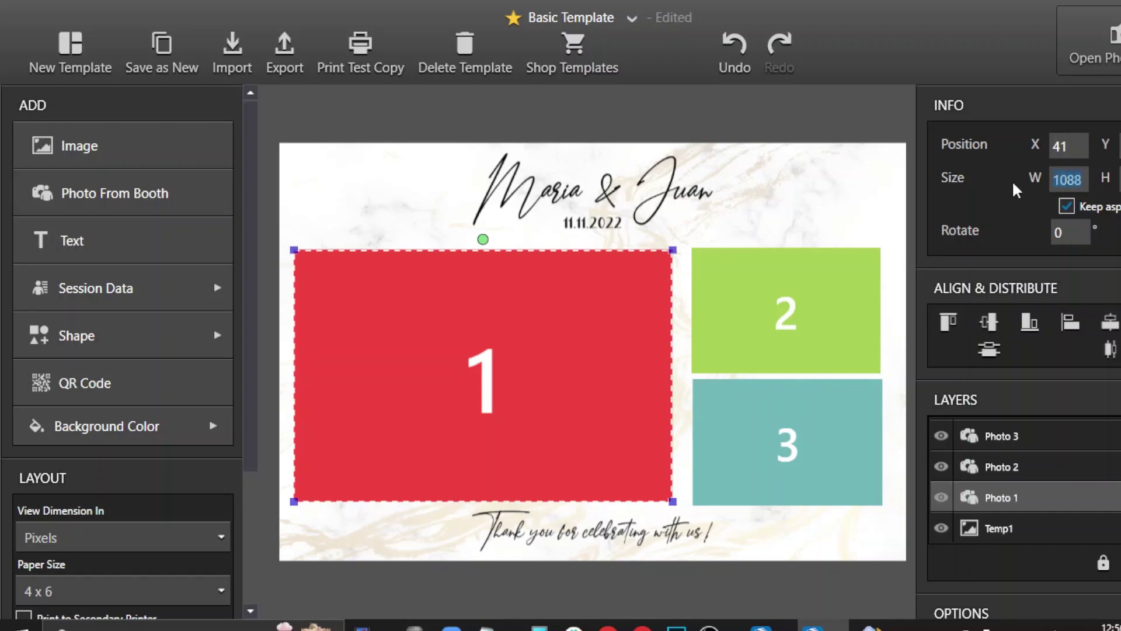
left_click(1080, 180)
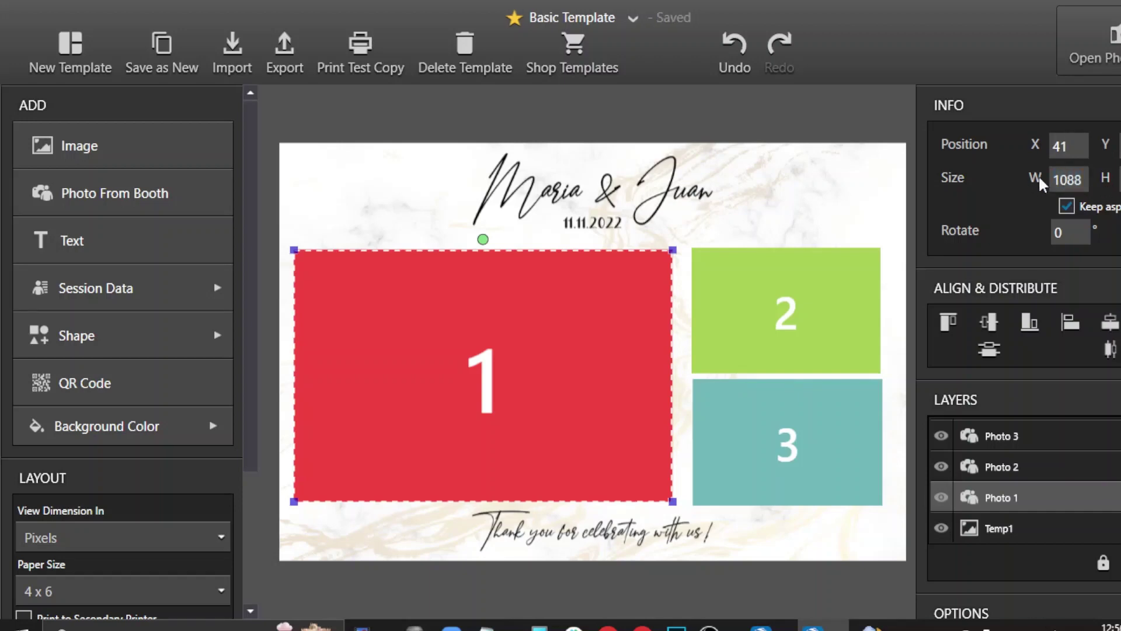
- Undo an accidental enlargement of Photo 1 and shift the frame right to X 69
left_click(1058, 180)
left_click_drag(672, 501, 712, 527)
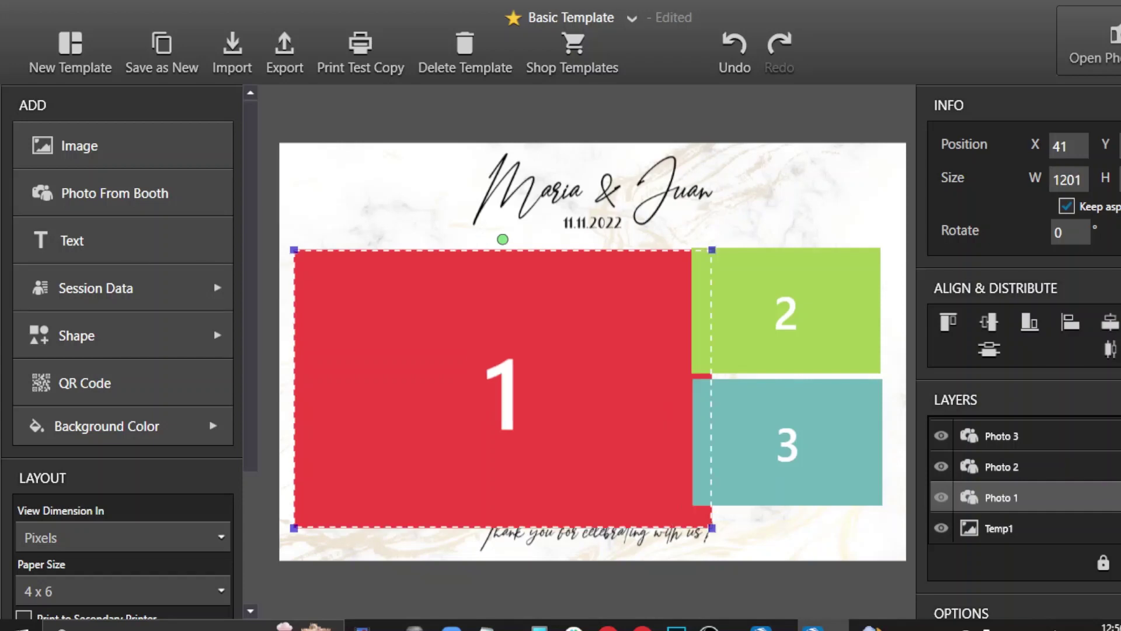
left_click(734, 46)
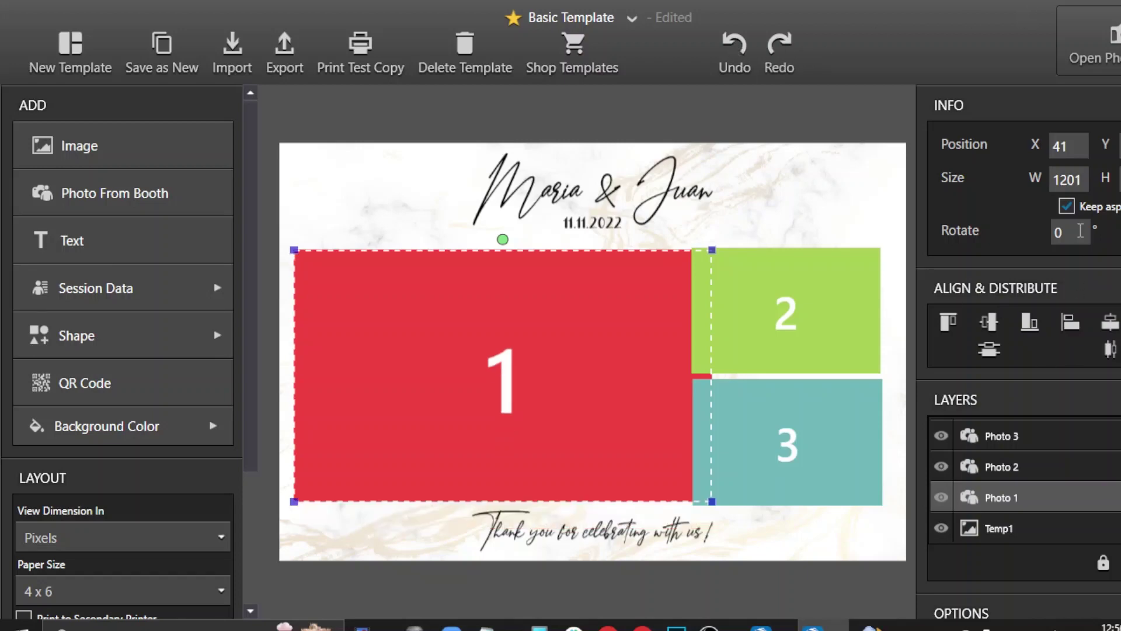
left_click(735, 47)
left_click_drag(513, 357, 523, 357)
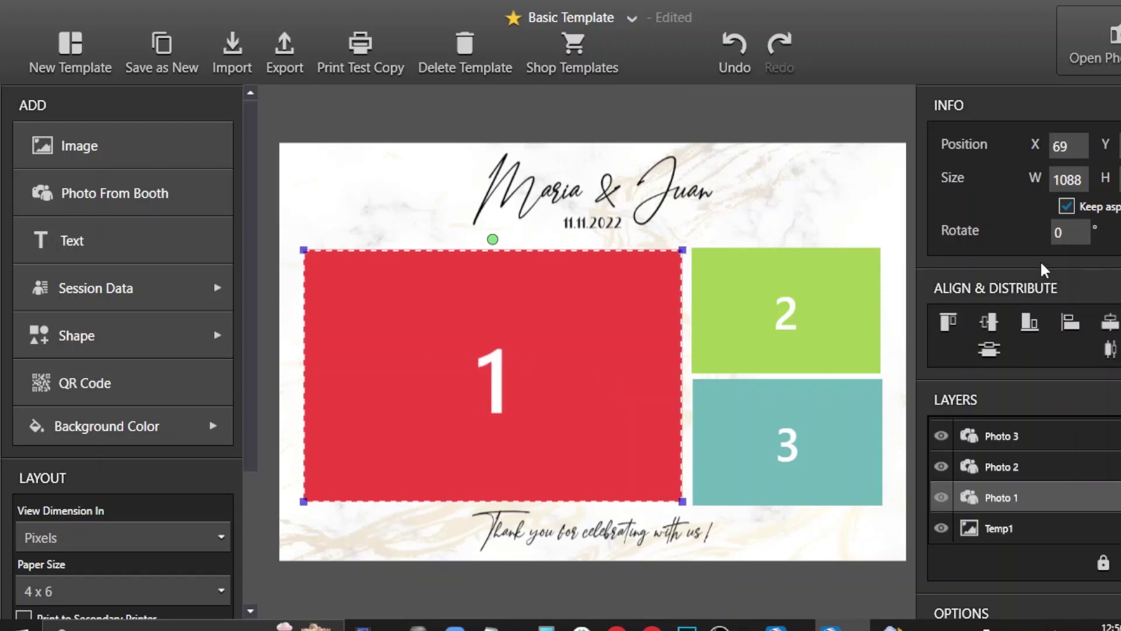
- Try Photo 1 rotations of 80 and 90 degrees, then reset the rotation to 0
left_click(1077, 232)
type("80")
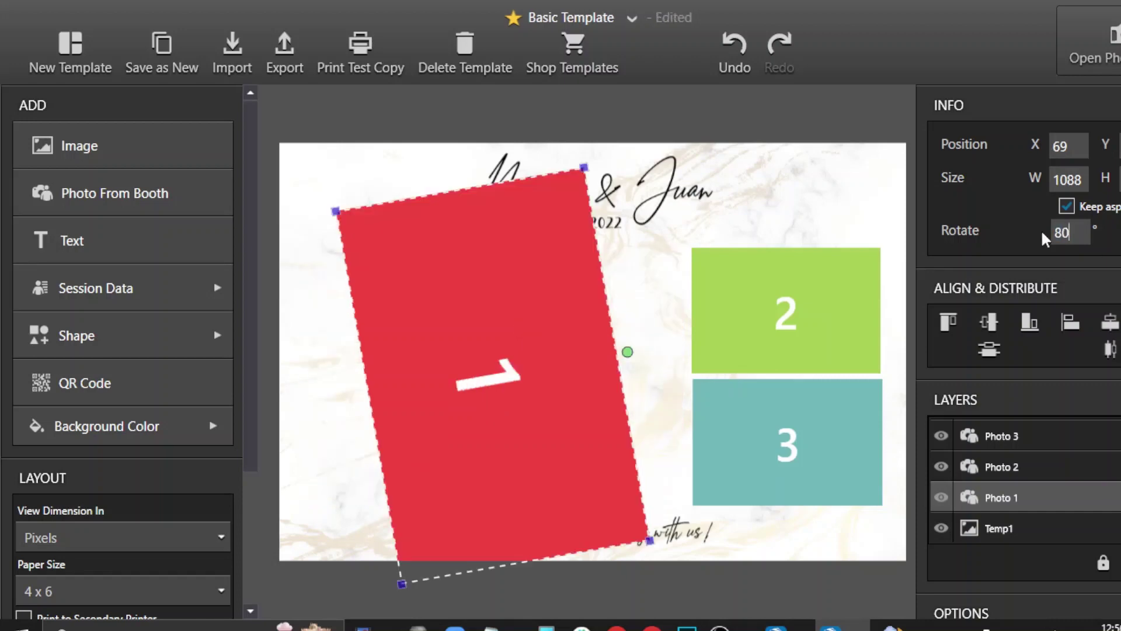
key("BackSpace")
key("BackSpace")
type("90")
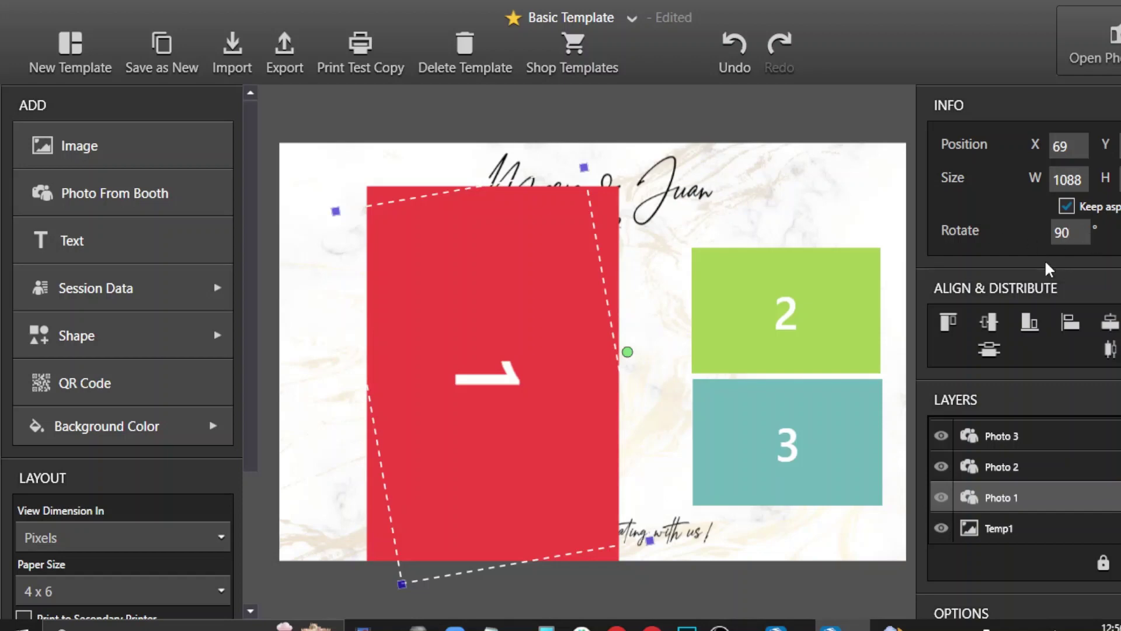
key("BackSpace")
key("BackSpace")
type("0")
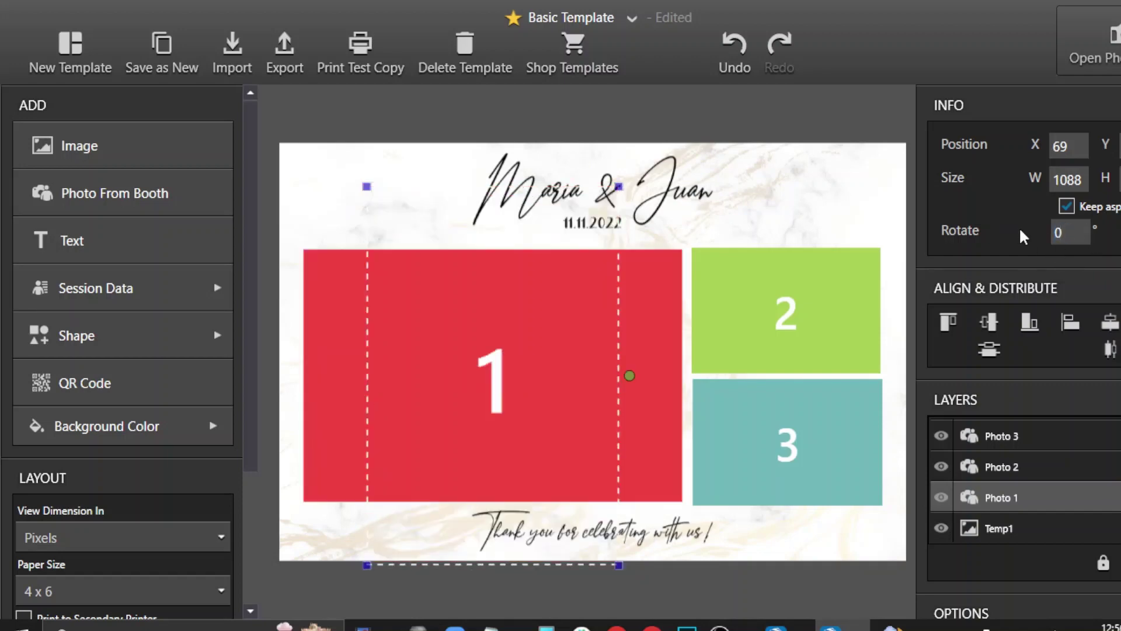
- Give Photo 1 a thin stroke border in deep blue
scroll(1018, 350, "down", 5)
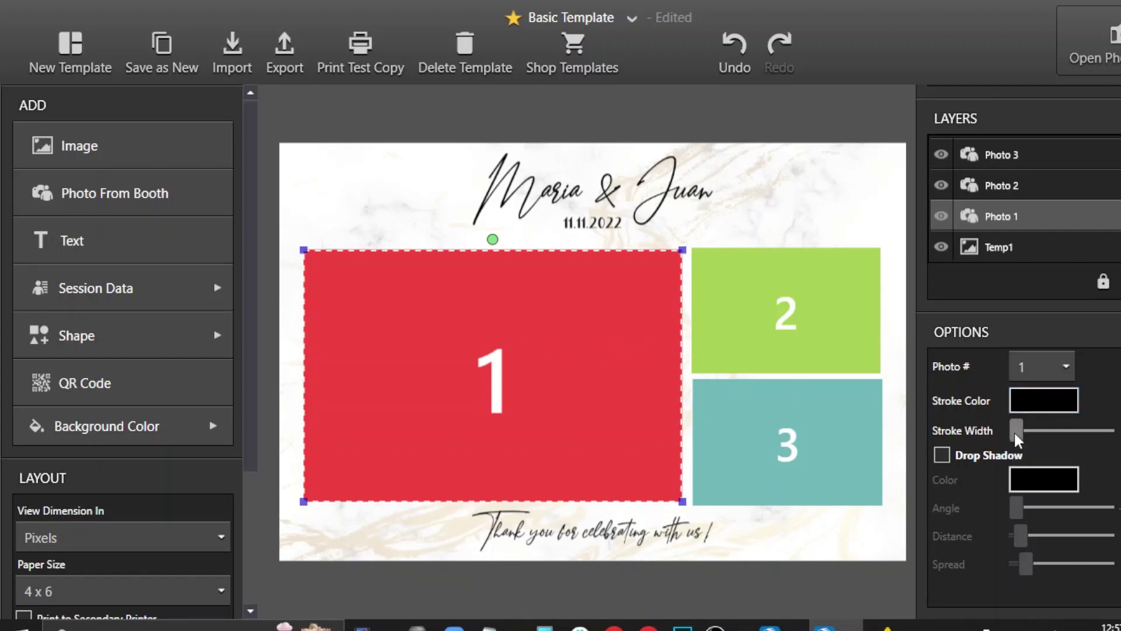
mouse_move(1015, 432)
left_mouse_down()
mouse_move(1095, 436)
mouse_move(1009, 438)
mouse_move(1024, 432)
left_mouse_up()
left_click(1045, 400)
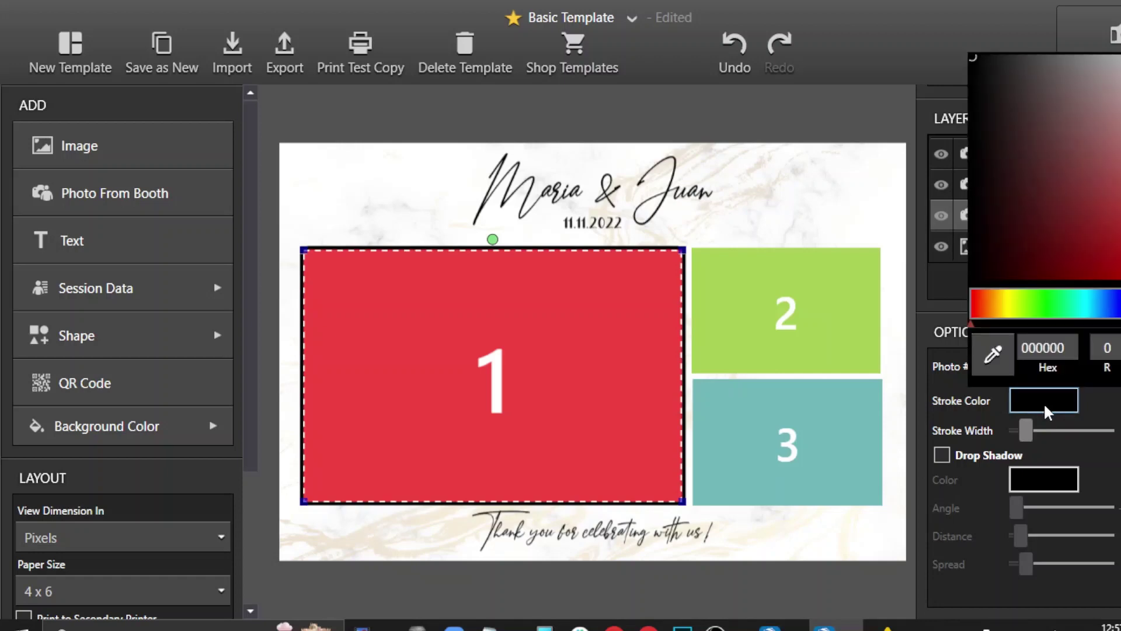
left_click(1118, 105)
left_click(1118, 304)
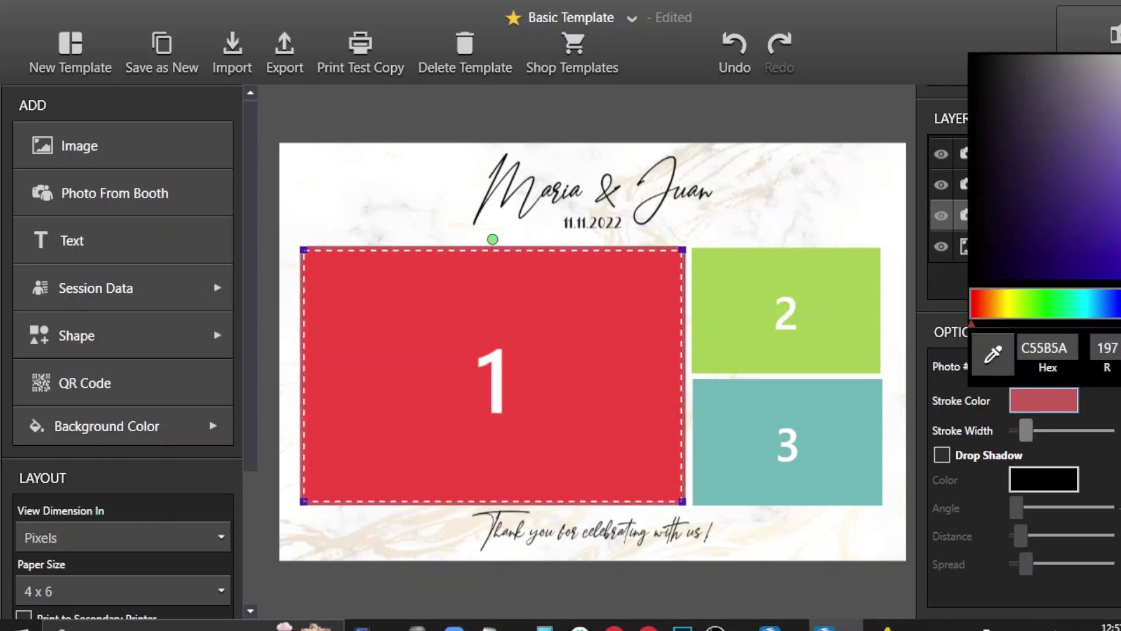
left_click(1118, 87)
left_click(813, 323)
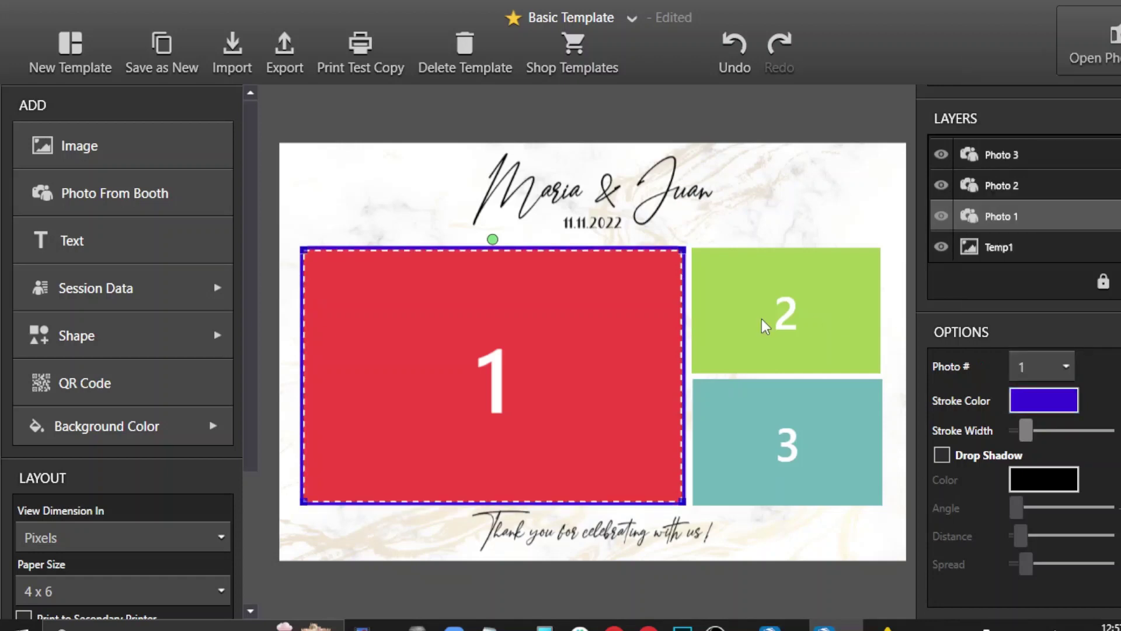
- Give Photo 2 a thin stroke border in orange
left_click(1005, 184)
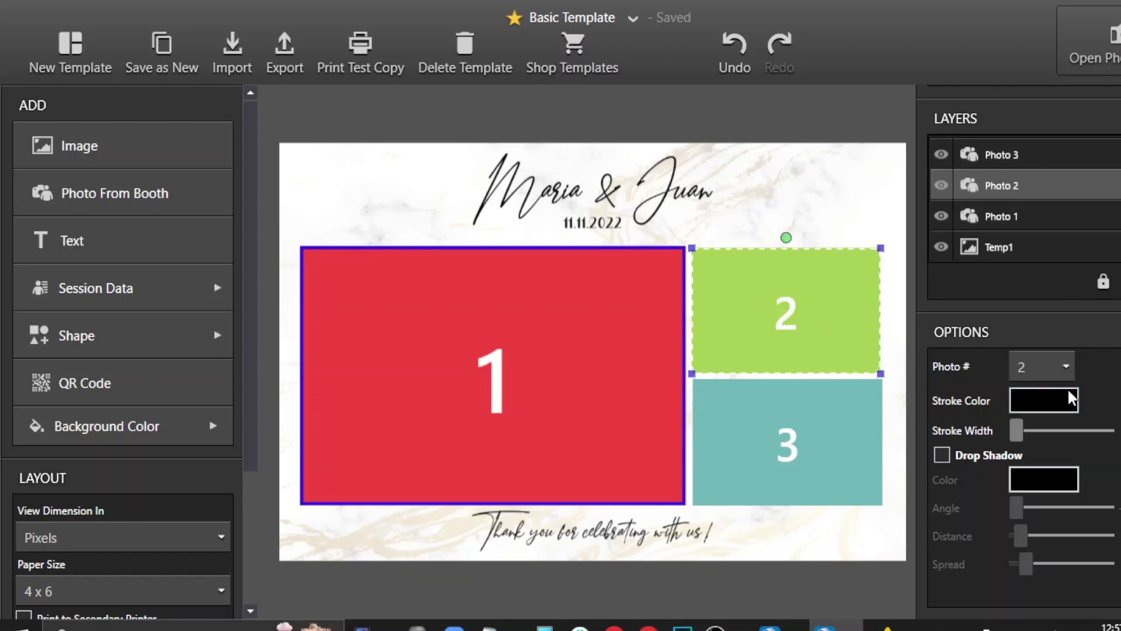
left_click_drag(1020, 432, 1028, 436)
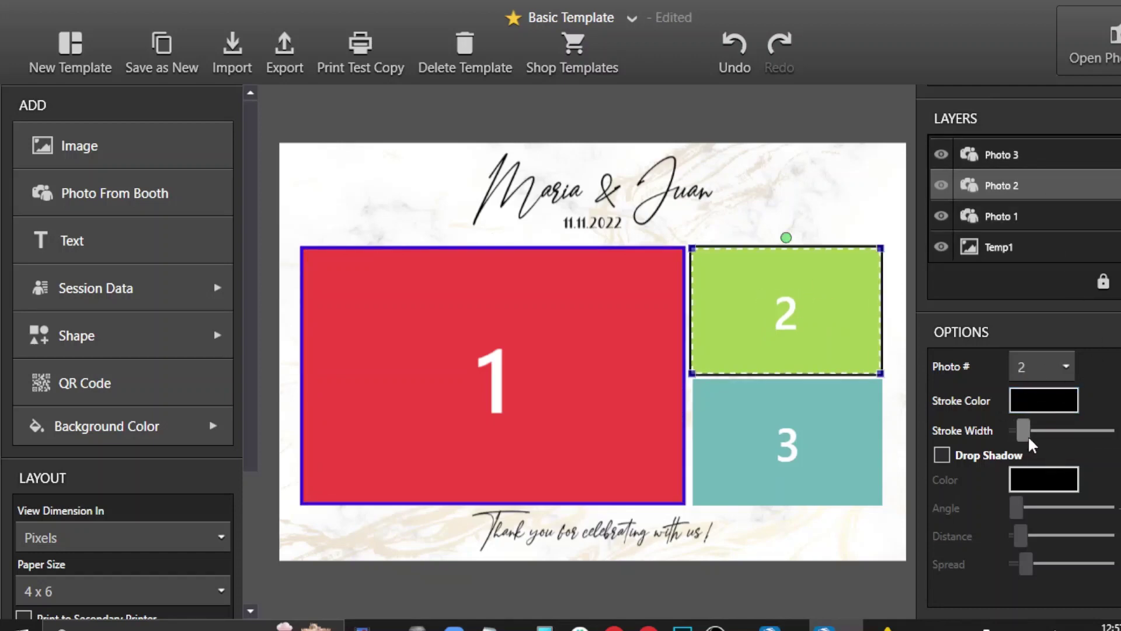
left_click(1038, 401)
left_click(1048, 304)
left_click(1075, 209)
left_click_drag(1048, 303, 994, 304)
left_click(1080, 414)
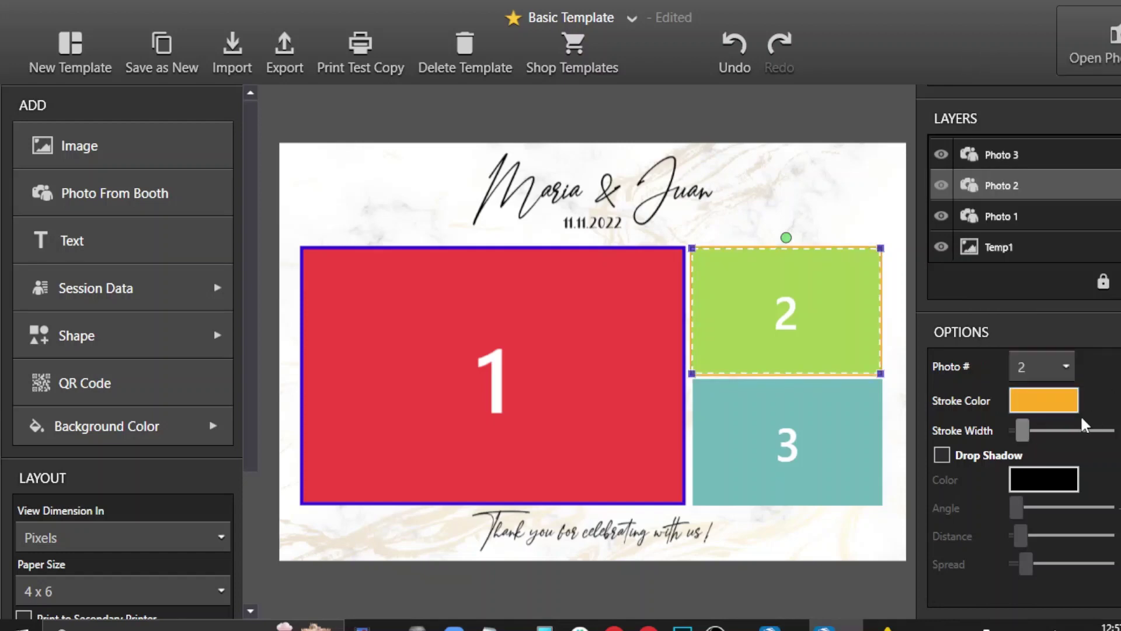
left_click(801, 455)
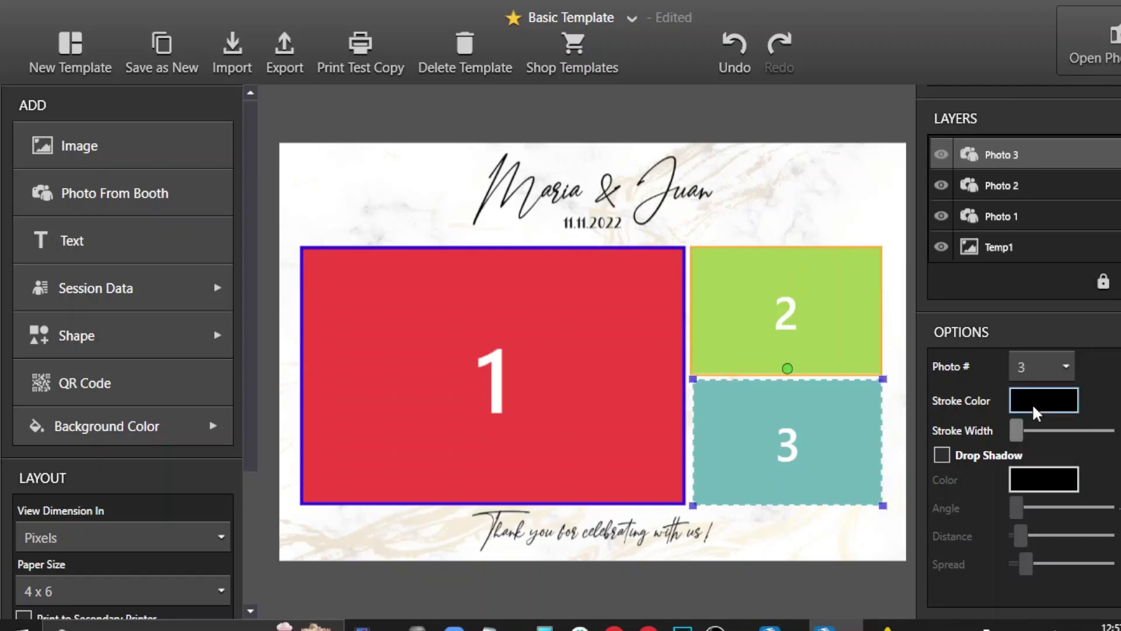
- Give Photo 3 a thin border, save, and switch off the briefly tried pink drop shadow
left_click(1022, 430)
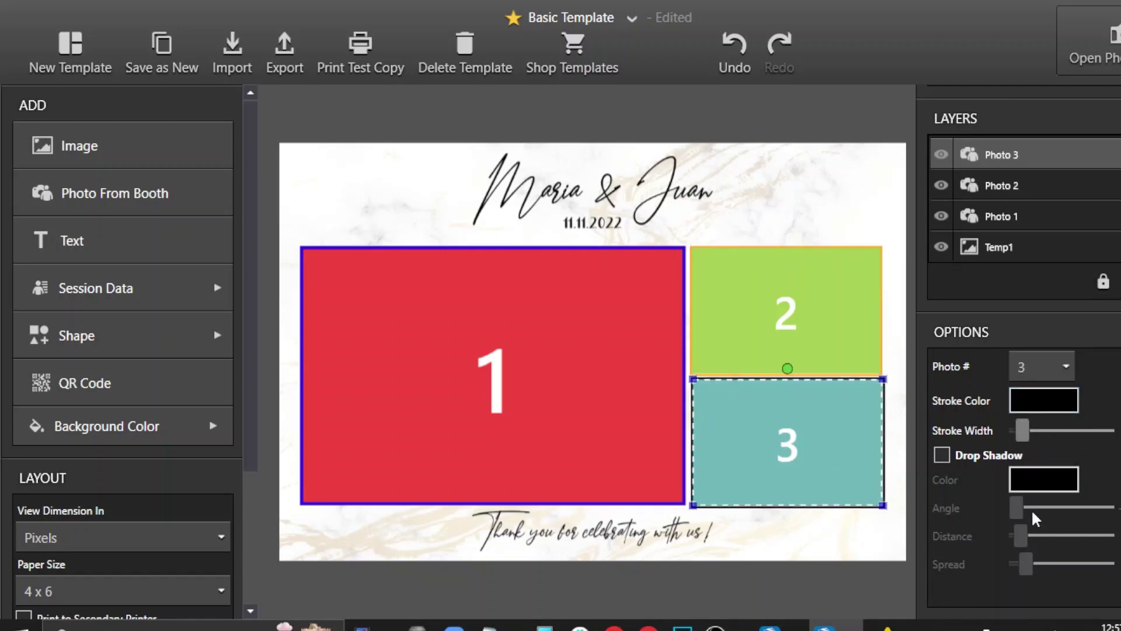
left_click(948, 457)
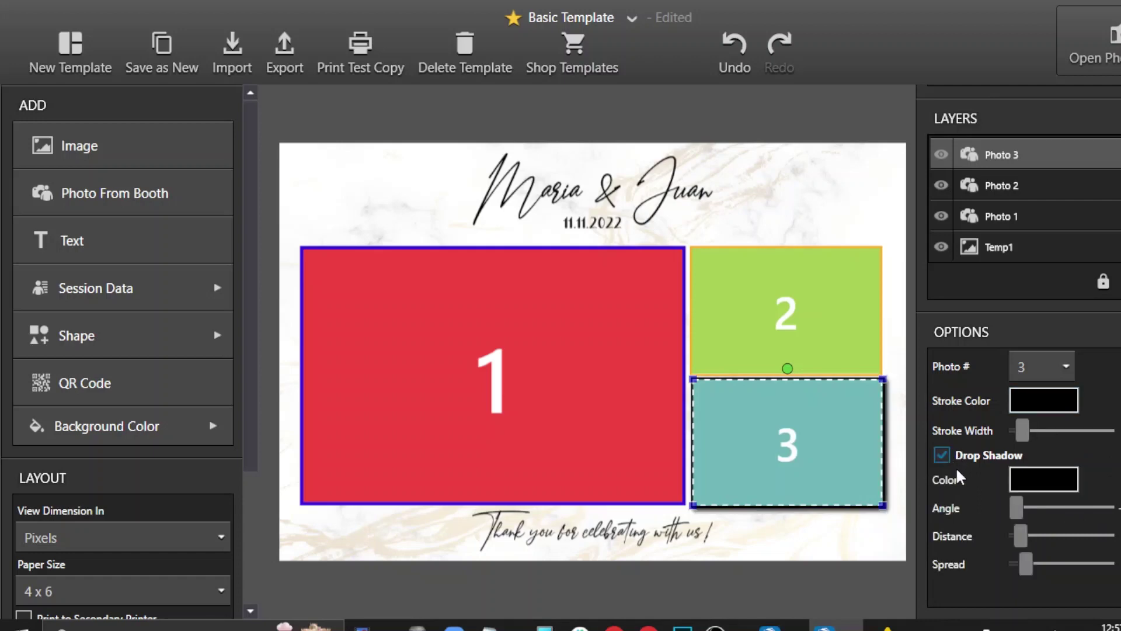
left_click(1066, 481)
left_click(1022, 310)
left_click_drag(1018, 508, 1043, 507)
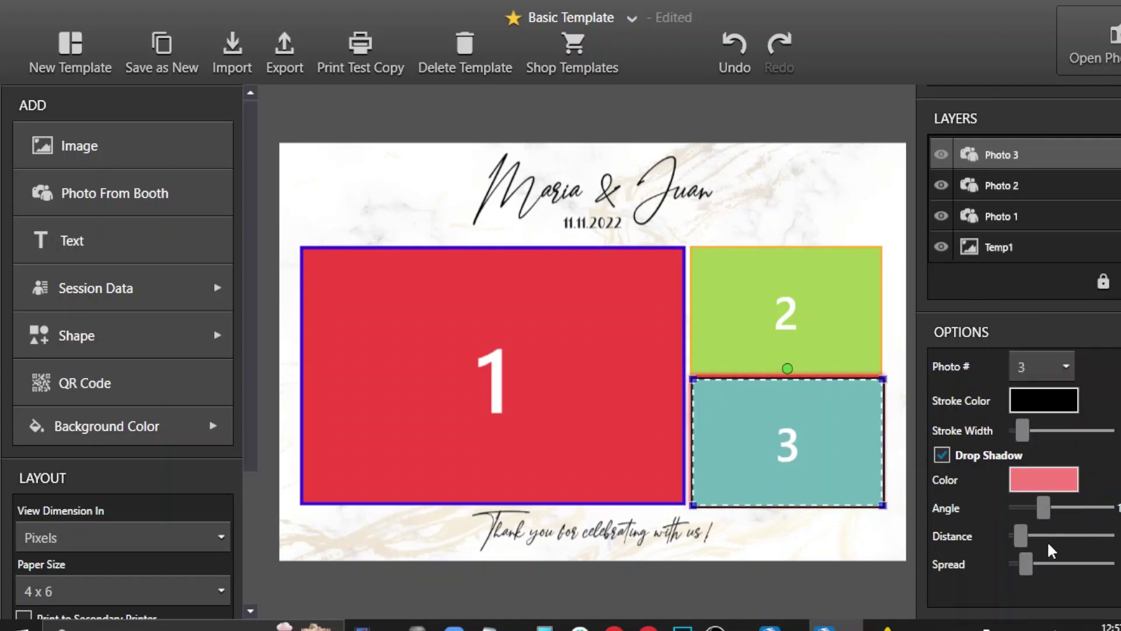
left_click_drag(1020, 536, 1017, 564)
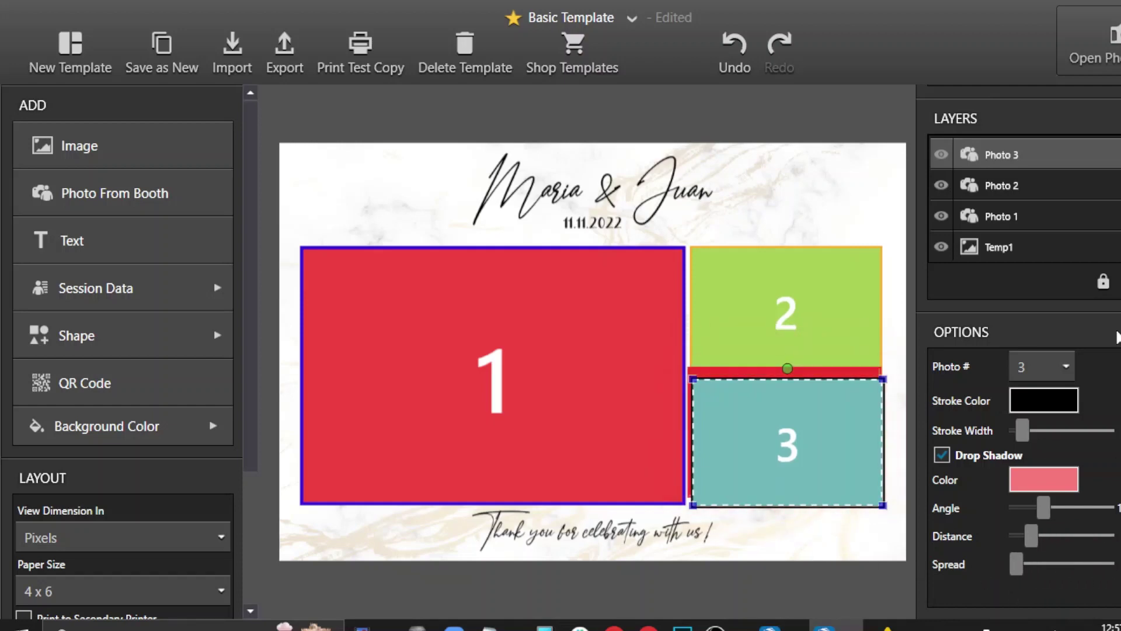
key("ctrl+s")
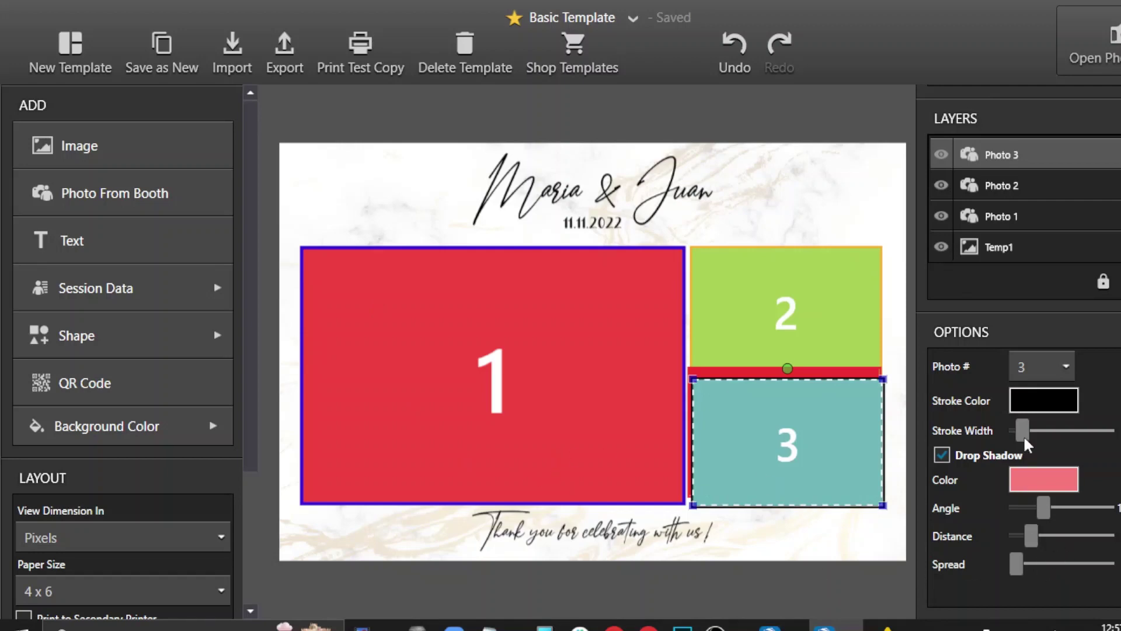
left_click(941, 455)
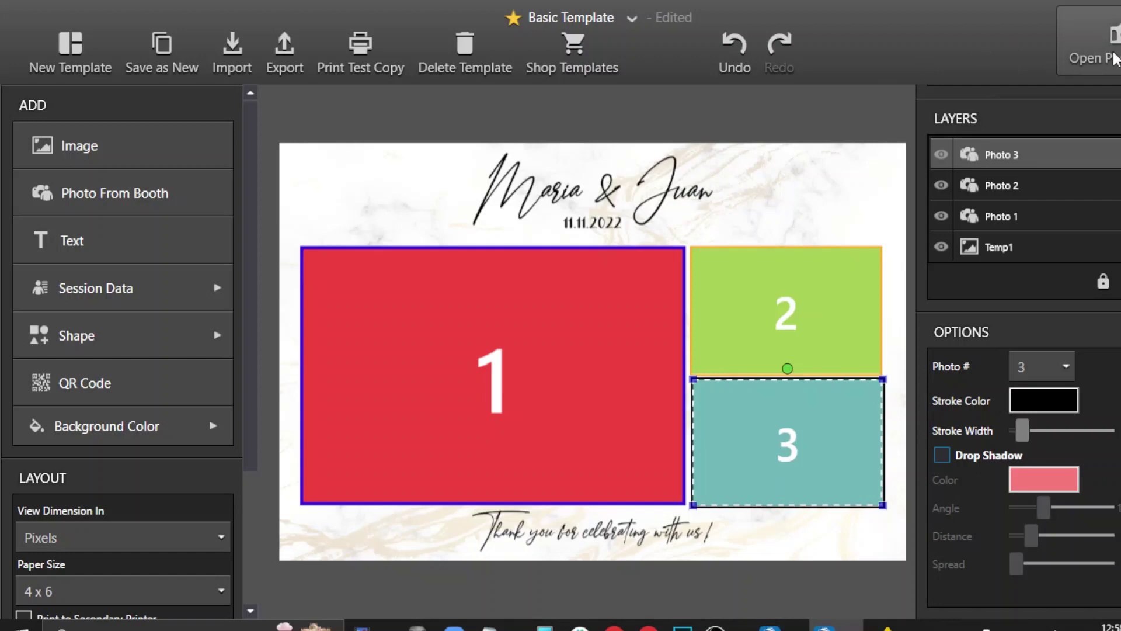
- Exit the template editor to the booth screen and open the event settings
left_click(1115, 58)
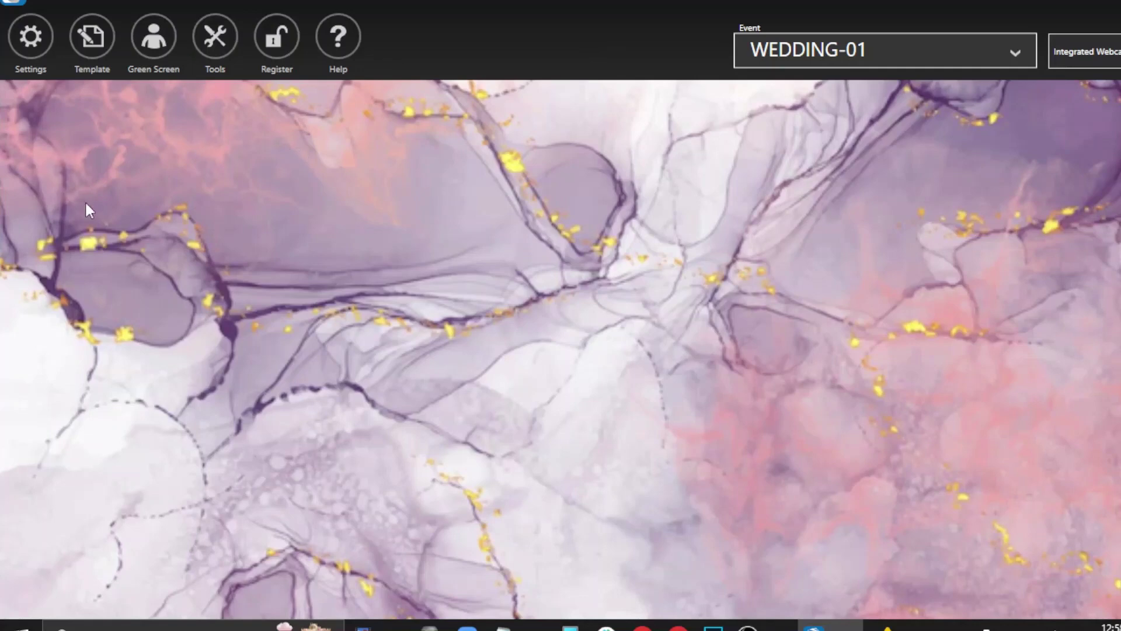
left_click(37, 48)
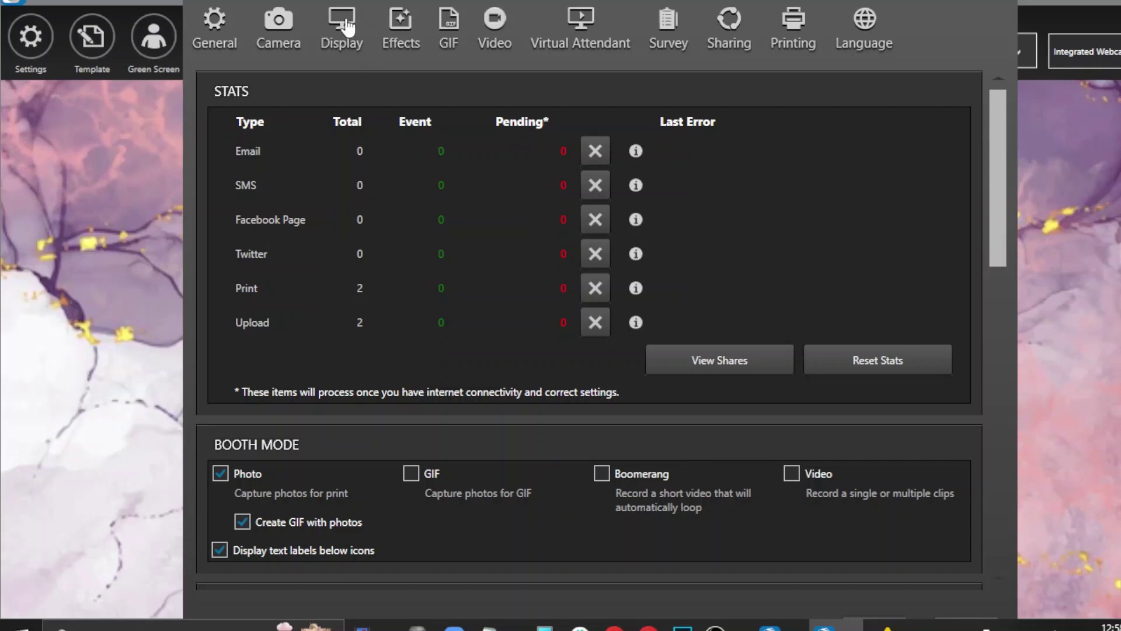
- Switch to the Display settings and scroll down to the Start Screen options
left_click(345, 26)
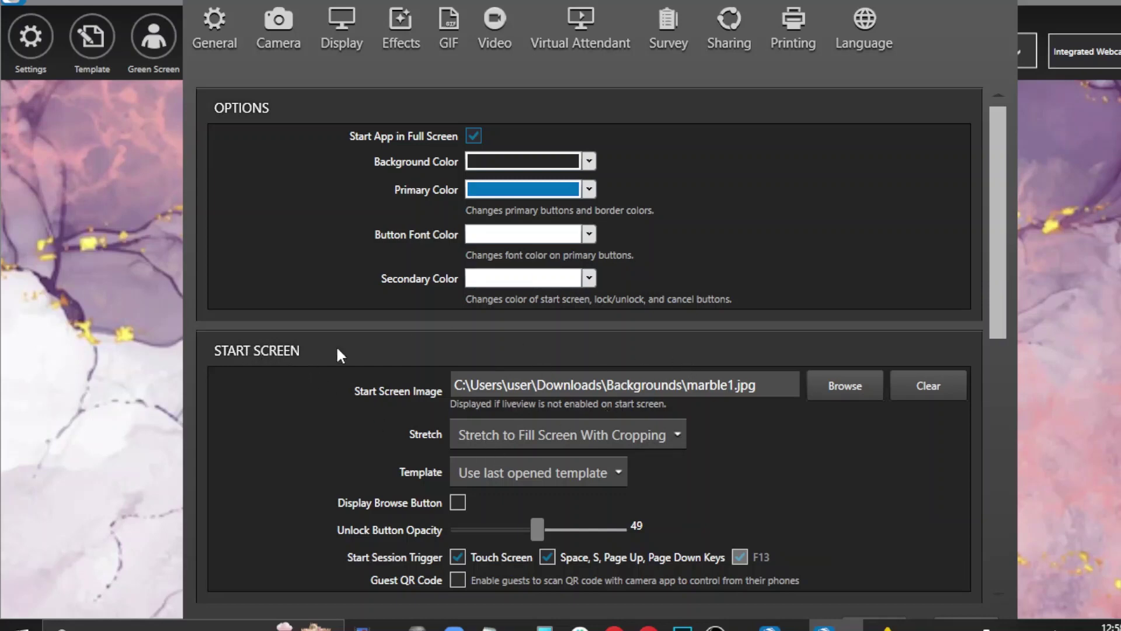
scroll(1005, 345, "down", 5)
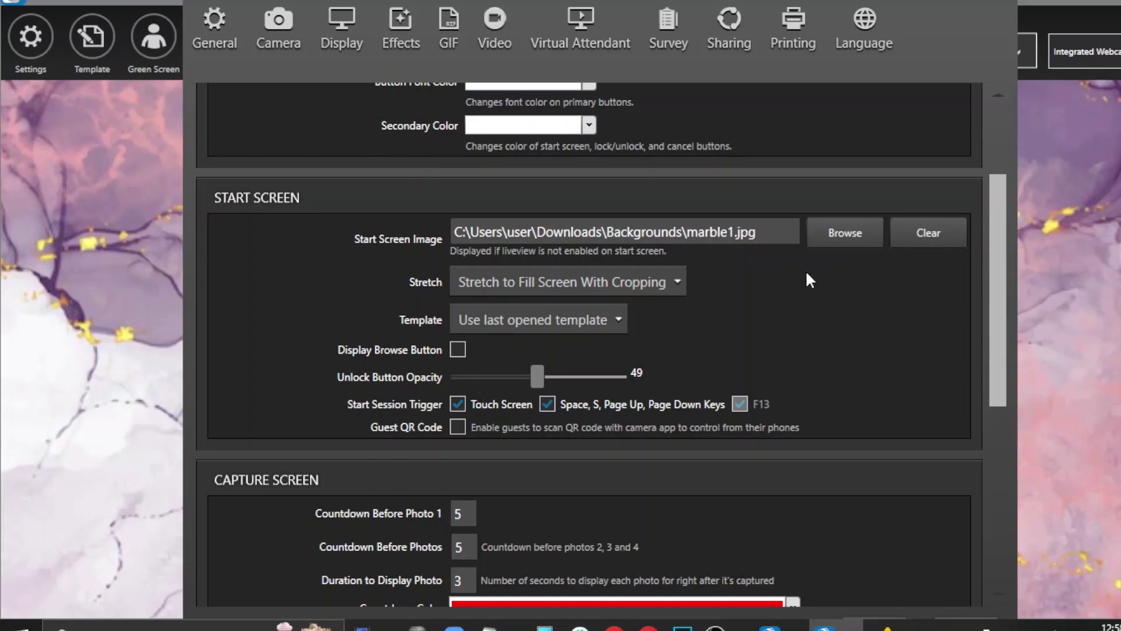
- Browse the Downloads and Photobooth Templates folders, then cancel, keeping marble1.jpg as the start screen image
left_click(838, 232)
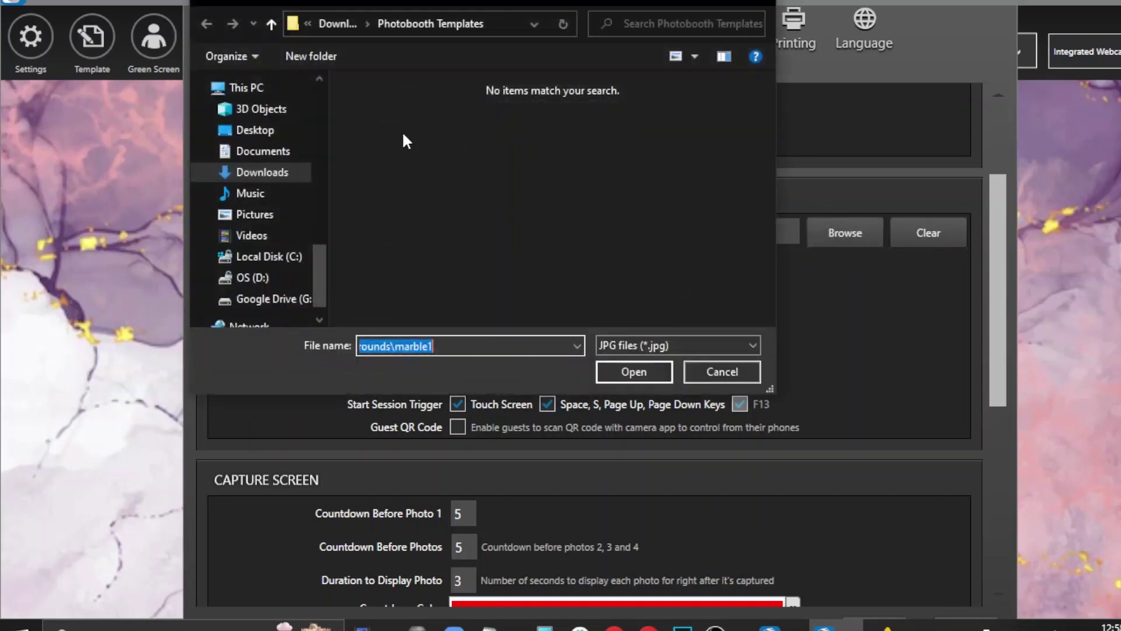
left_click(260, 172)
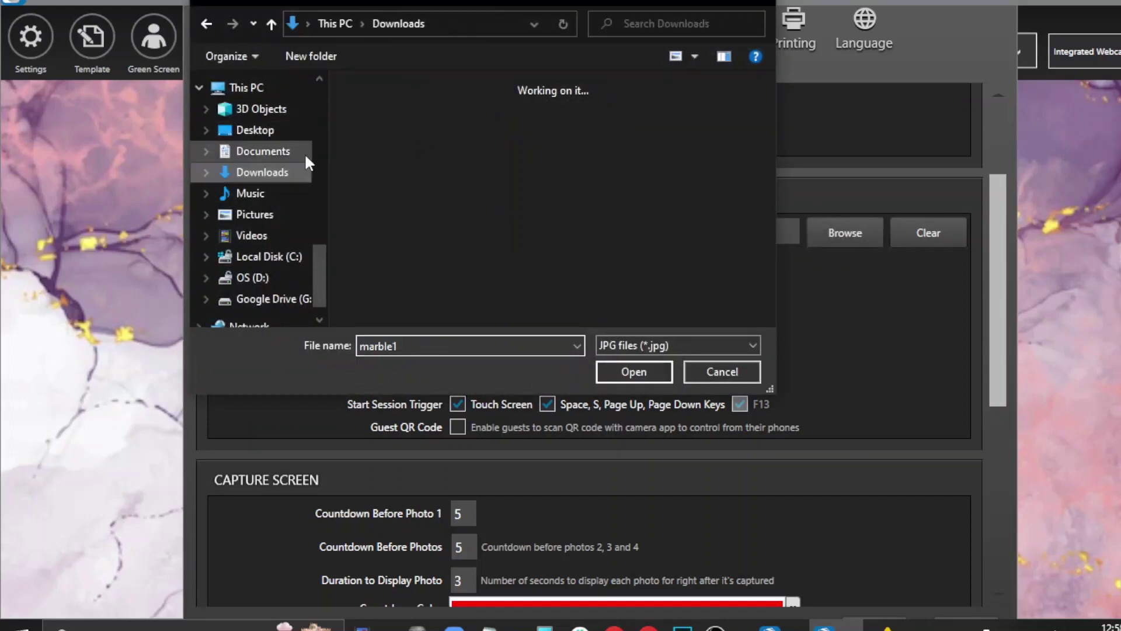
double_click(390, 150)
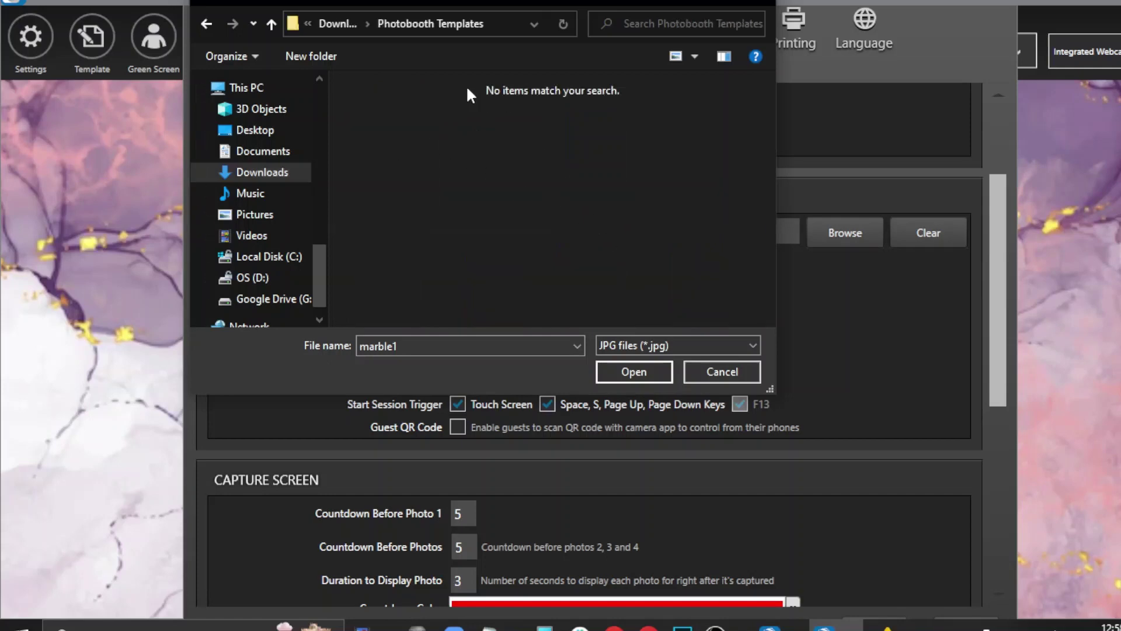
left_click(323, 21)
left_click(493, 280)
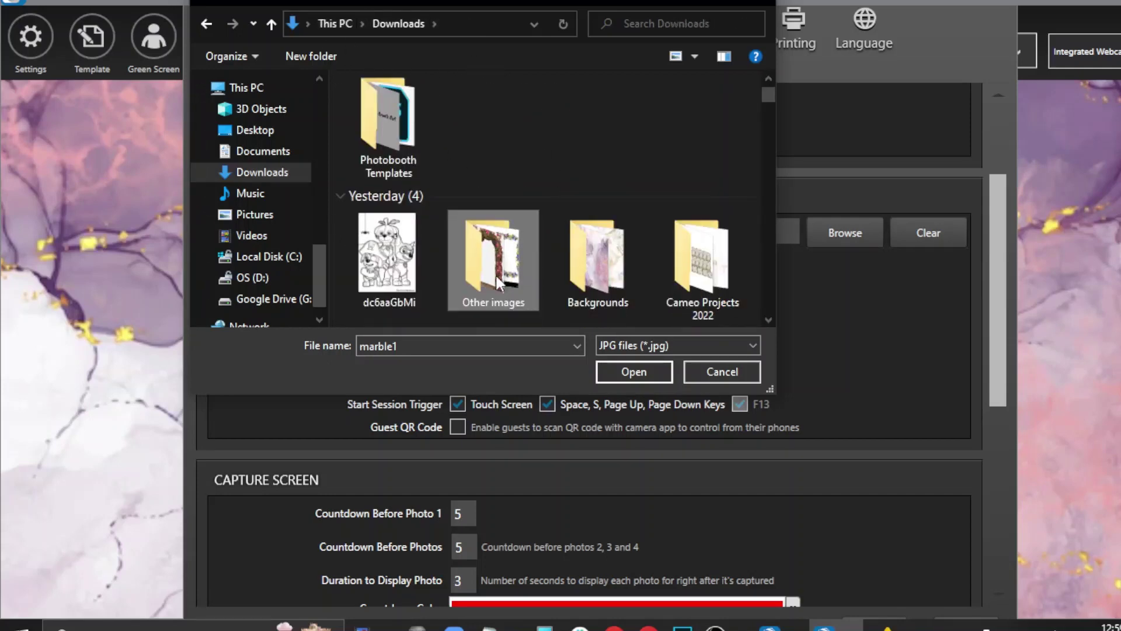
double_click(385, 121)
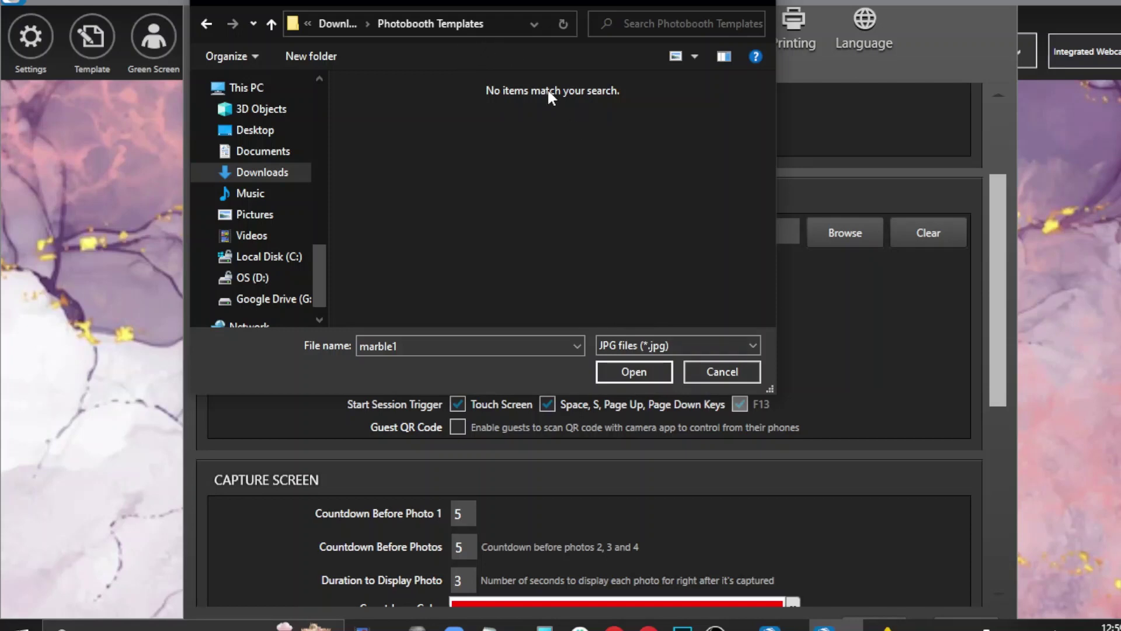
left_click_drag(501, 4, 475, 298)
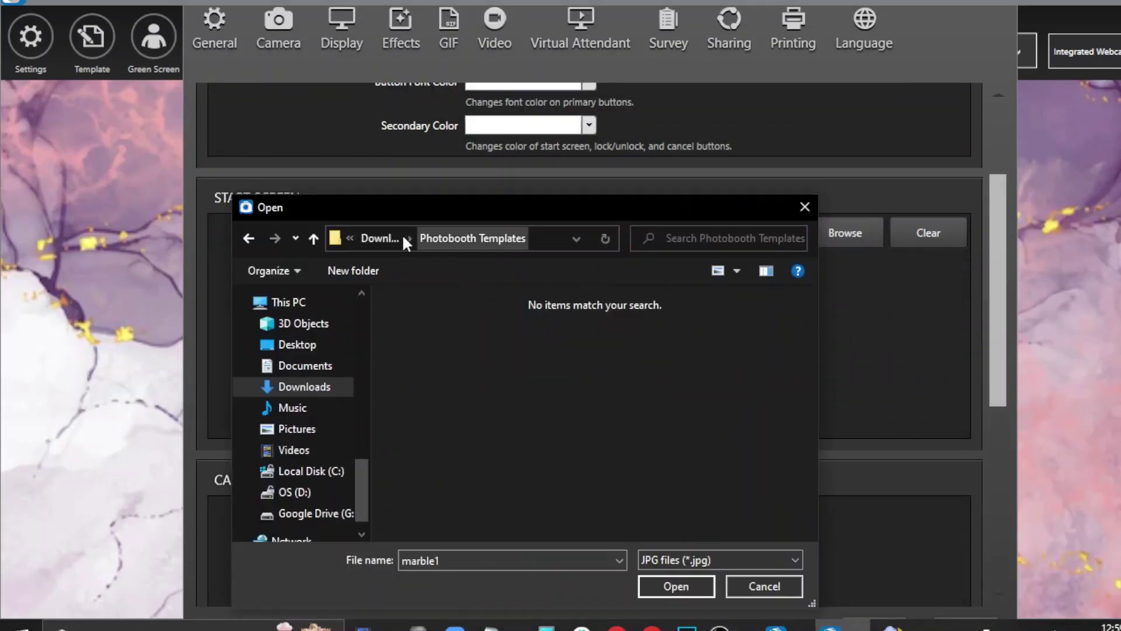
left_click(384, 235)
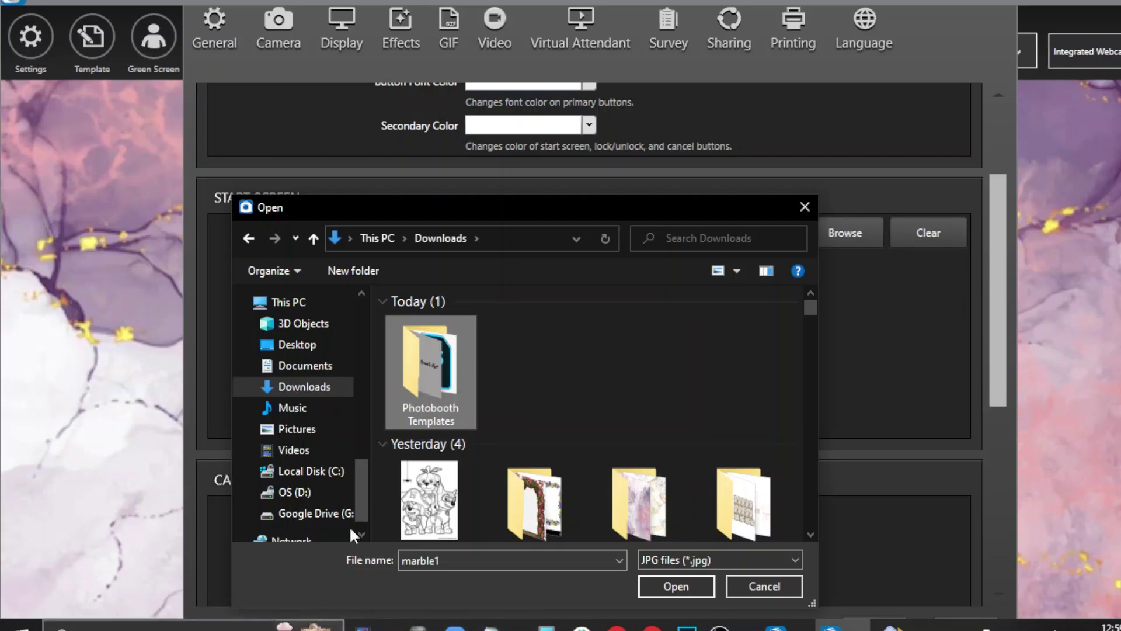
left_click(752, 581)
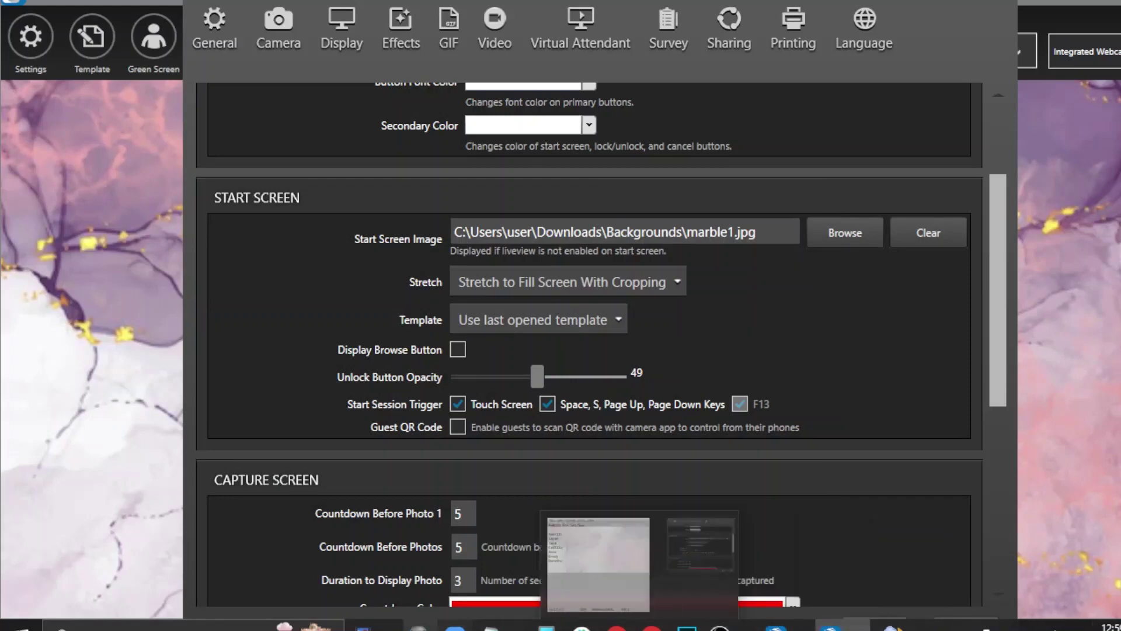
- Launch Paint and fill a 1048×704 landscape canvas entirely dark red
key("super")
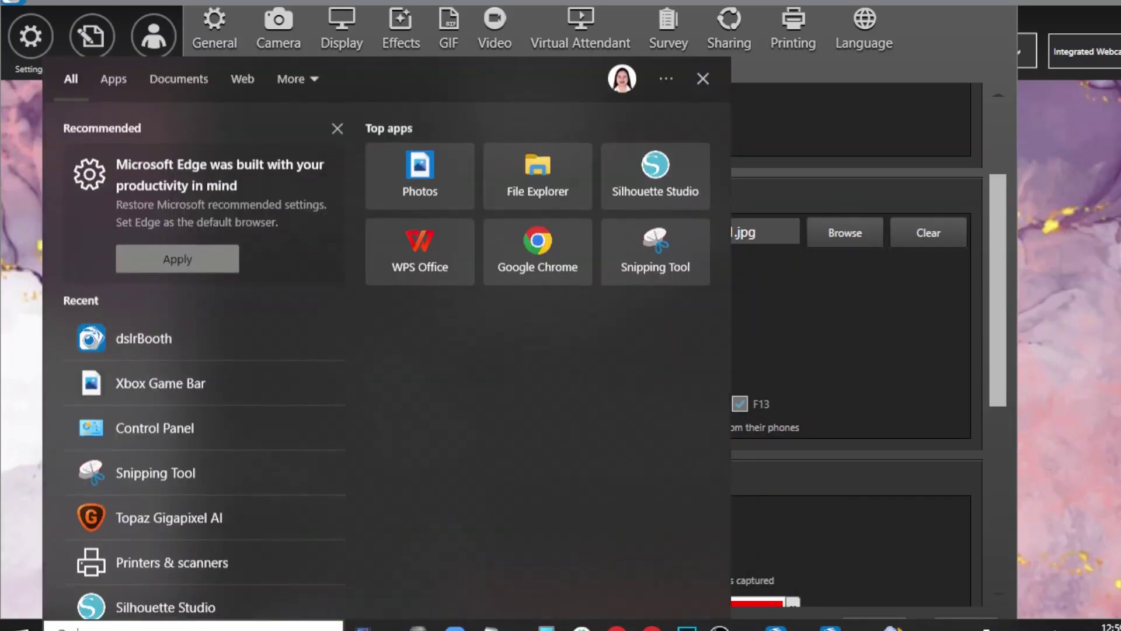
type("pain")
key("Return")
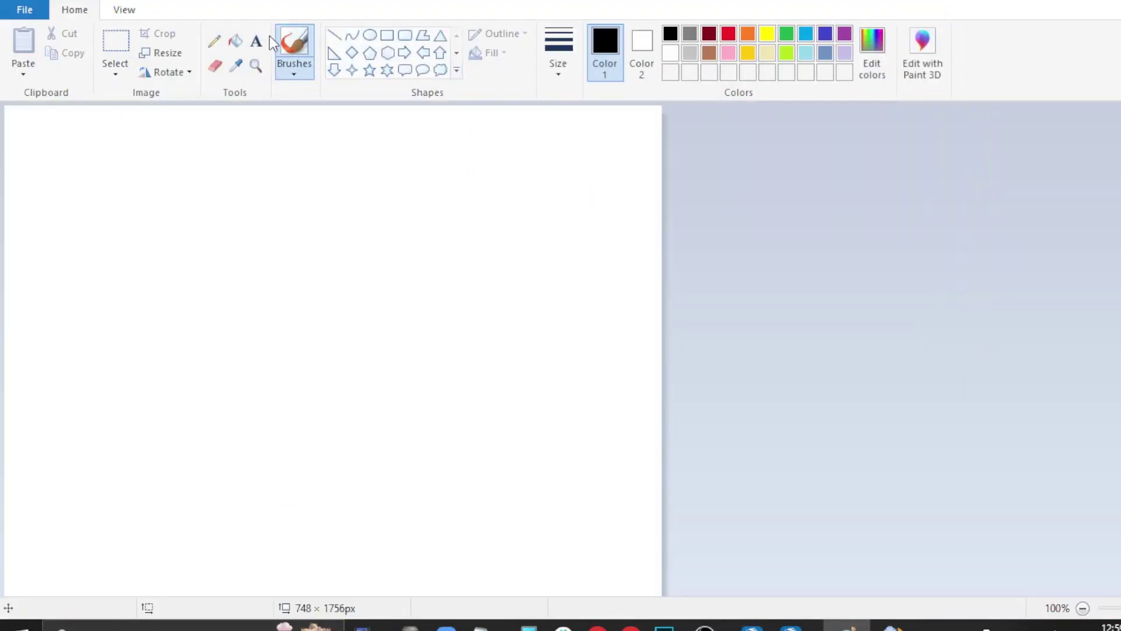
left_click(235, 40)
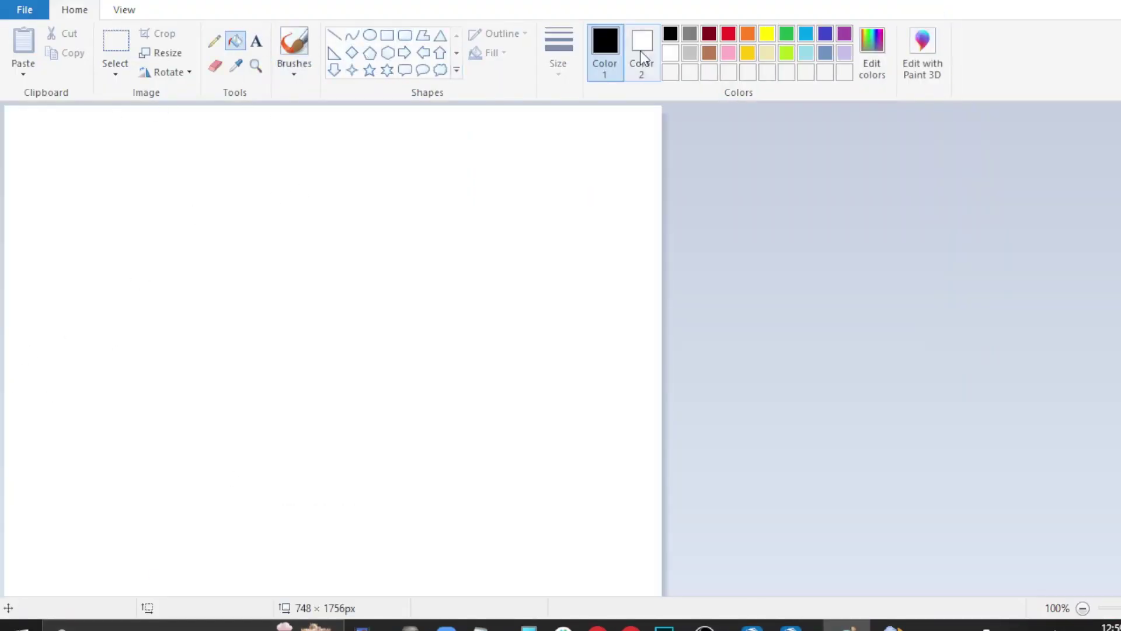
left_click(708, 33)
left_click(333, 247)
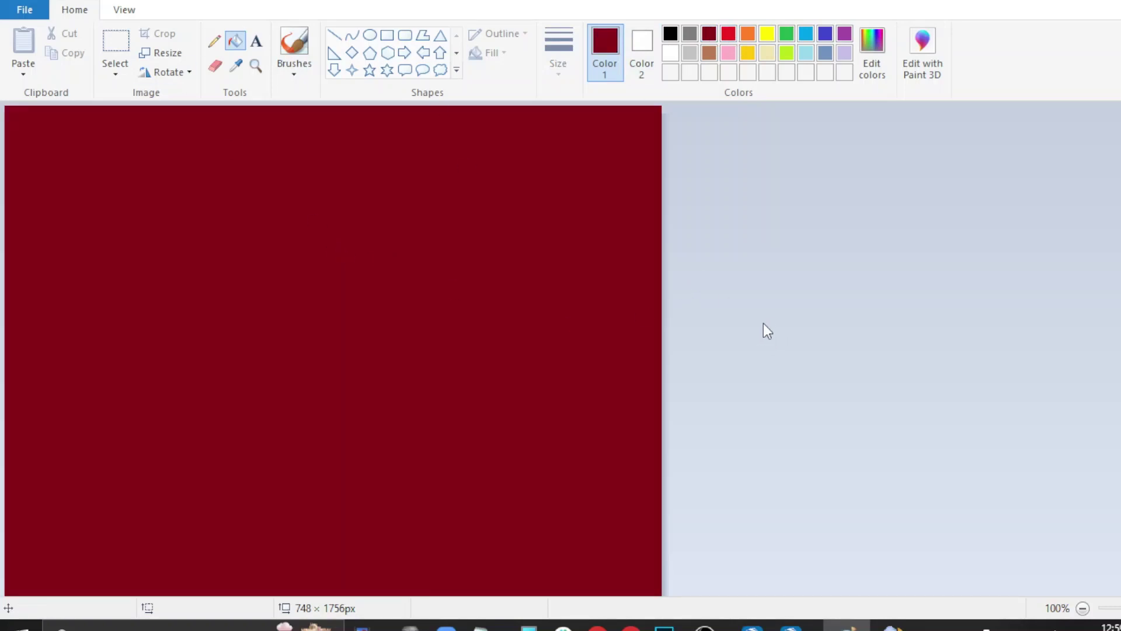
scroll(758, 335, "down", 1, "ctrl")
scroll(506, 368, "down", 1, "ctrl")
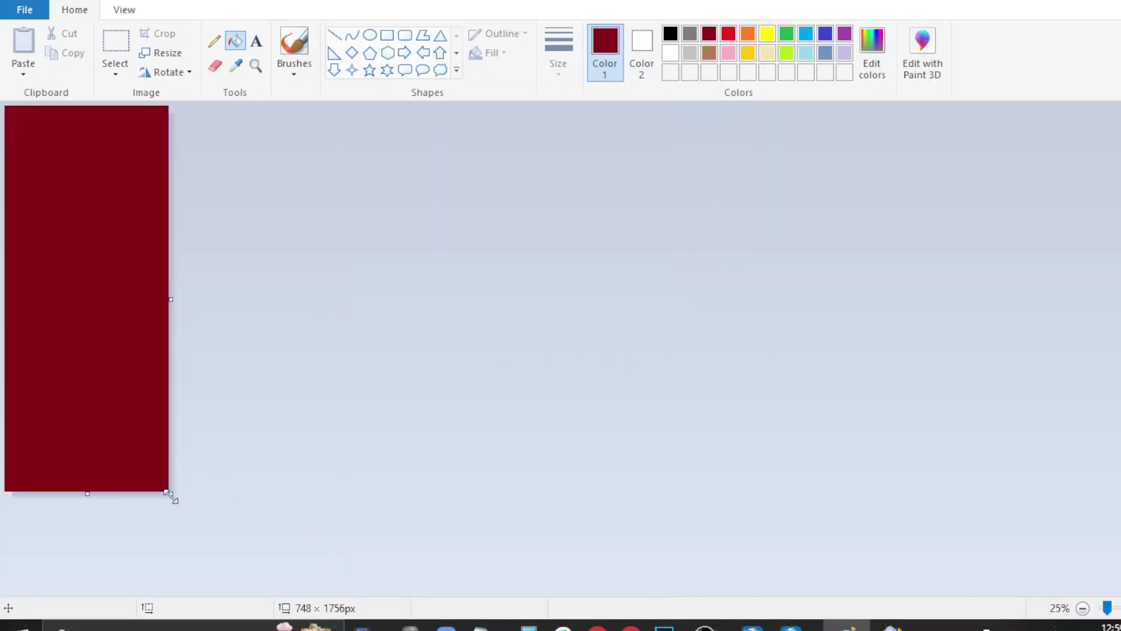
left_click_drag(168, 494, 236, 262)
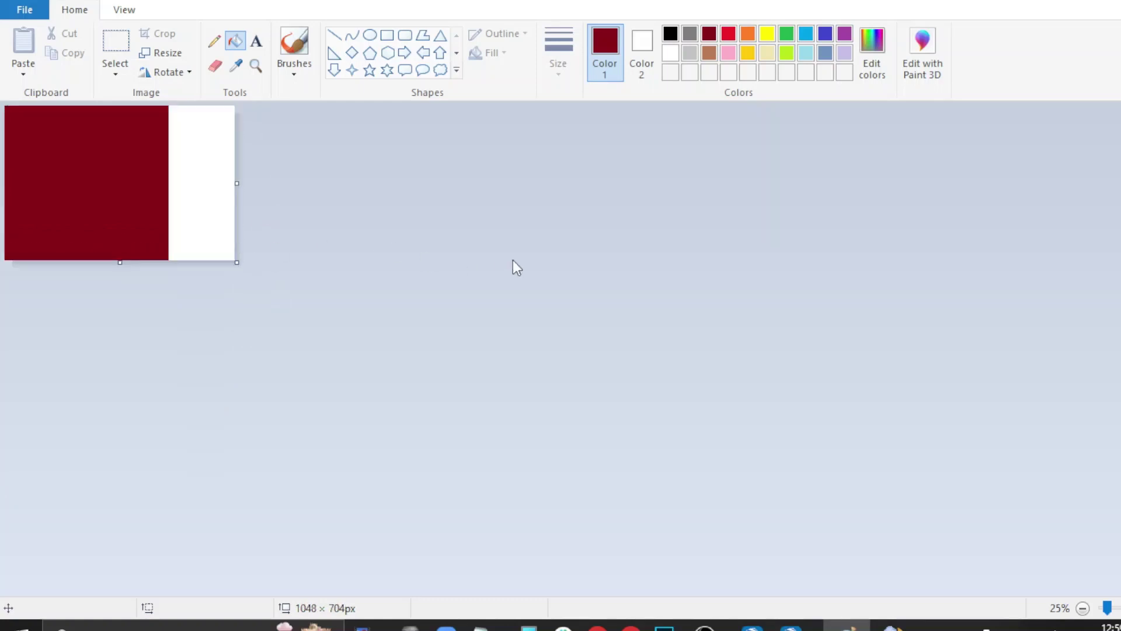
left_click(218, 154)
scroll(476, 314, "up", 1, "ctrl")
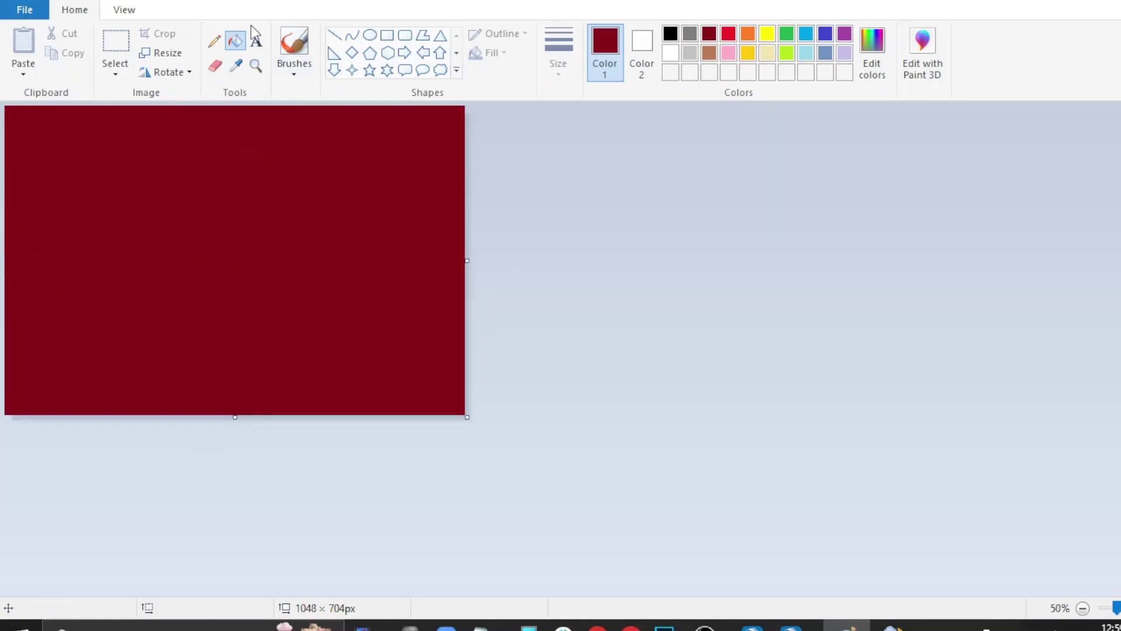
- Add white 50pt text 'CREEN TO START', then undo it because it wrapped
left_click(255, 39)
left_click(117, 258)
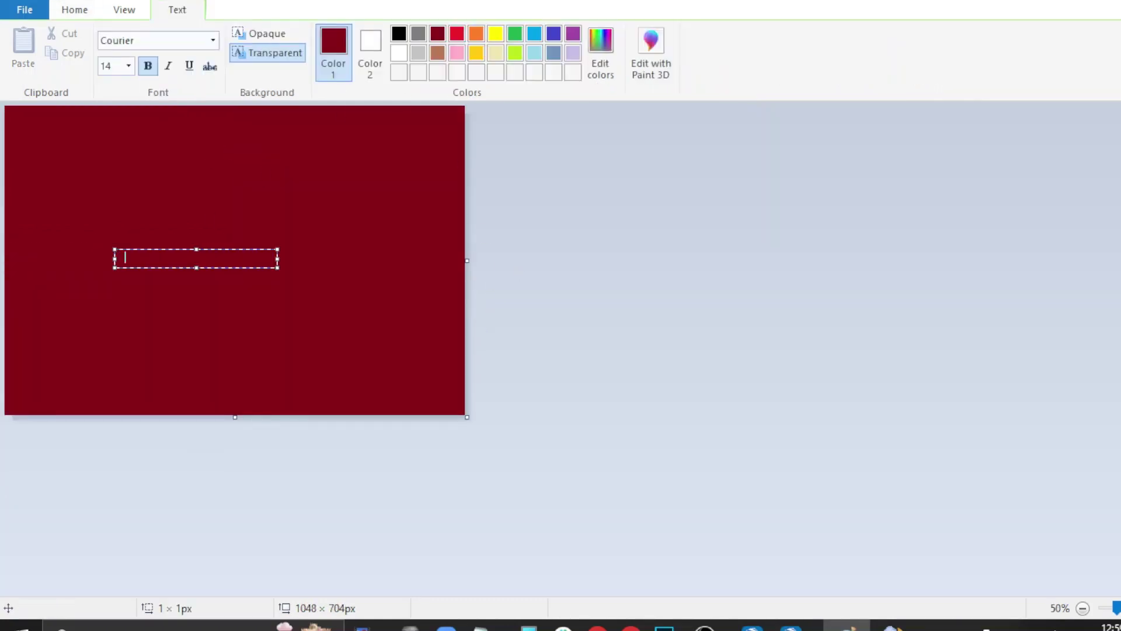
key("ctrl+a")
left_click(399, 54)
key("End")
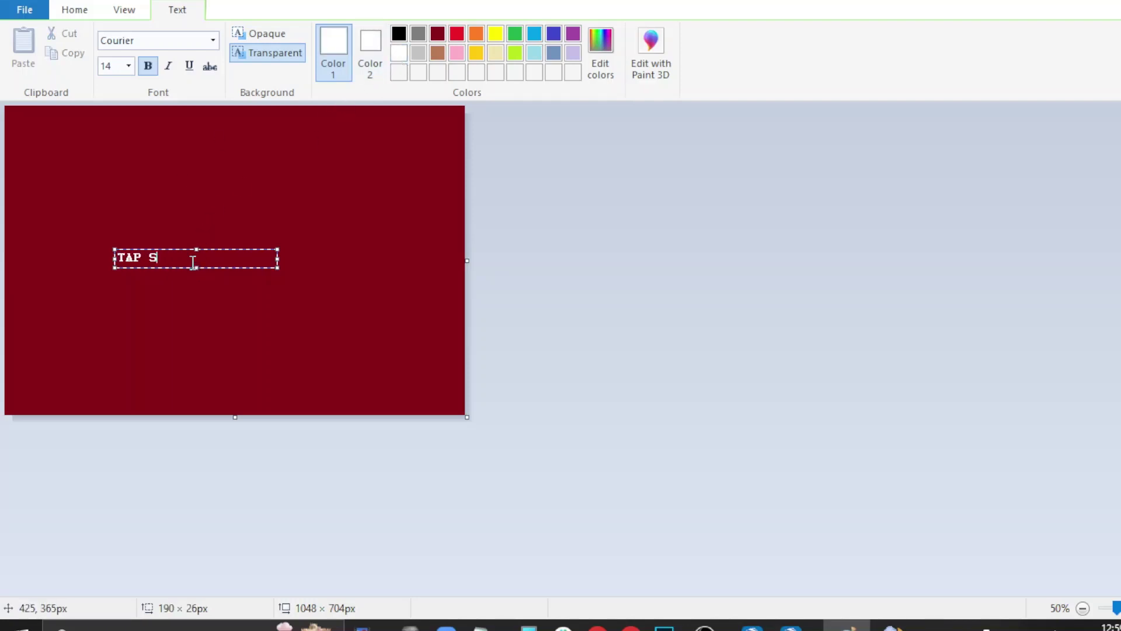
type("CREEN TO START")
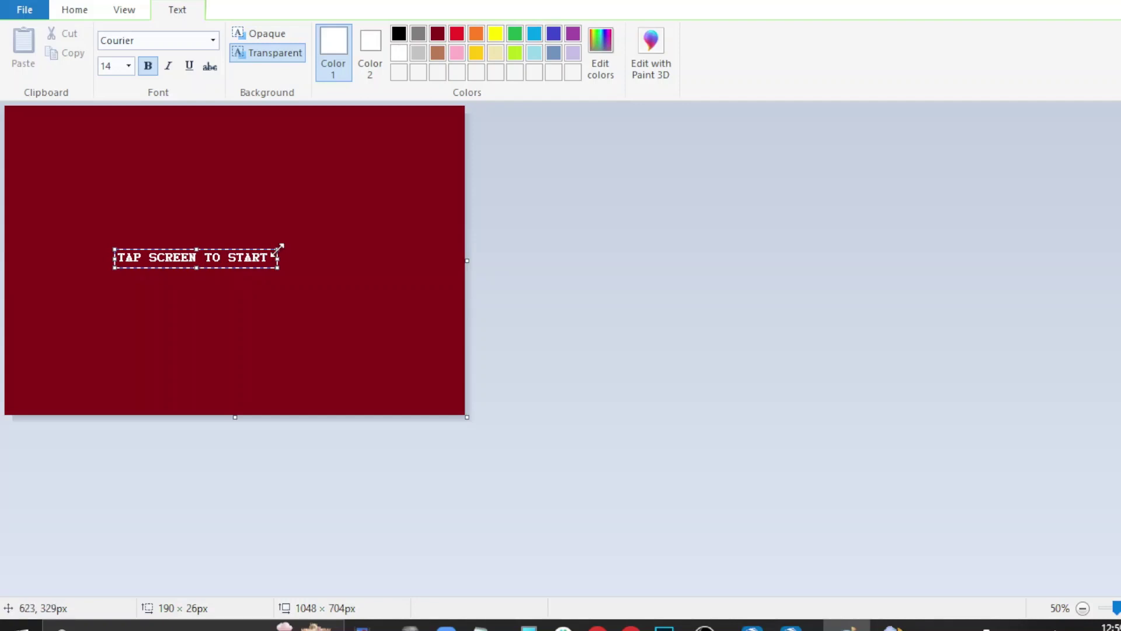
left_click_drag(278, 249, 360, 212)
key("ctrl+a")
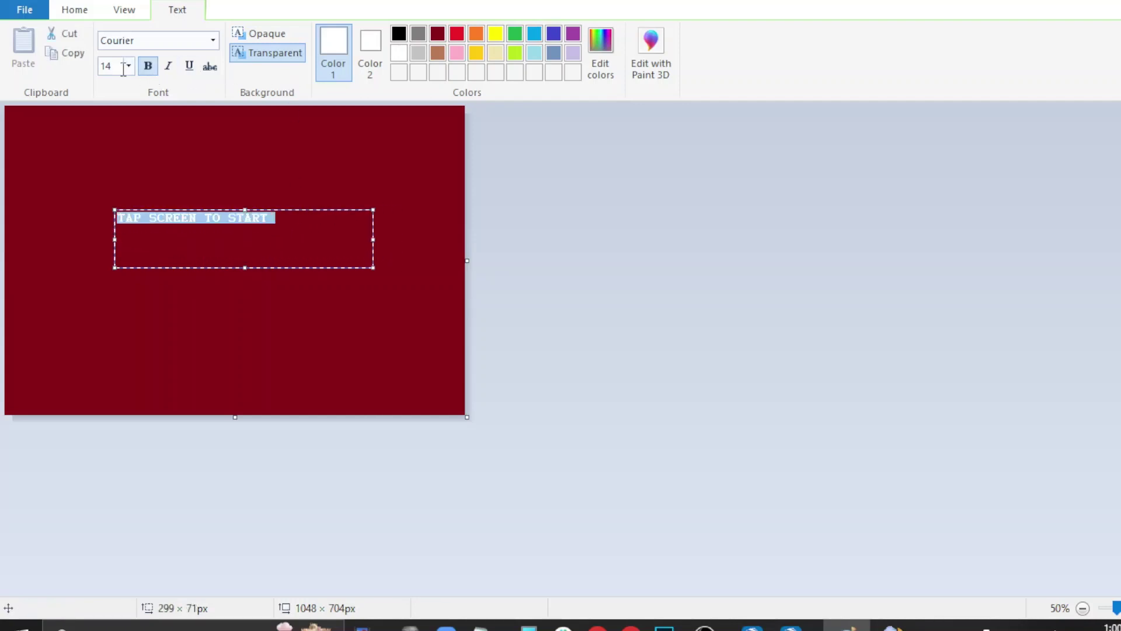
type("20")
key("Return")
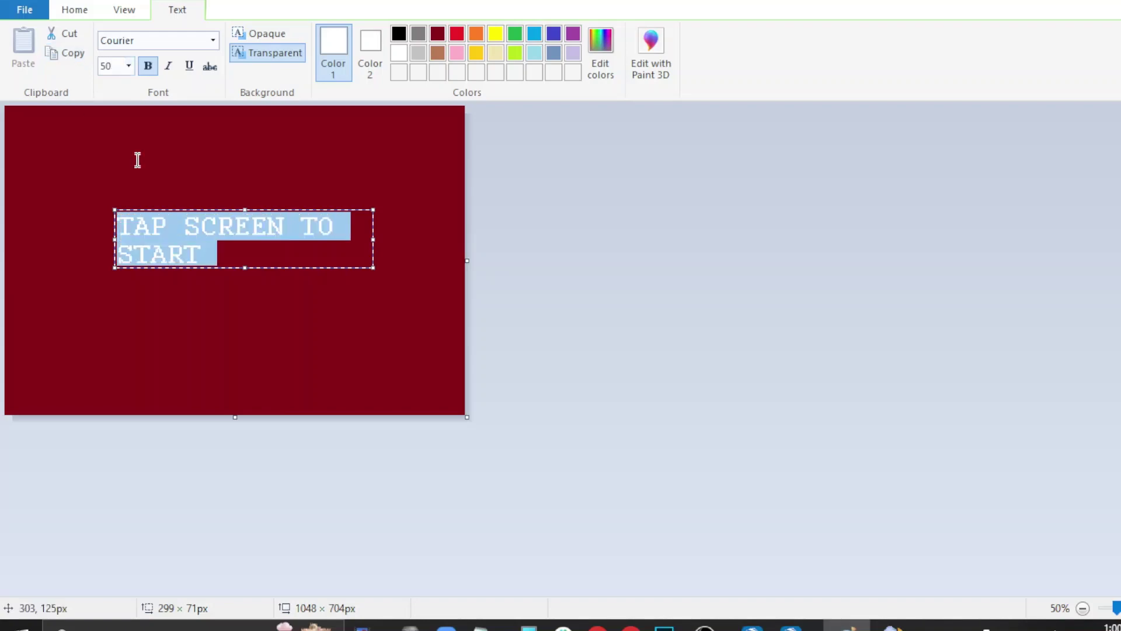
left_click_drag(108, 239, 32, 243)
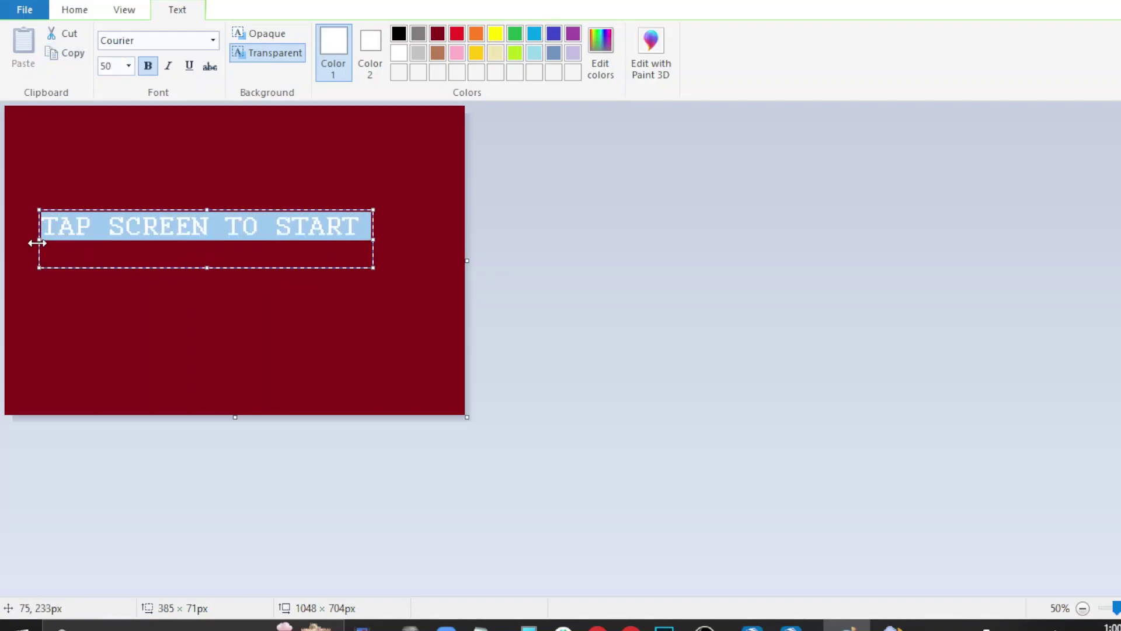
left_click(225, 248)
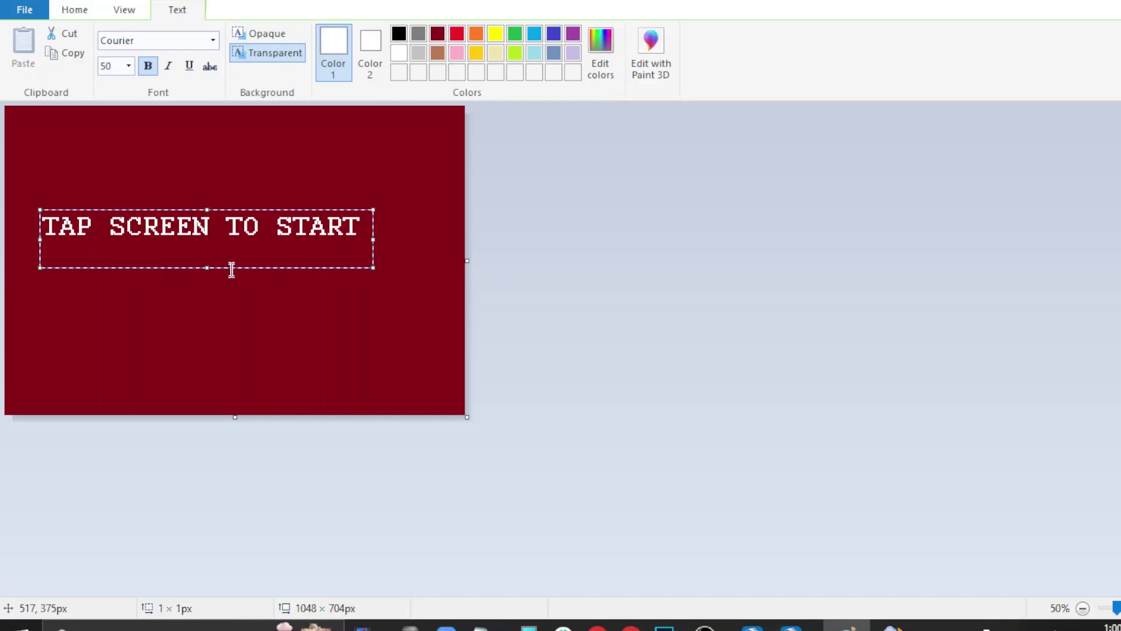
left_click(232, 269)
key("ctrl+z")
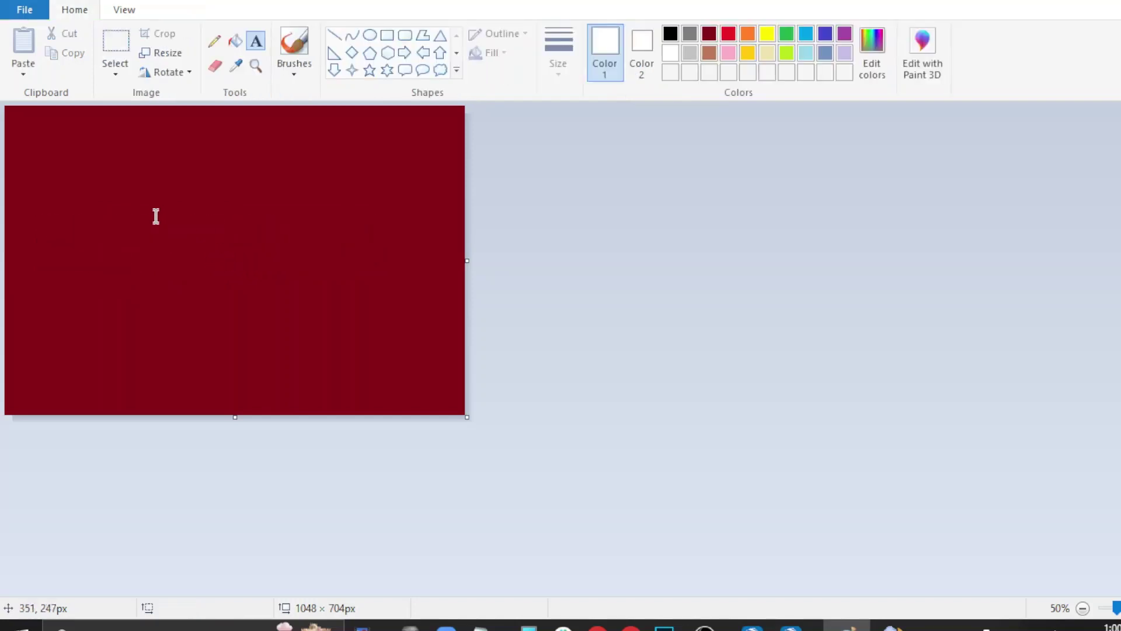
- Place the white text 'TAP TO SCREEN TO START' on the dark red canvas
left_click(67, 233)
type("TAP TO S")
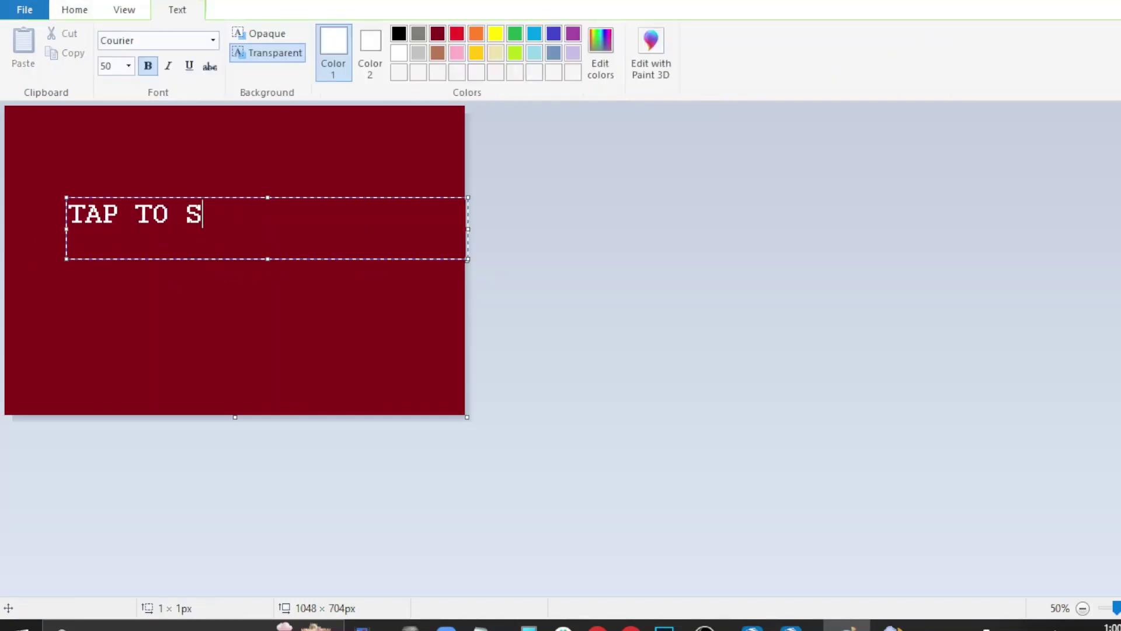
type("CREEN TO START")
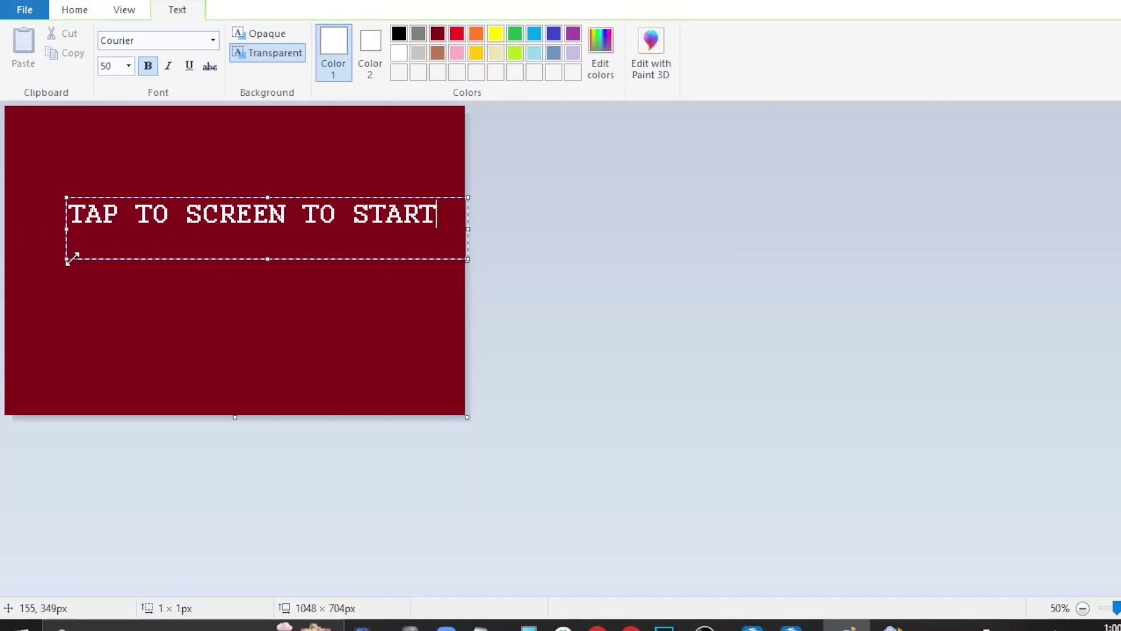
left_click_drag(71, 258, 46, 319)
left_click(255, 380)
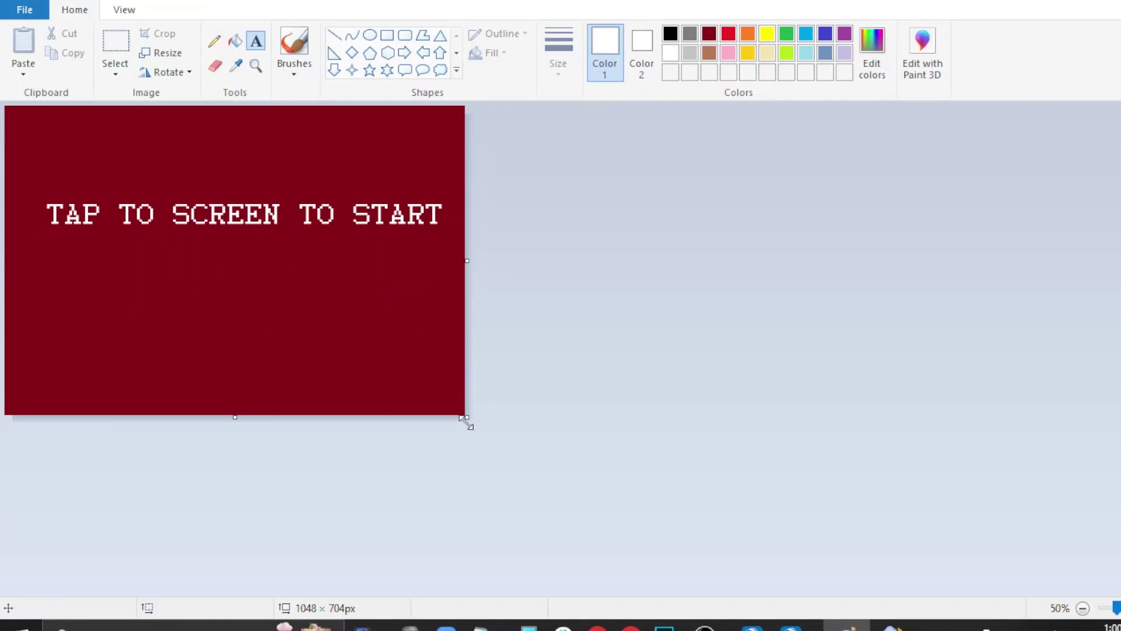
- Enlarge the canvas to 1312×894 and move the dark red image down and right
left_click_drag(467, 417, 582, 500)
key("ctrl+a")
left_click_drag(257, 226, 302, 264)
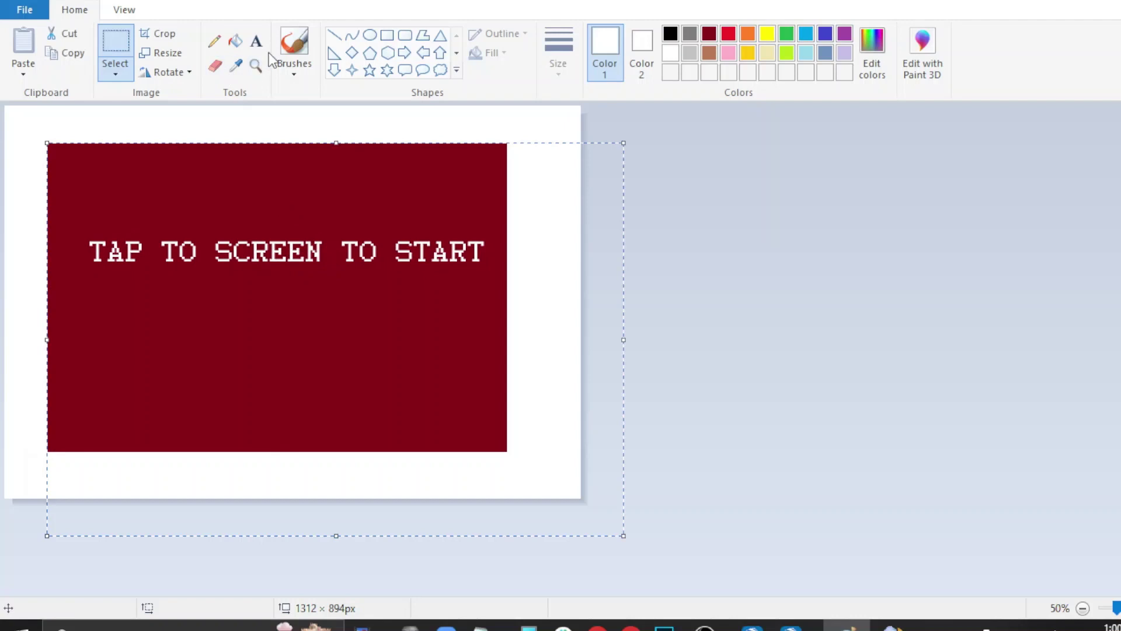
left_click(235, 41)
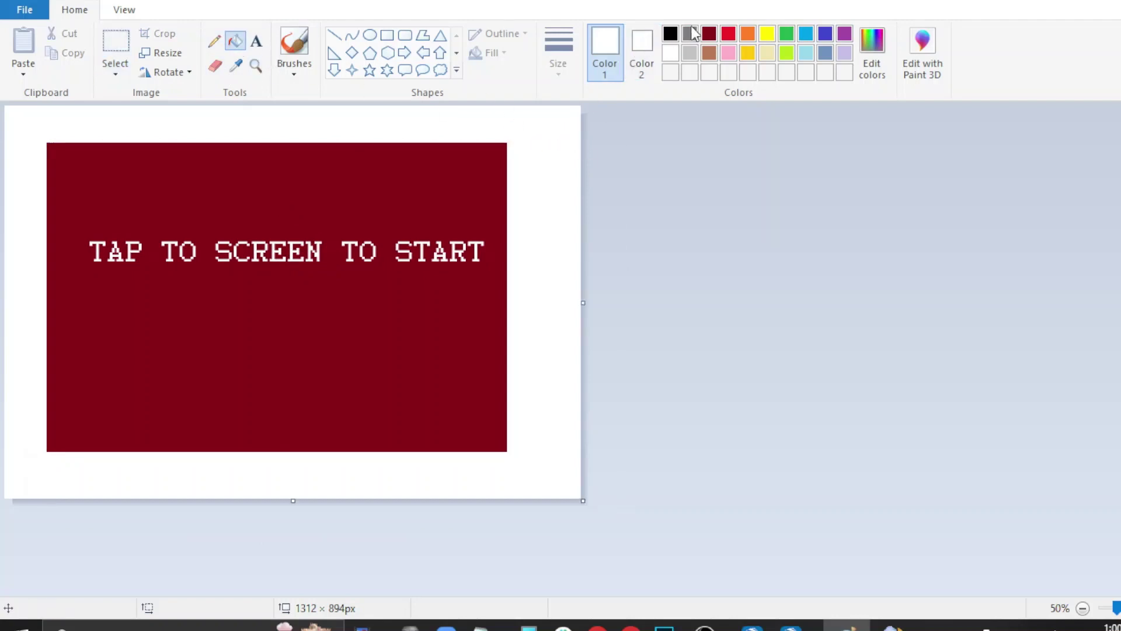
- Fill the white margin dark red and save the image into Downloads\Photobooth Templates
left_click(709, 34)
left_click(556, 147)
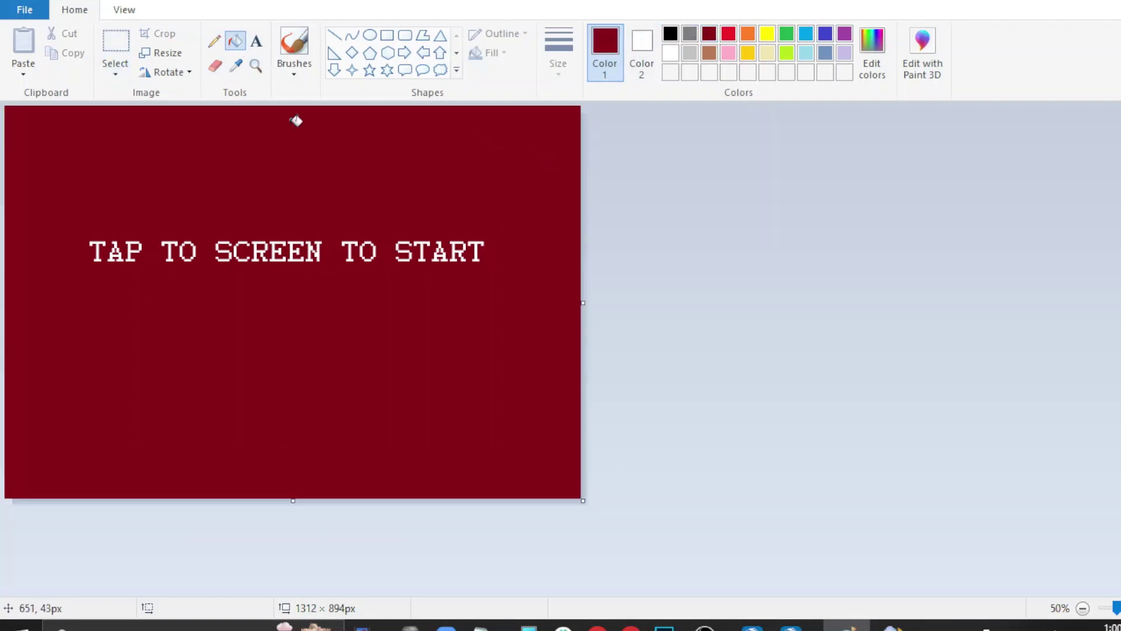
left_click(22, 9)
left_click(169, 157)
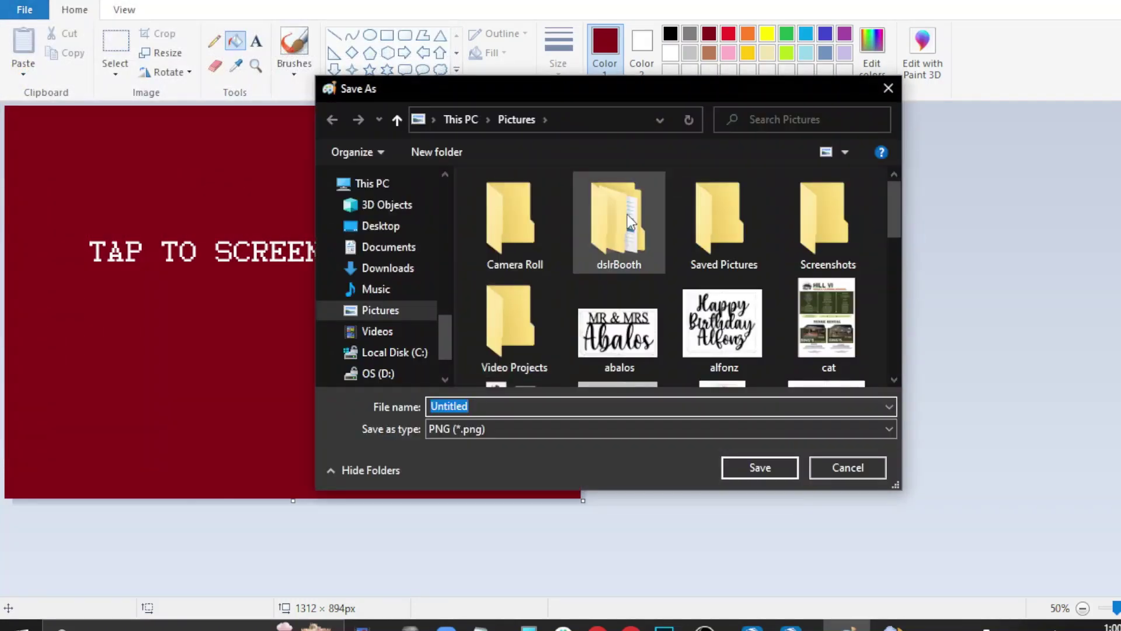
left_click(388, 352)
left_click(376, 289)
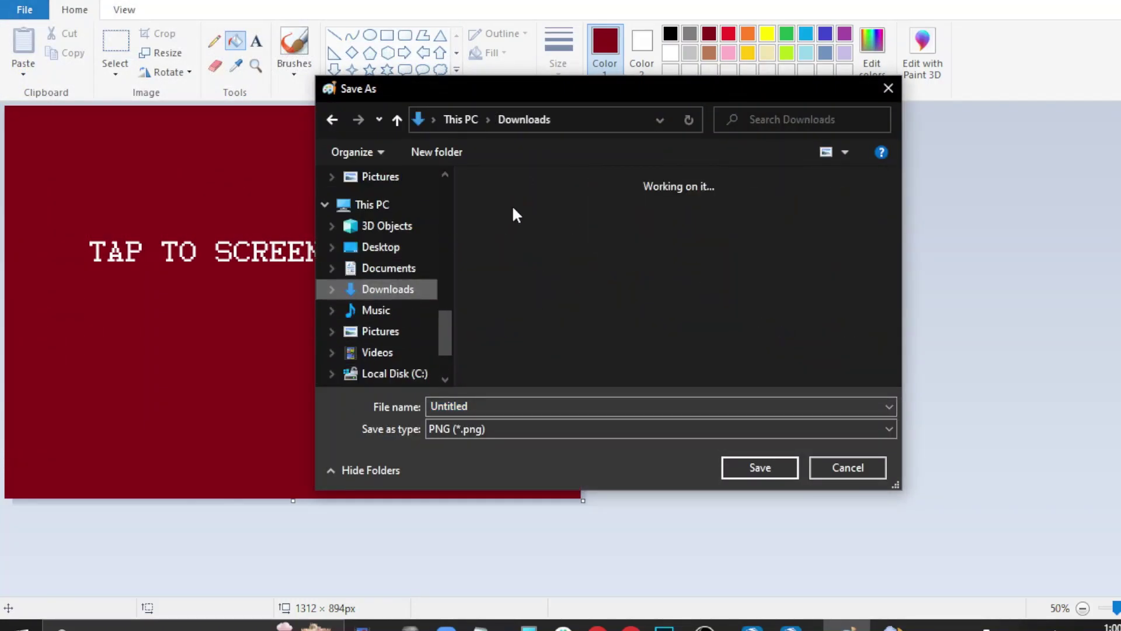
left_click(536, 266)
double_click(536, 265)
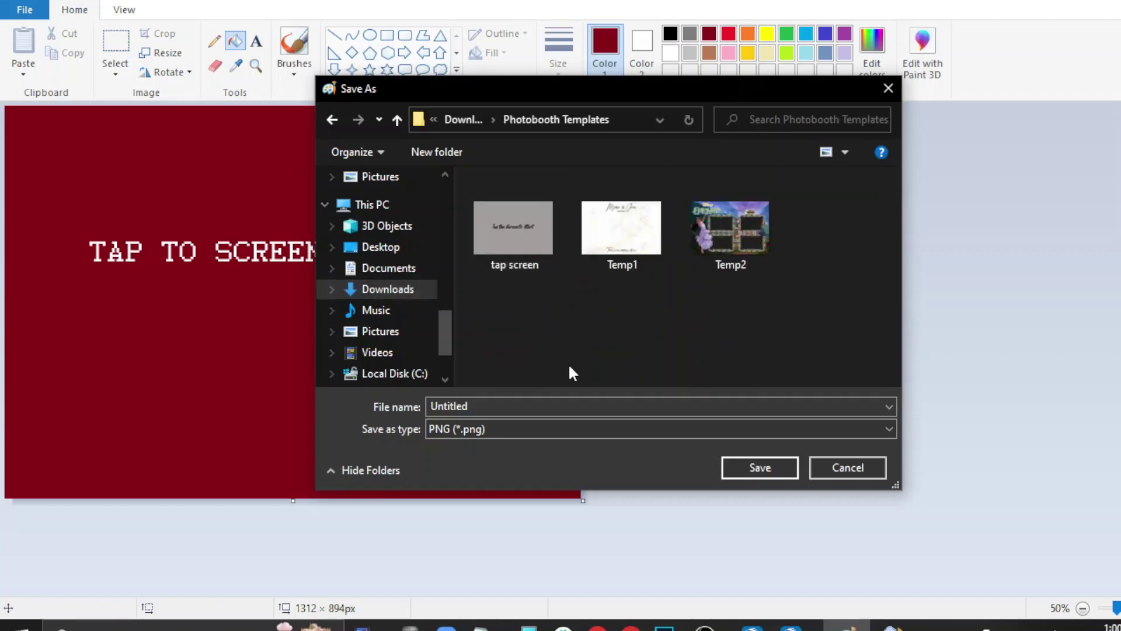
double_click(519, 409)
- Name the image 'tap', then take dslrBooth out of full screen and minimize OBS and the printer window
type("tap")
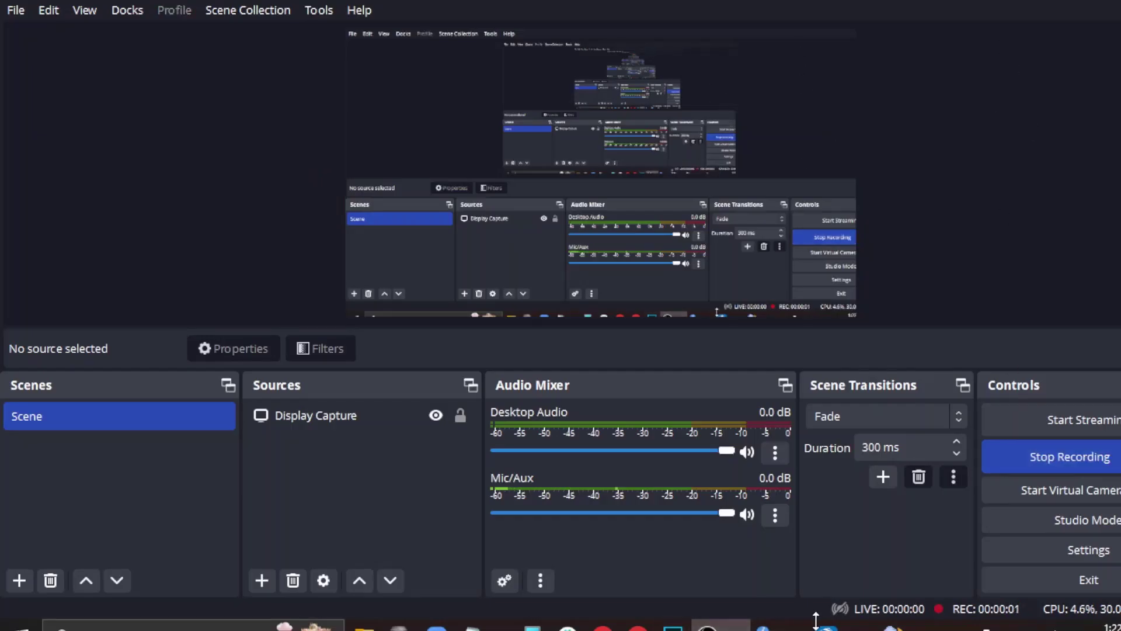
left_click(824, 623)
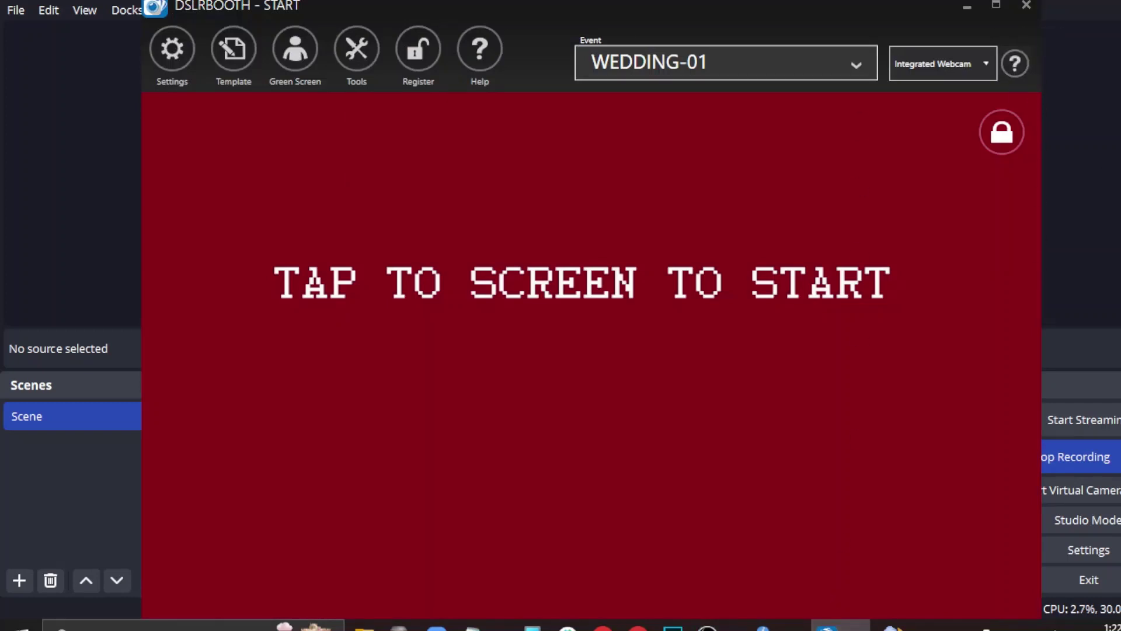
left_click(996, 7)
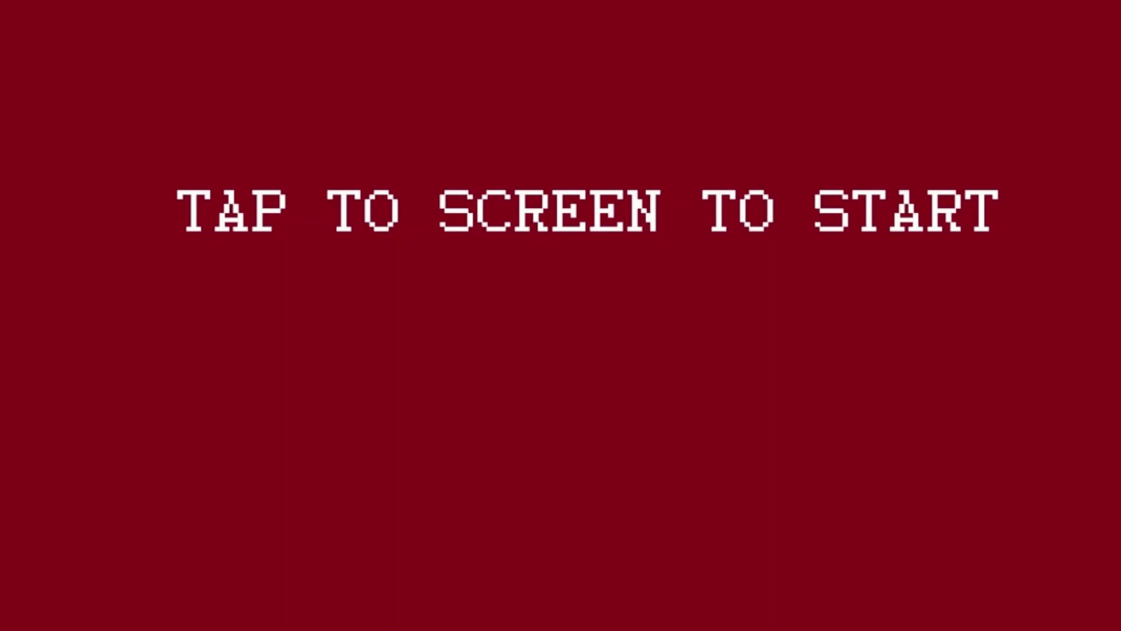
key("F11")
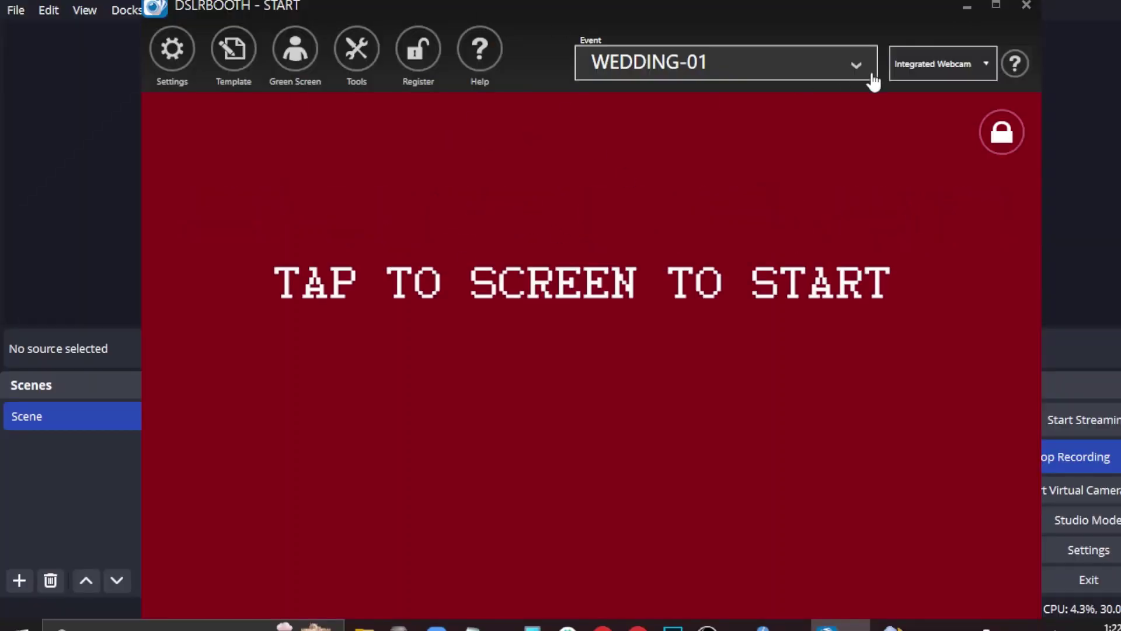
left_click(1089, 2)
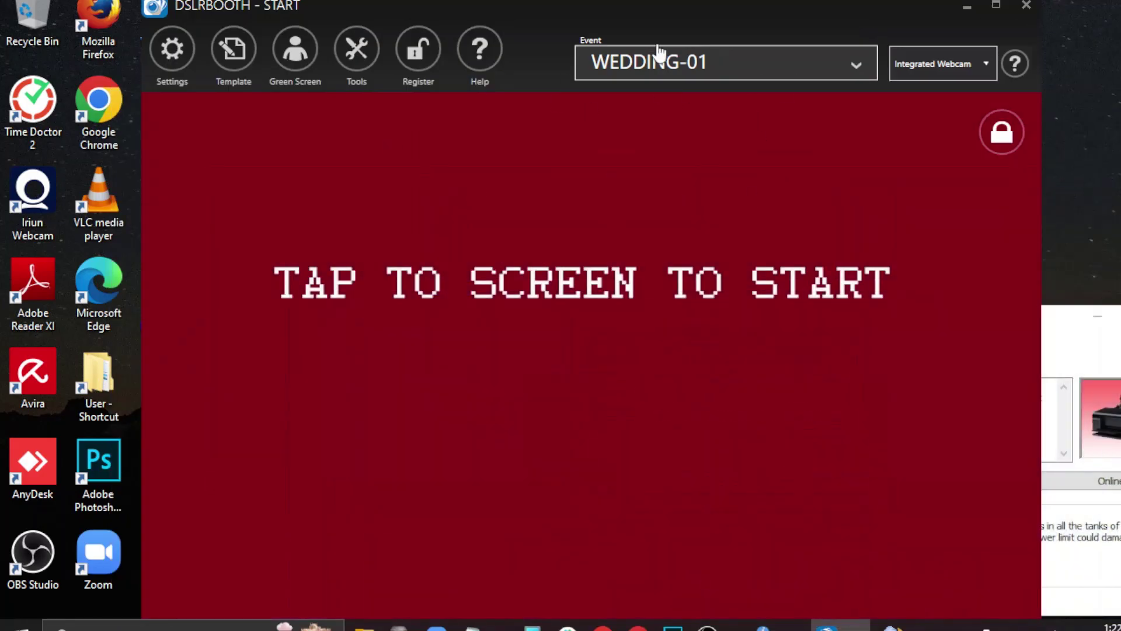
left_click(1106, 314)
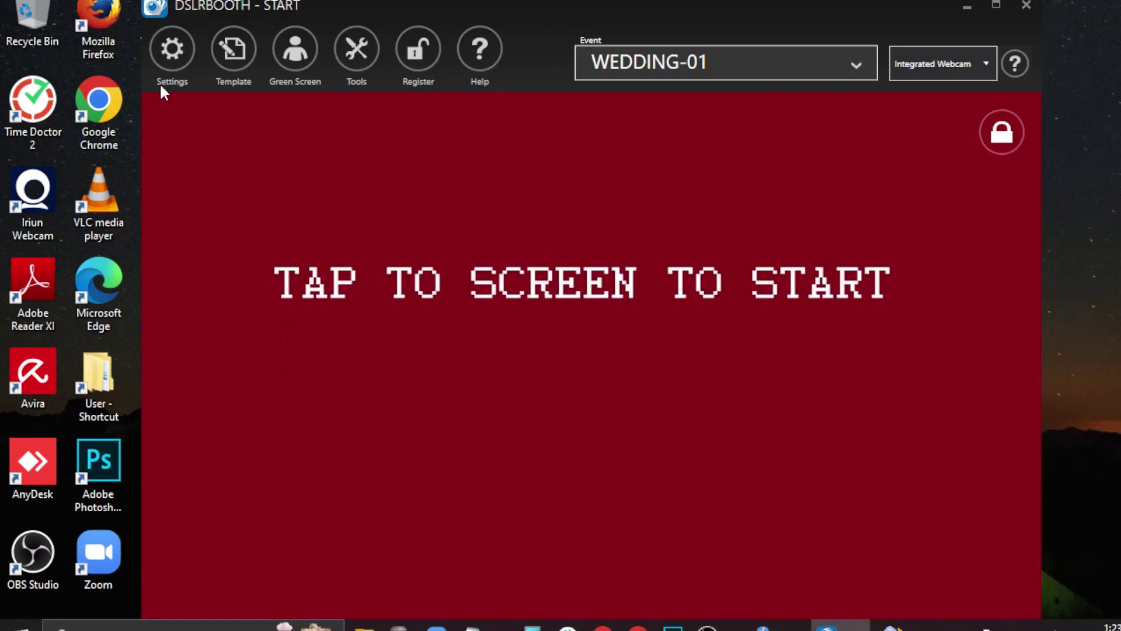
- In the Display settings, choose tapscreen from Photobooth Templates as the start screen image
left_click(173, 53)
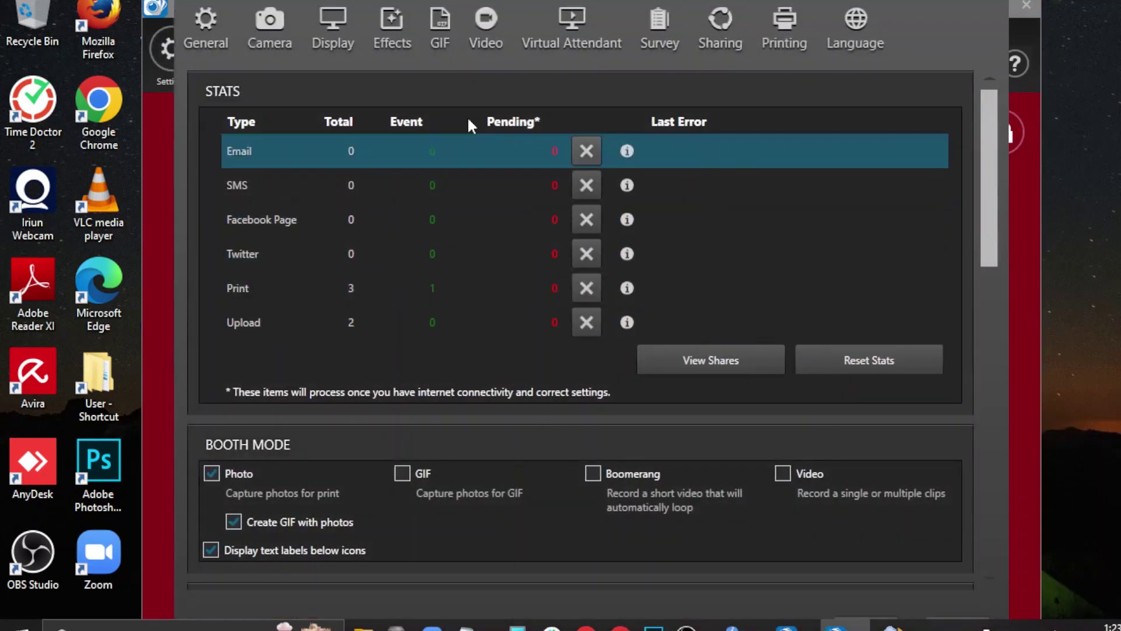
left_click(331, 34)
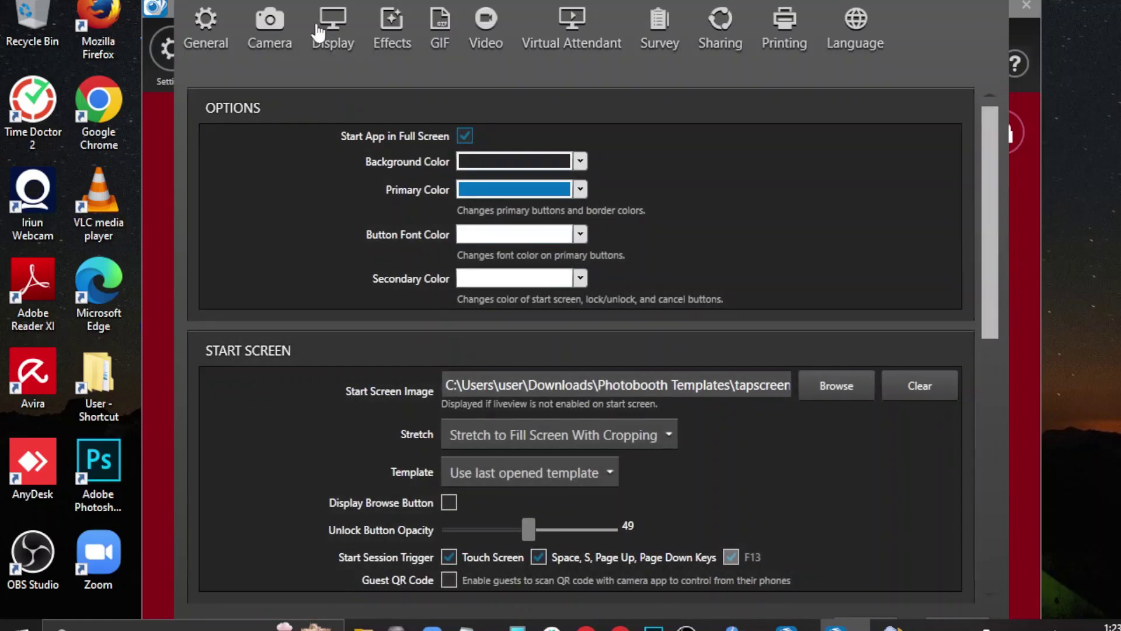
left_click(834, 390)
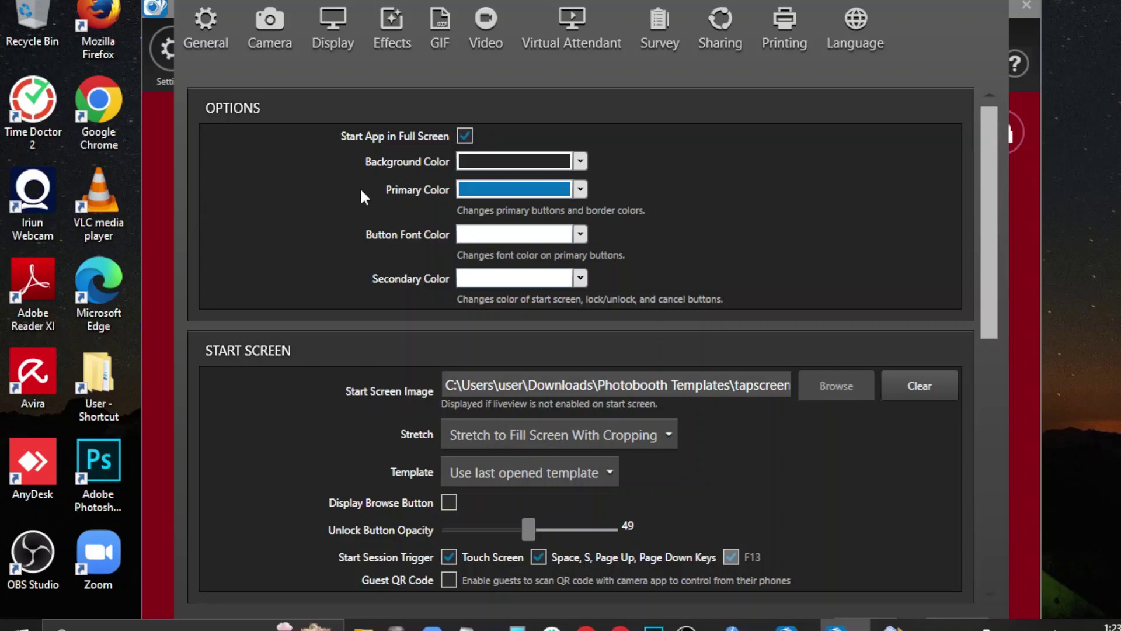
left_click(377, 117)
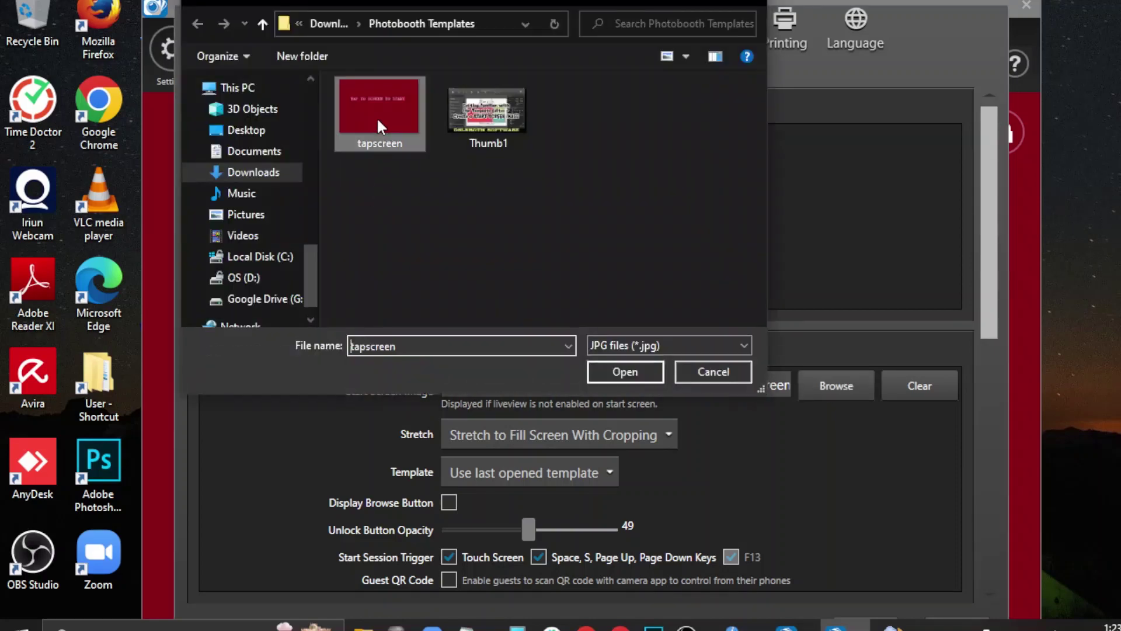
left_click(653, 371)
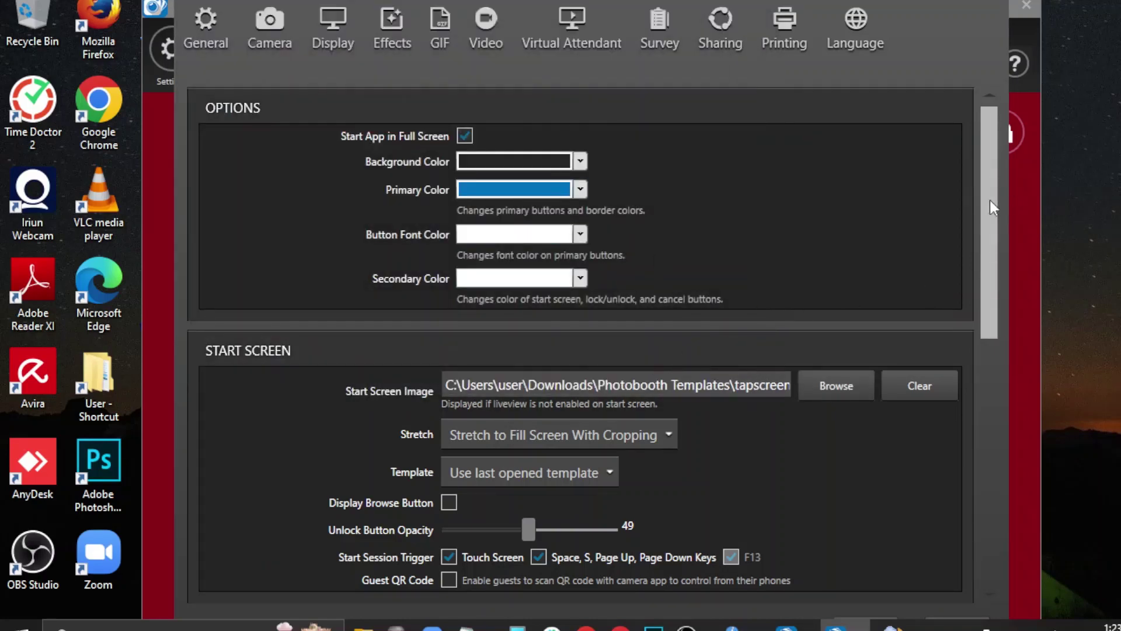
left_click_drag(991, 204, 990, 357)
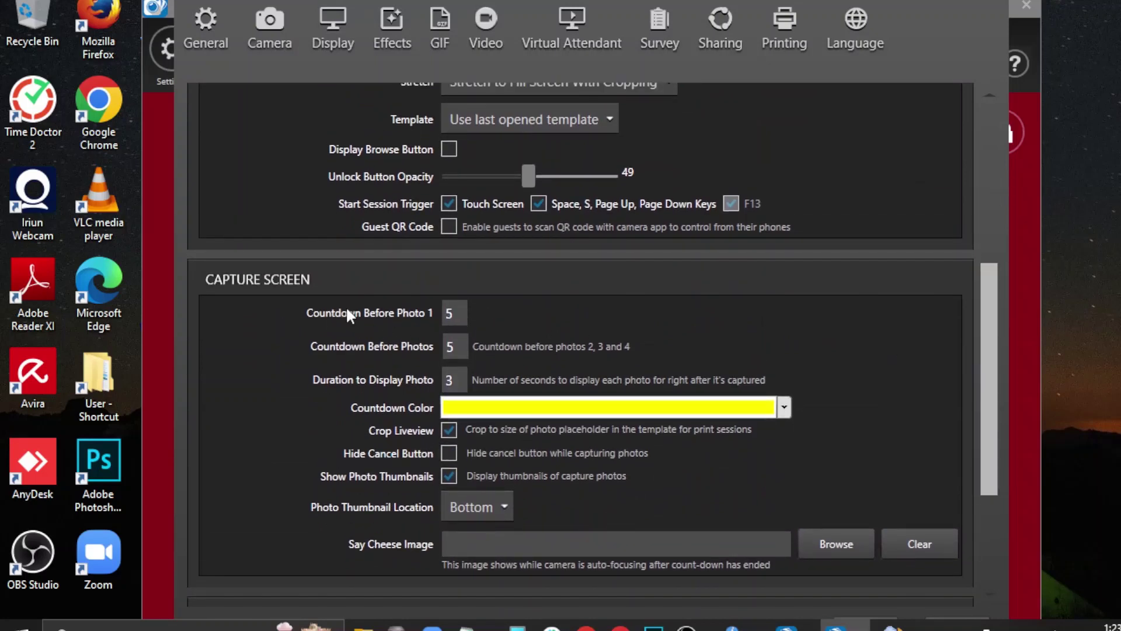
scroll(987, 306, "down", 1)
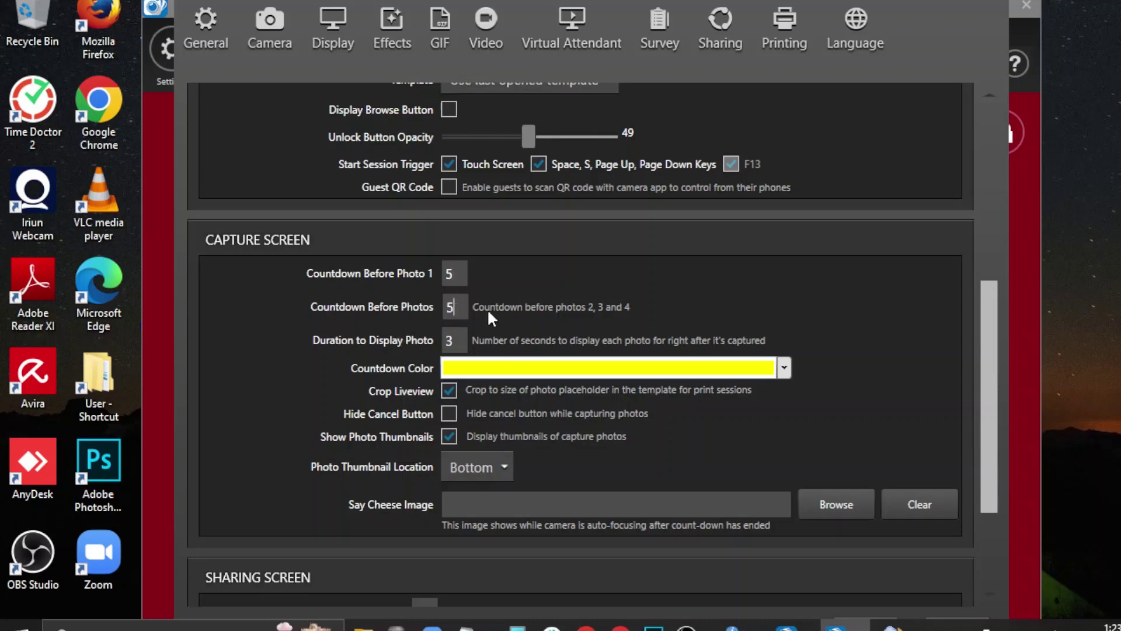
left_click(463, 307)
left_click(457, 343)
left_click(784, 367)
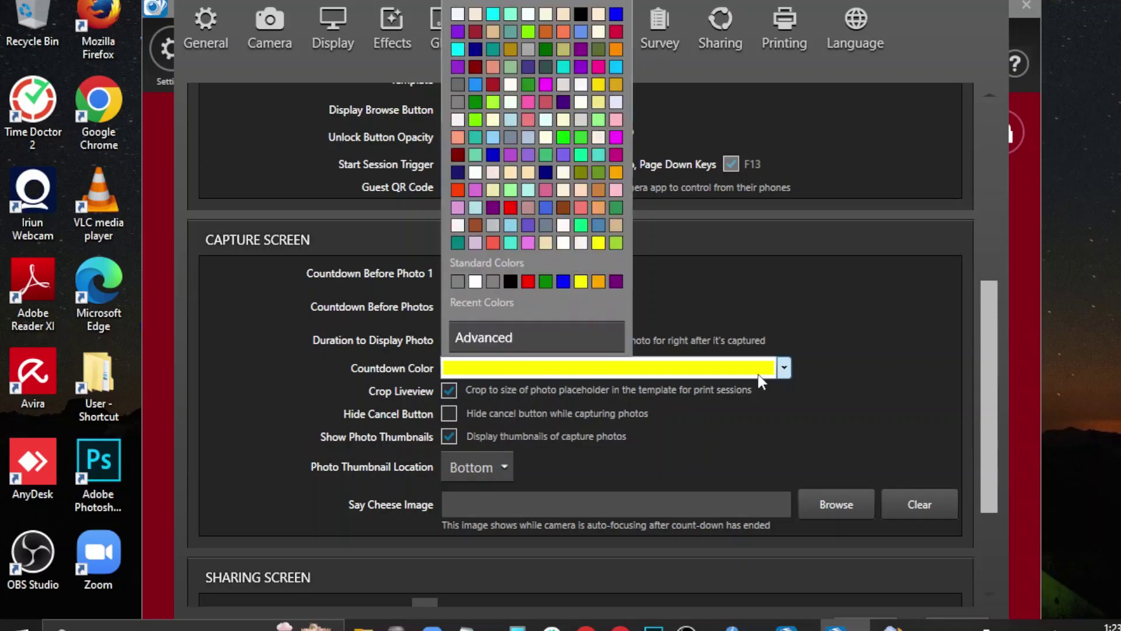
left_click(800, 332)
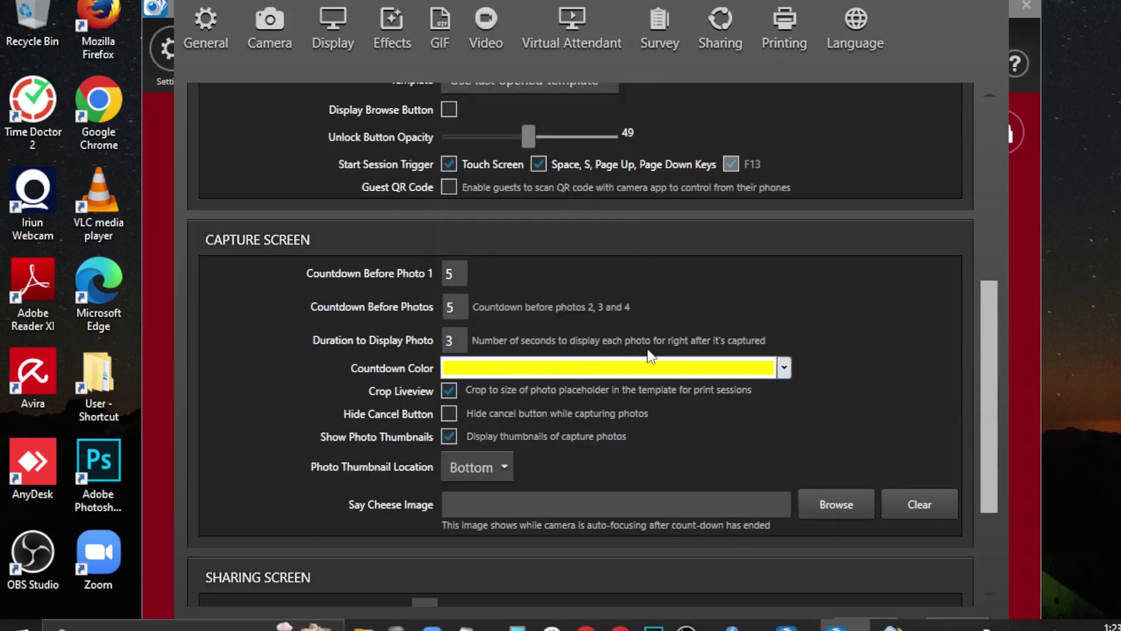
left_click_drag(993, 315, 989, 408)
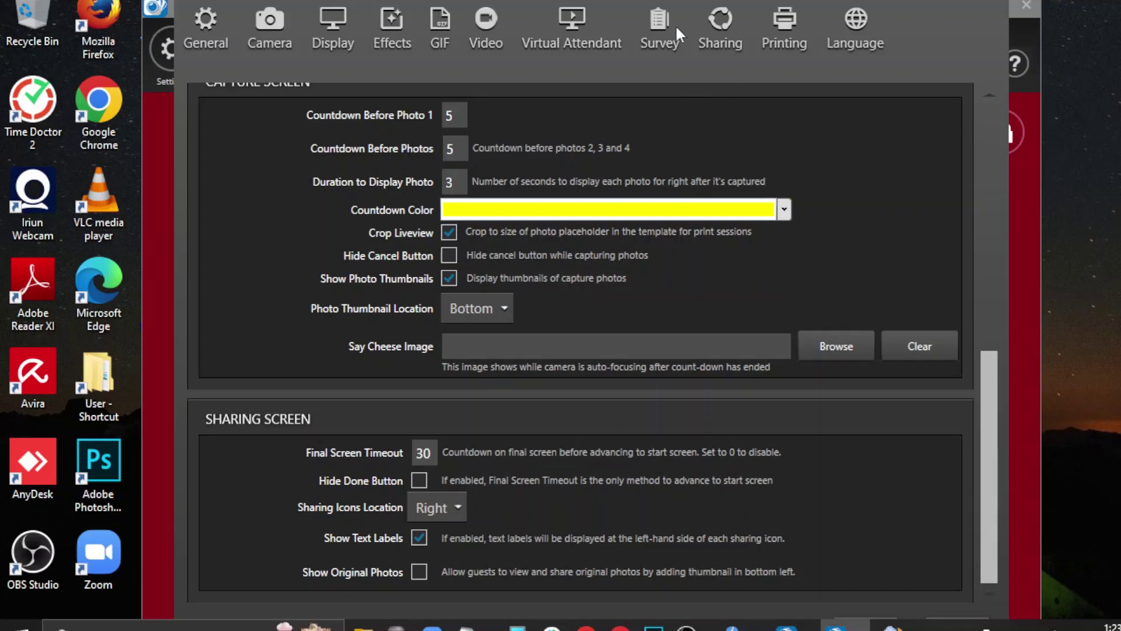
- On the Sharing page, try the EMAIL Enable option, then leave e-mail sharing disabled and collapsed
left_click(736, 25)
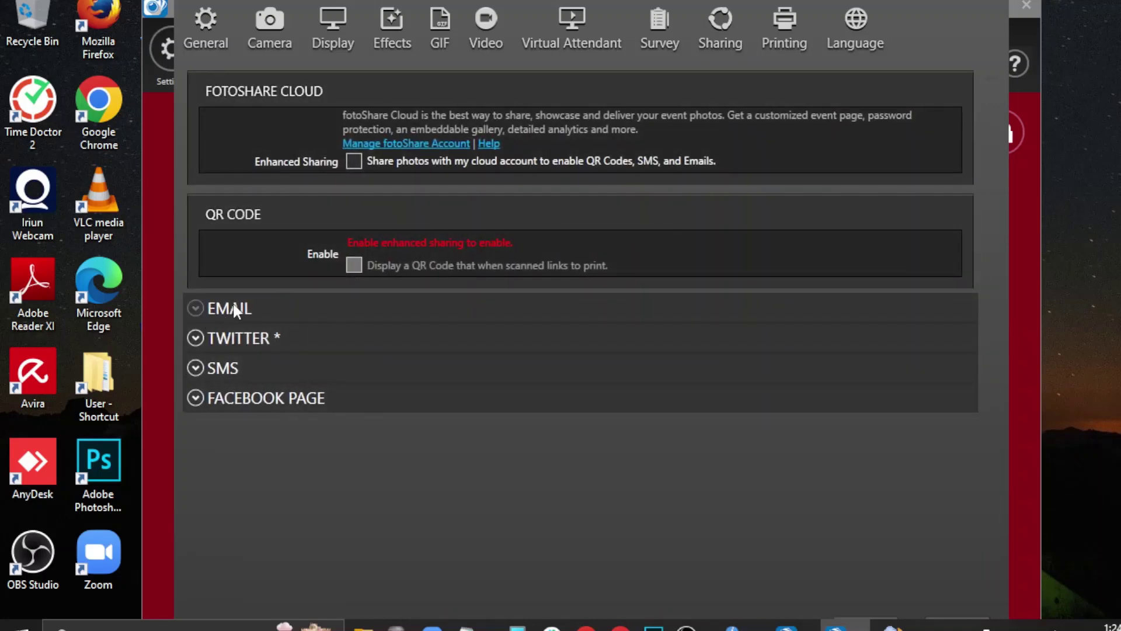
left_click(212, 307)
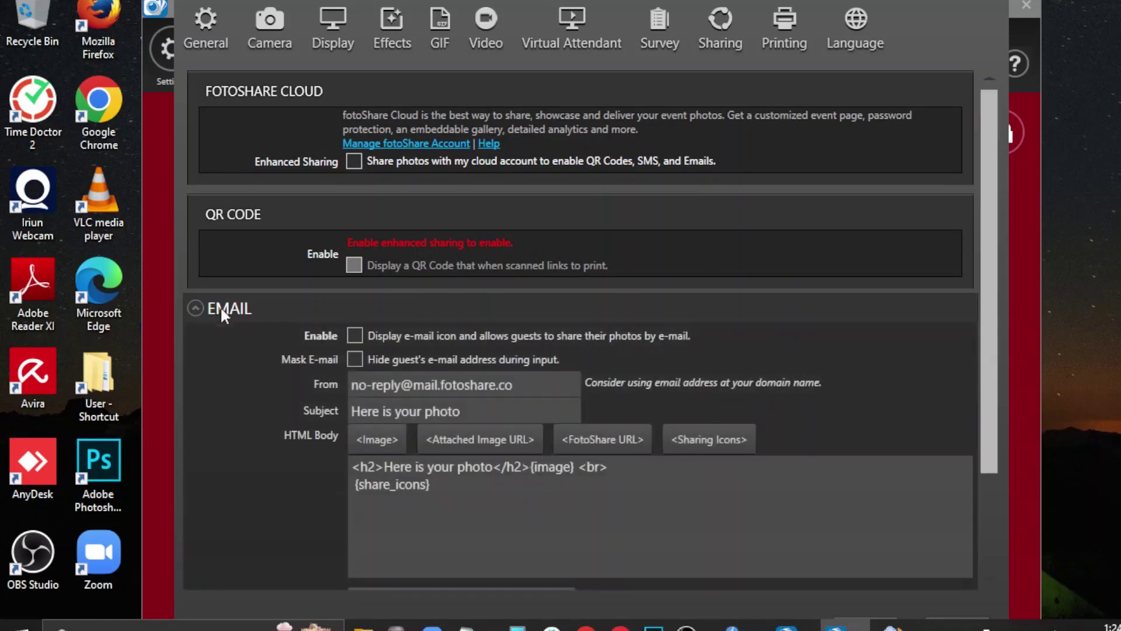
left_click(354, 334)
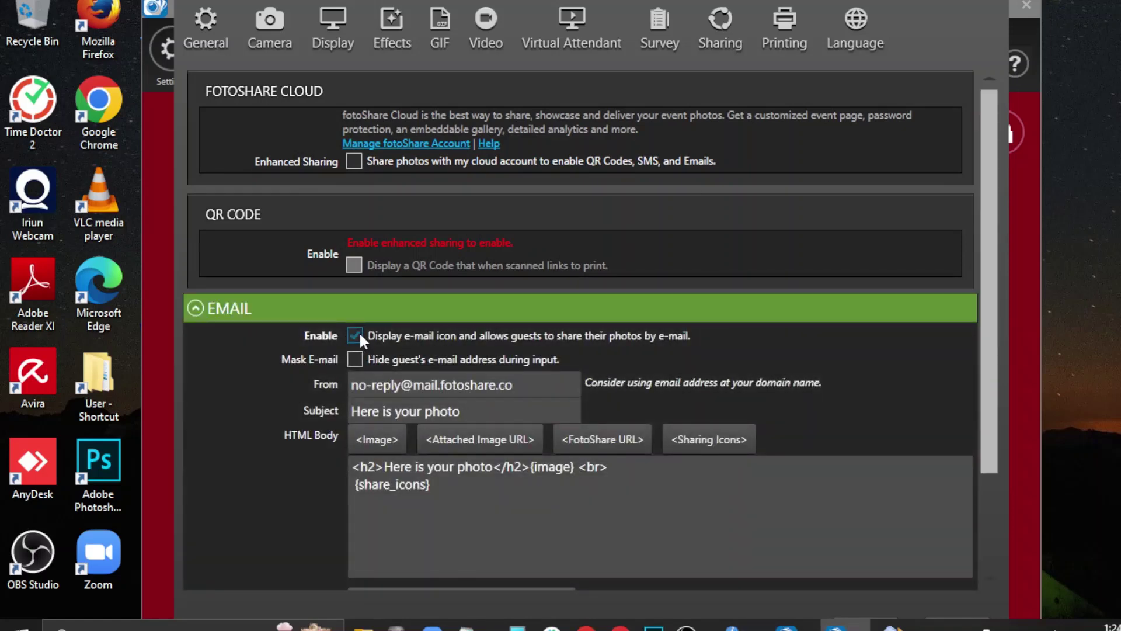
left_click(193, 308)
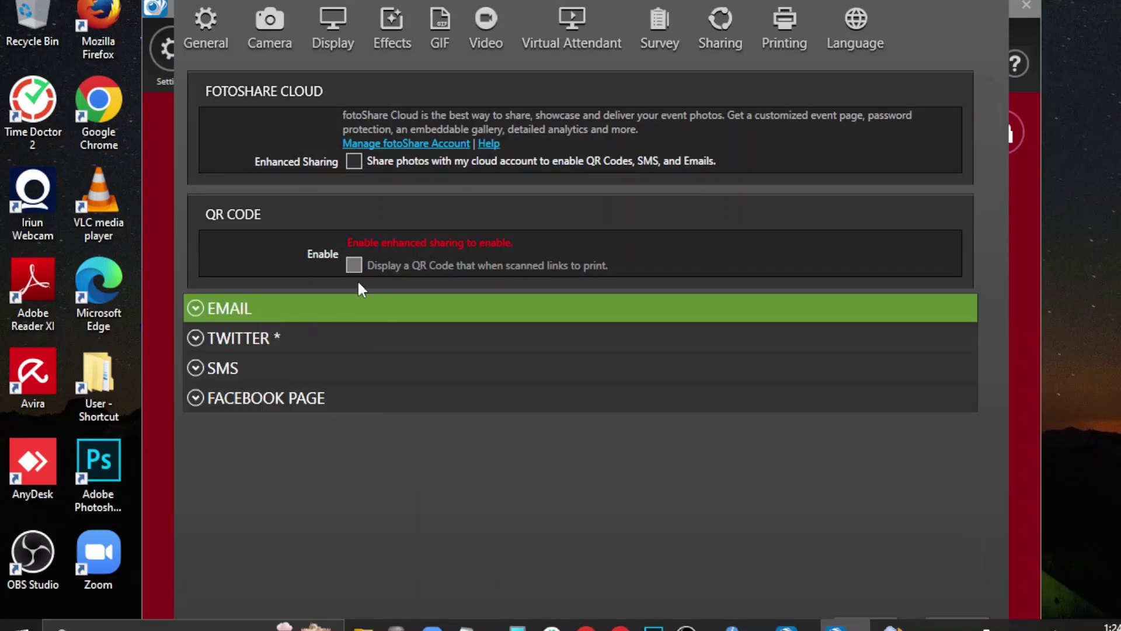
left_click(202, 308)
left_click(354, 336)
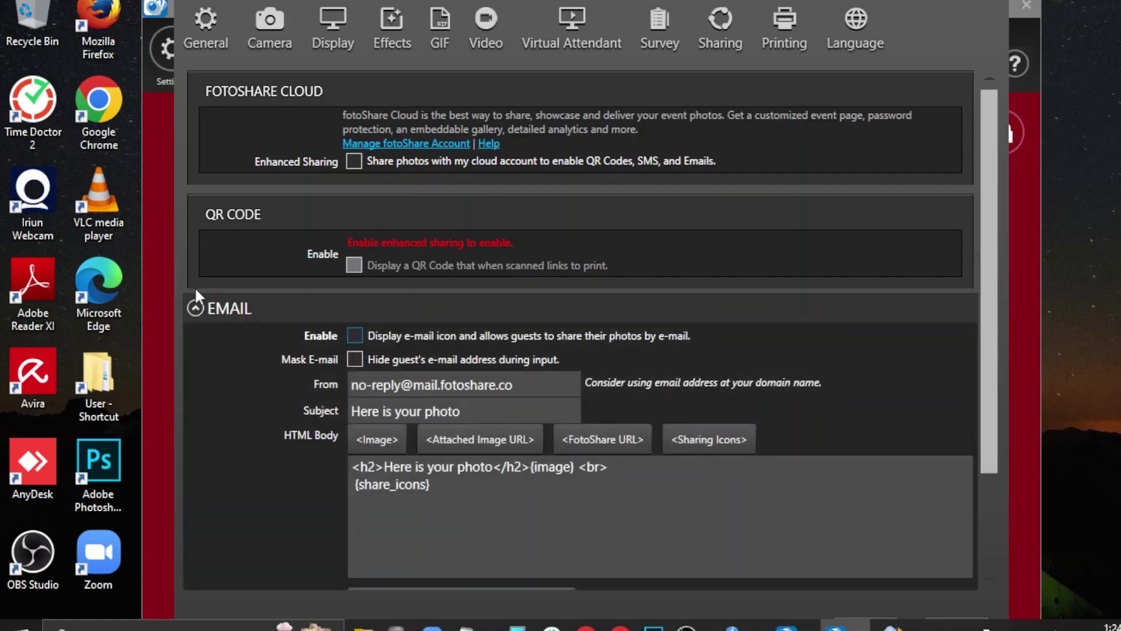
left_click(237, 307)
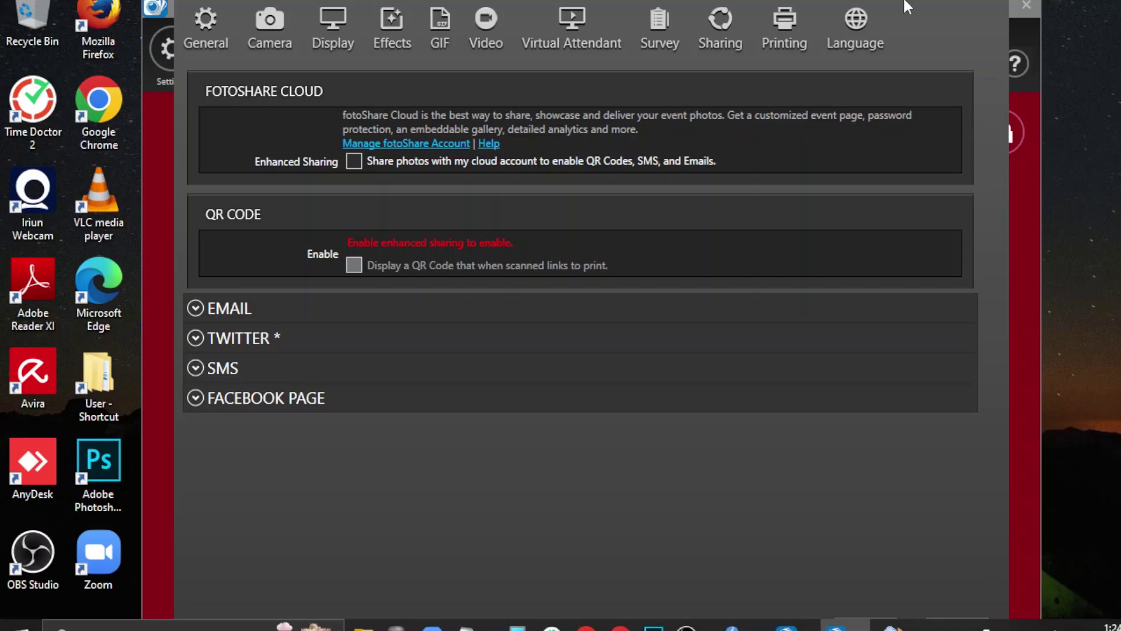
- Check the Printing settings (EPSON L805 Series, automatic printing) and save the settings
left_click(784, 38)
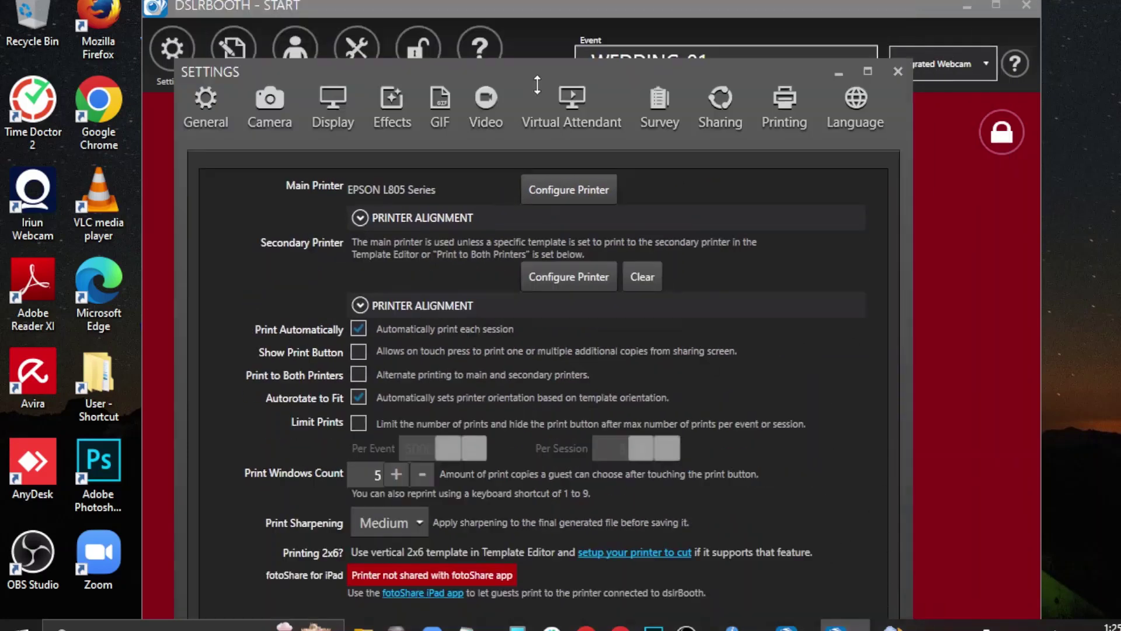
left_click_drag(537, 85, 547, 26)
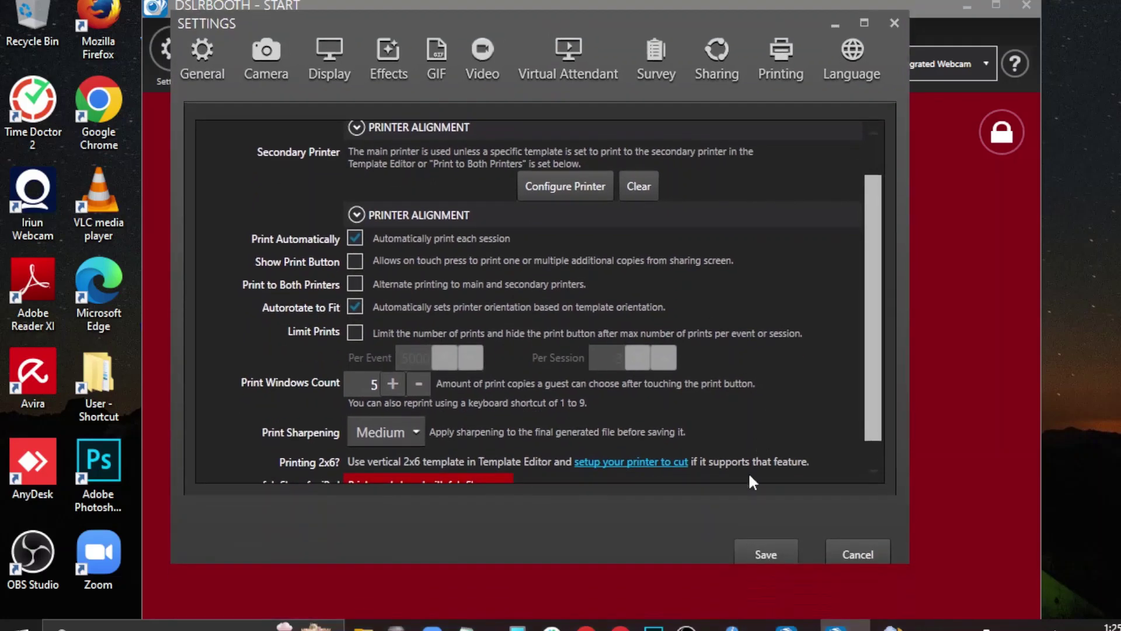
left_click(765, 554)
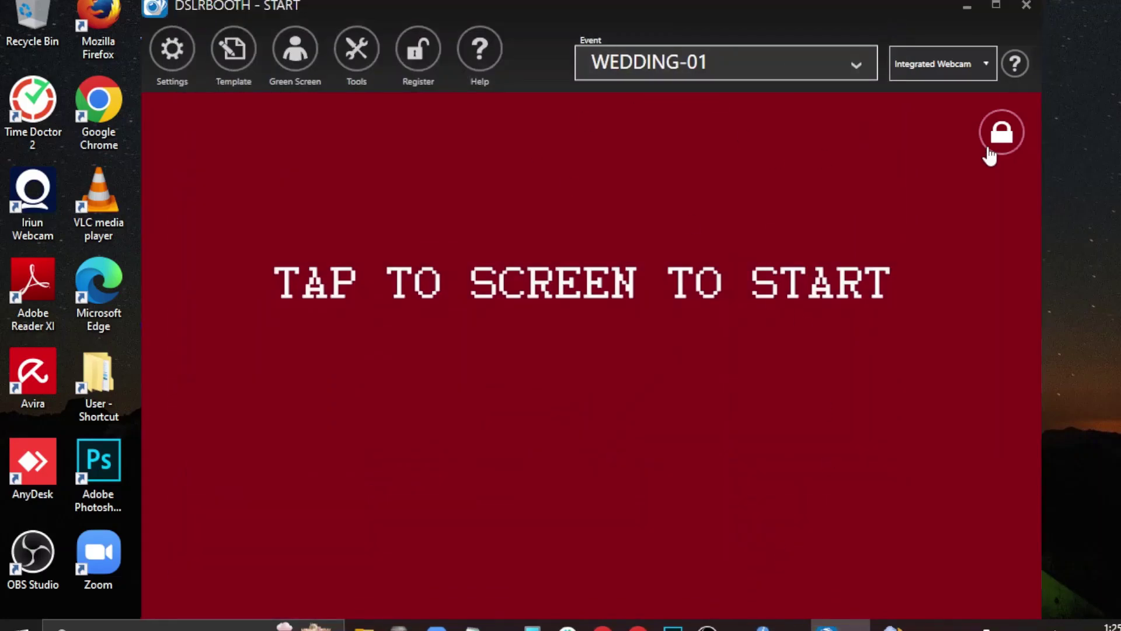
left_click(998, 8)
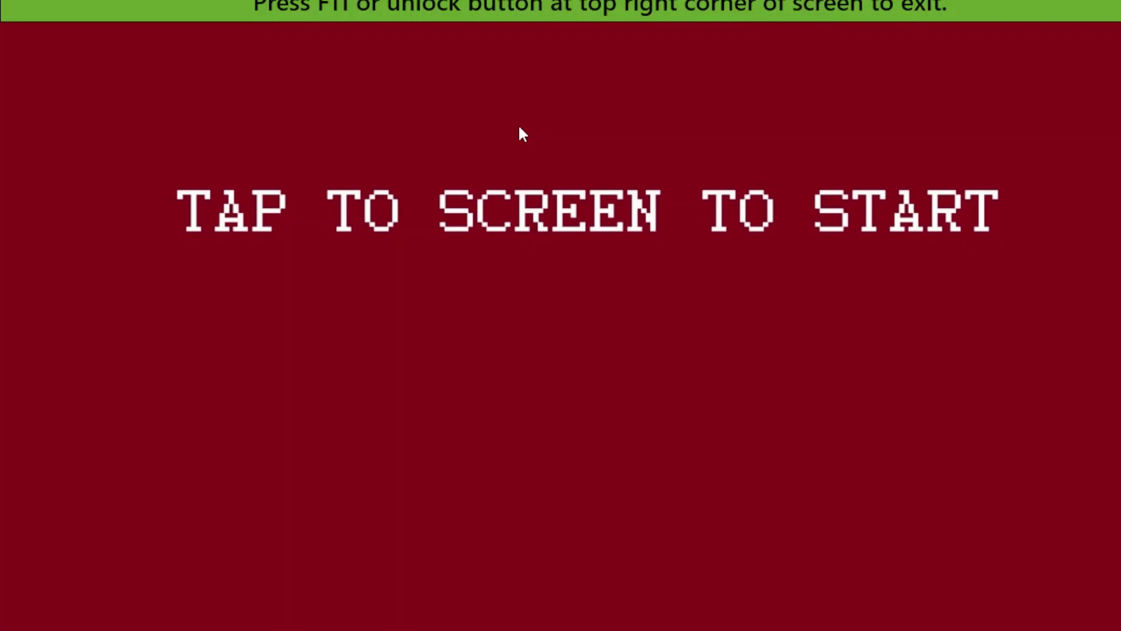
left_click(1114, 29)
left_click(949, 65)
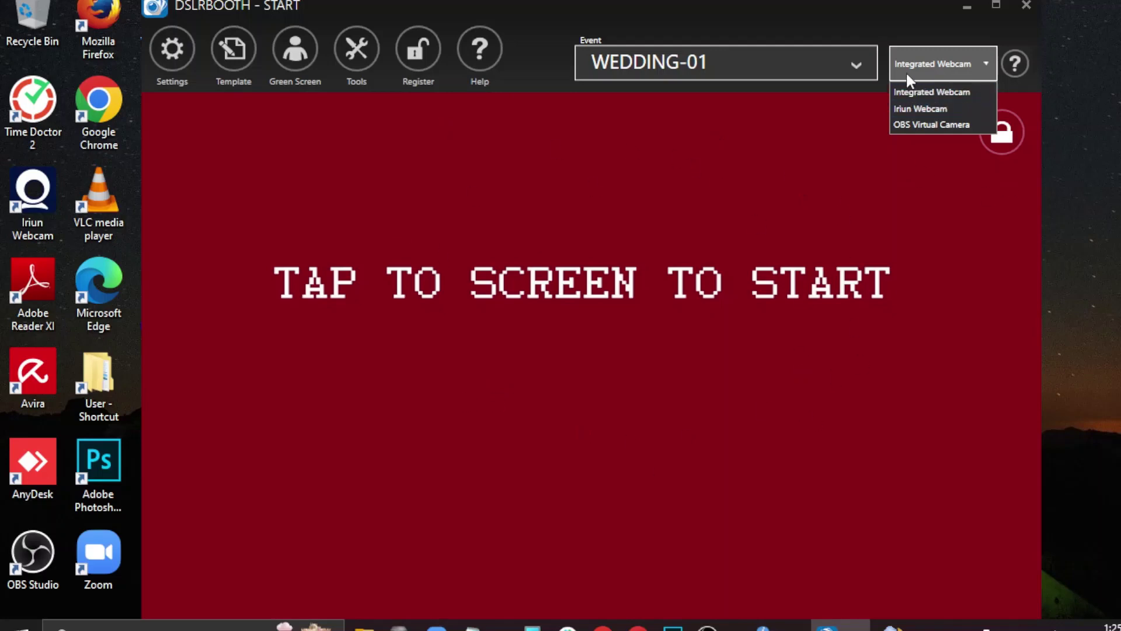
left_click(951, 90)
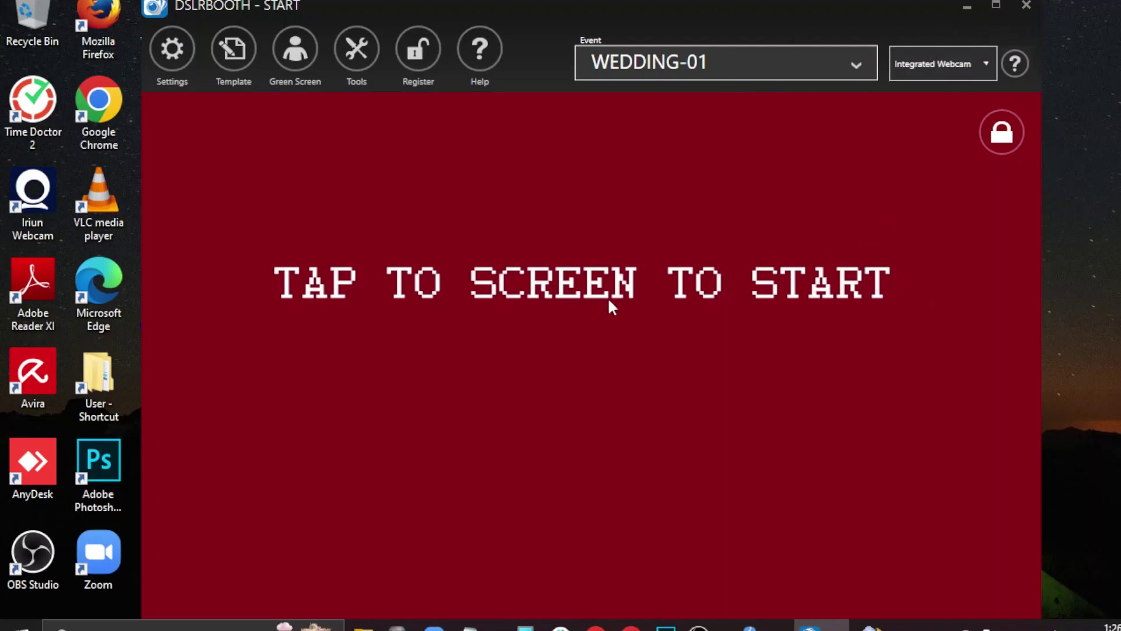
- Go full-screen and tap the start screen to run a test capture into the three-slot marble layout
left_click(996, 6)
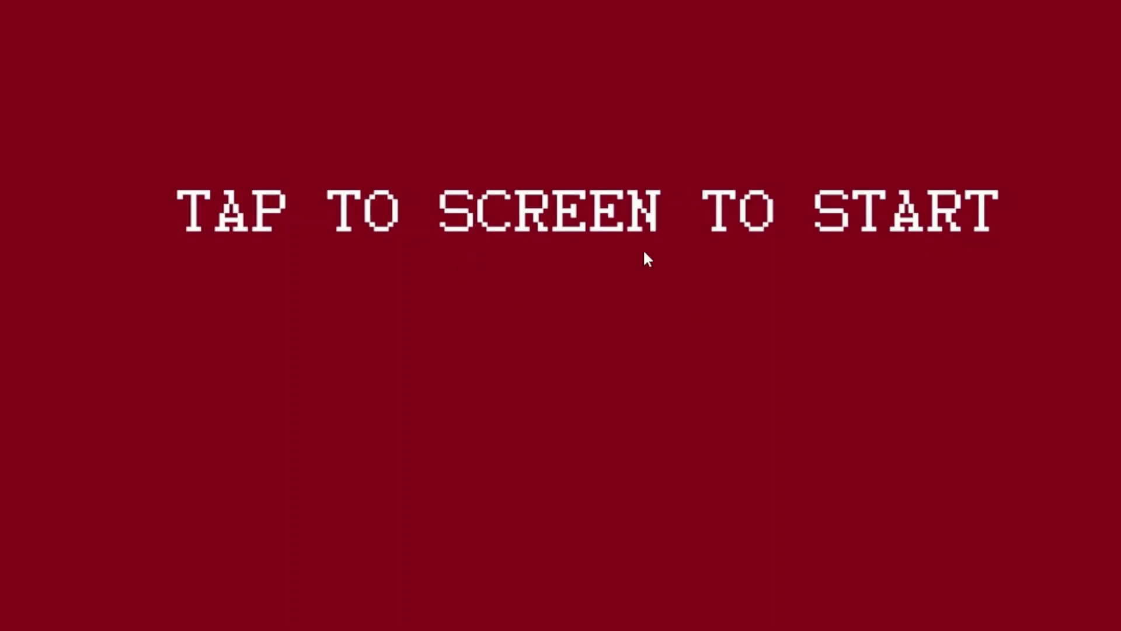
left_click(540, 191)
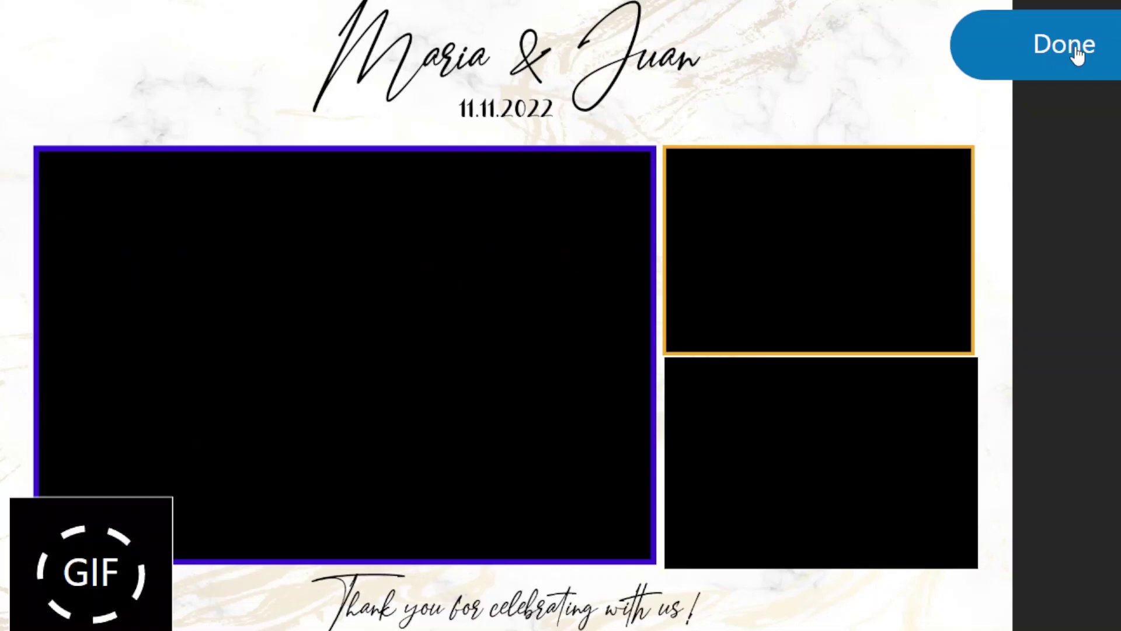
- Close the result screen with Done to return to the red TAP TO SCREEN TO START screen
left_click(1076, 51)
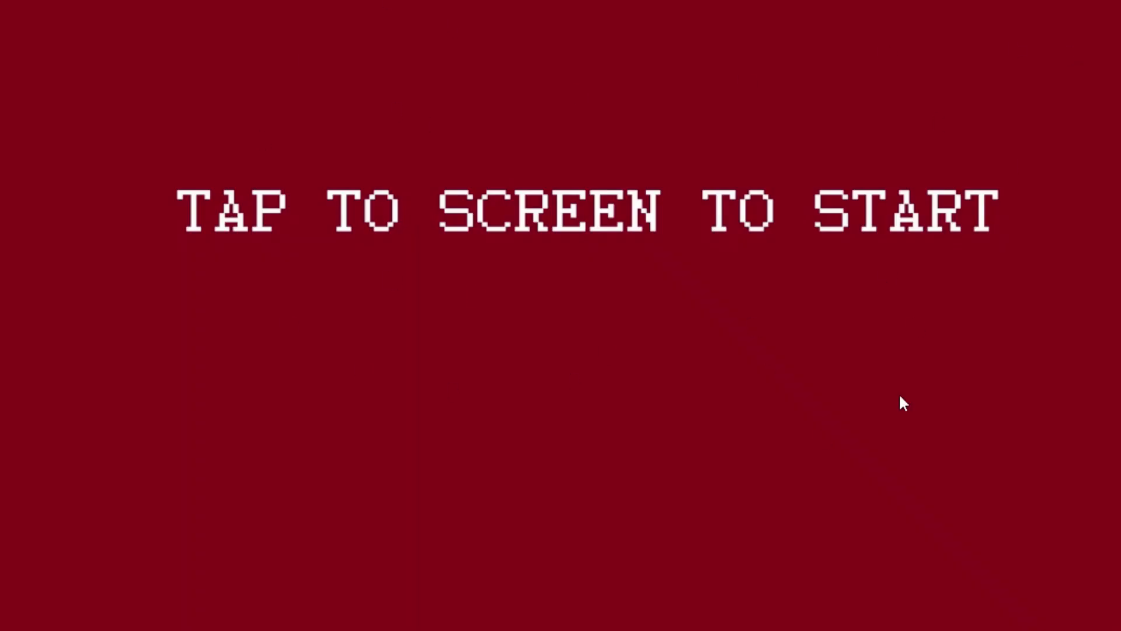